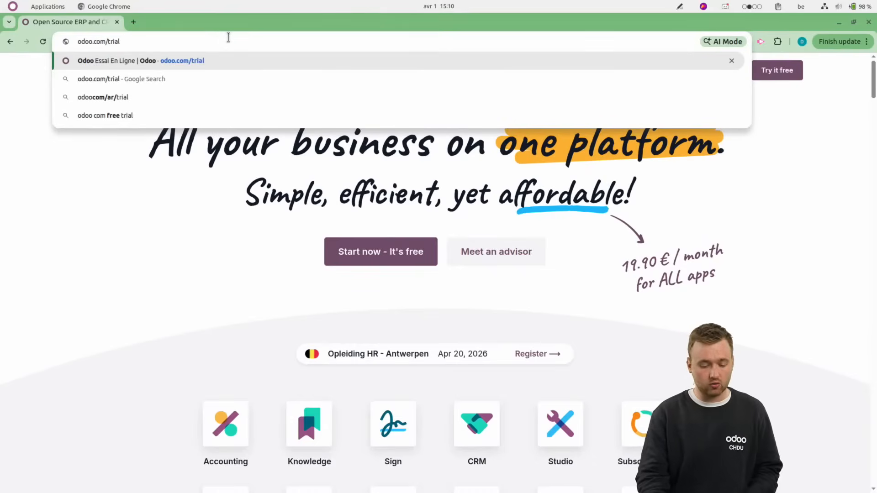
Load the odoo.com/trial page and look over the apps offered for the free trial.
{"action": "key", "text": "Return"}
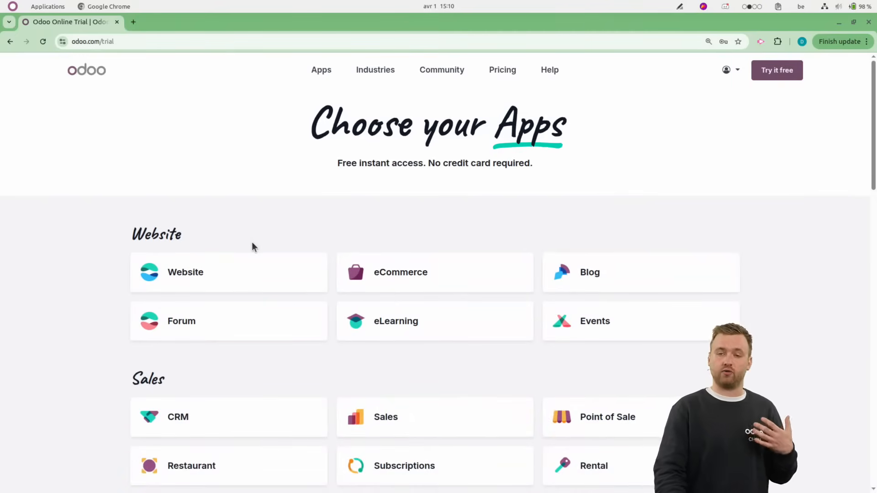
{"action": "scroll", "coordinate": [252, 247], "scroll_direction": "down", "scroll_amount": 2}
{"action": "scroll", "coordinate": [252, 246], "scroll_direction": "up", "scroll_amount": 1}
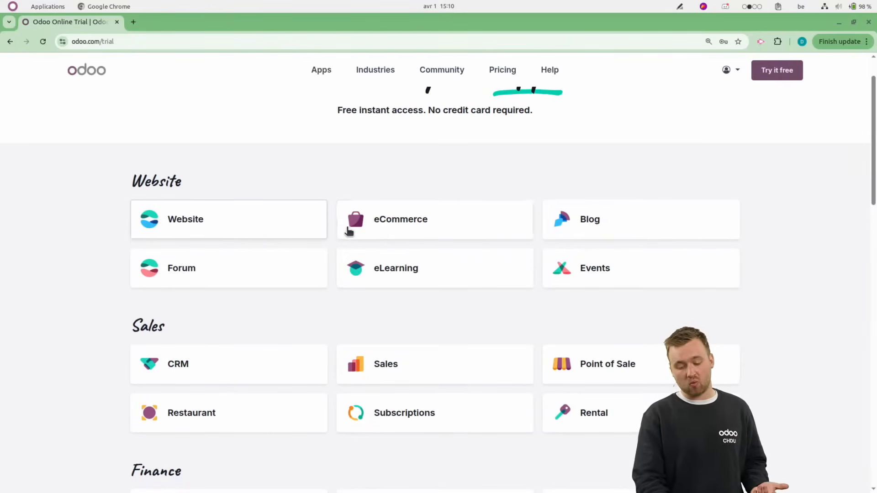
Select the Website and eCommerce apps for the trial.
{"action": "left_click", "coordinate": [356, 221]}
{"action": "left_click", "coordinate": [283, 219]}
{"action": "double_click", "coordinate": [234, 217]}
{"action": "left_click", "coordinate": [348, 220]}
{"action": "left_click", "coordinate": [259, 222]}
{"action": "left_click", "coordinate": [256, 221]}
{"action": "left_click", "coordinate": [340, 227]}
Add the CRM, Sales and Accounting apps to the trial selection.
{"action": "scroll", "coordinate": [294, 311], "scroll_direction": "down", "scroll_amount": 3}
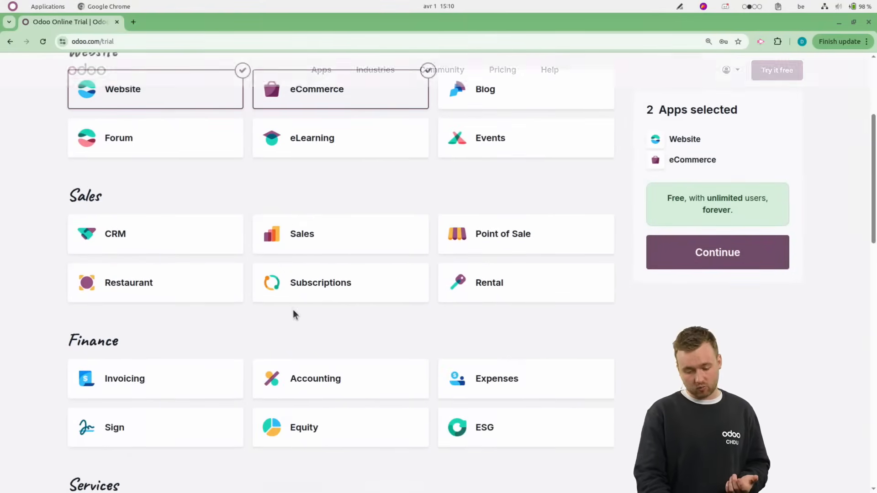
{"action": "left_click", "coordinate": [165, 243]}
{"action": "left_click", "coordinate": [290, 240]}
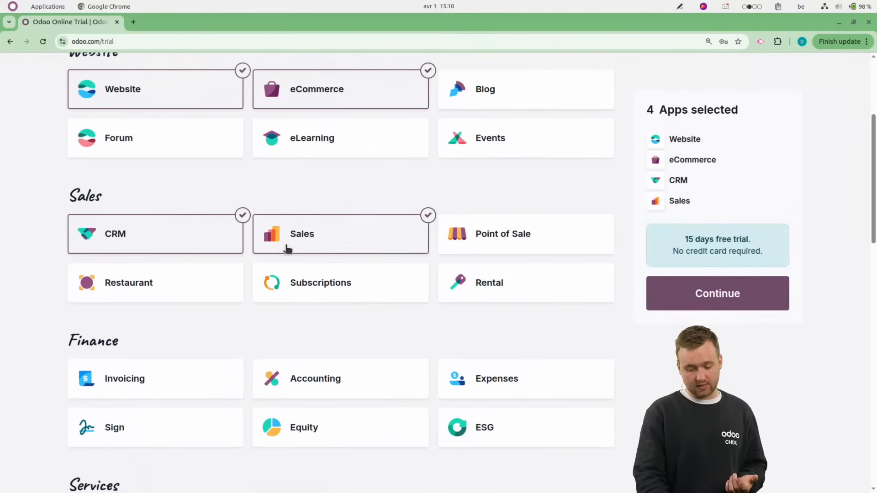
{"action": "left_click", "coordinate": [283, 386]}
Add the Project, Inventory and Purchase apps to the trial selection.
{"action": "scroll", "coordinate": [254, 325], "scroll_direction": "down", "scroll_amount": 2}
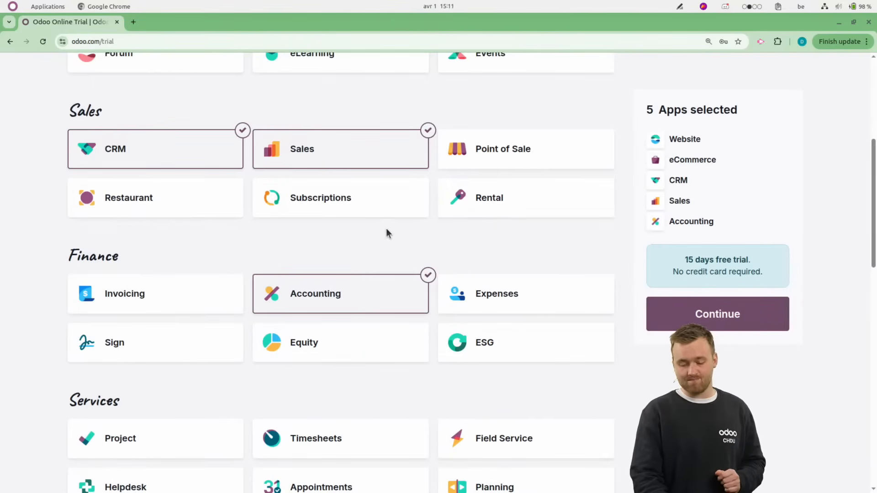
{"action": "scroll", "coordinate": [387, 232], "scroll_direction": "down", "scroll_amount": 4}
{"action": "left_click", "coordinate": [171, 256]}
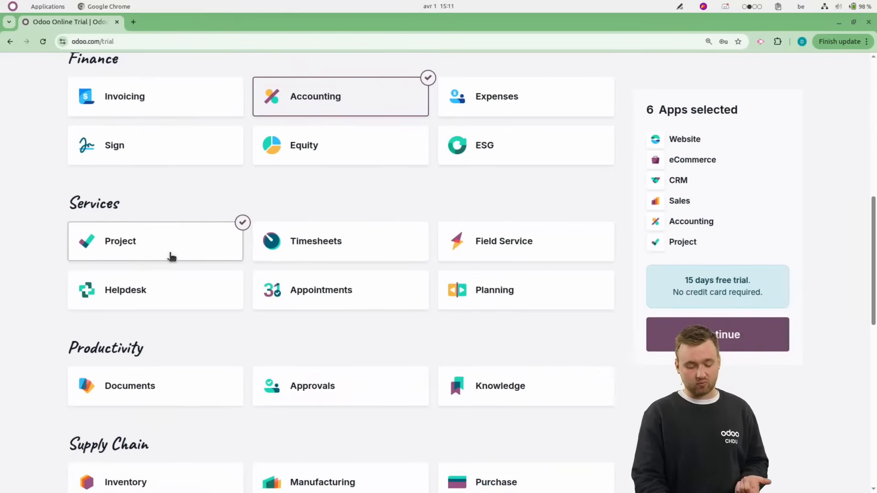
{"action": "scroll", "coordinate": [234, 383], "scroll_direction": "down", "scroll_amount": 3}
{"action": "left_click", "coordinate": [132, 321]}
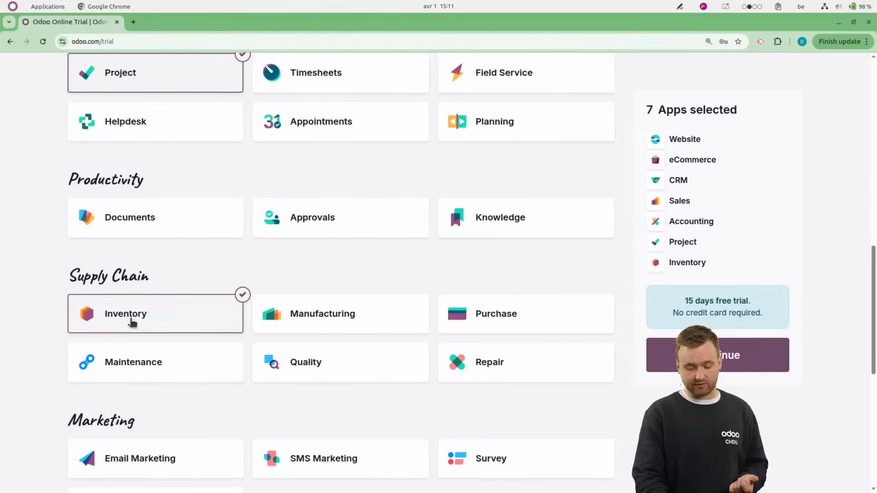
{"action": "left_click", "coordinate": [506, 325]}
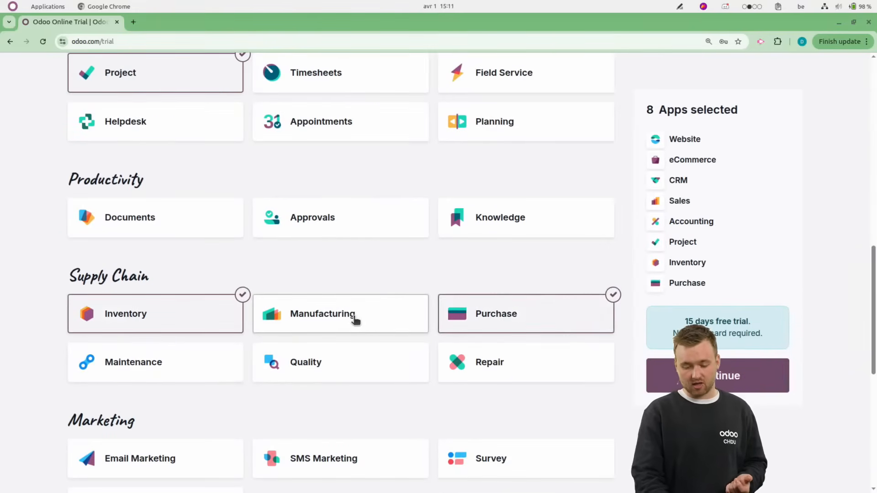
Add the Manufacturing and Employees apps and continue to the registration form.
{"action": "scroll", "coordinate": [355, 321], "scroll_direction": "down", "scroll_amount": 3}
{"action": "scroll", "coordinate": [354, 321], "scroll_direction": "up", "scroll_amount": 1}
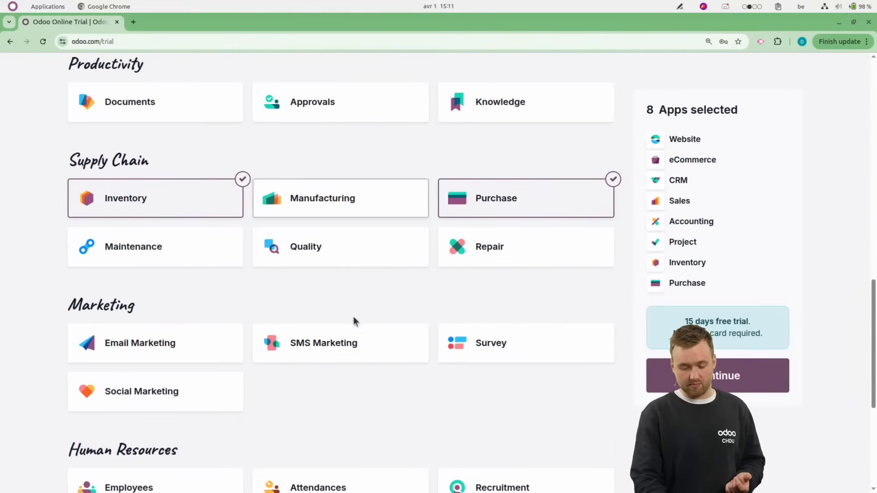
{"action": "left_click", "coordinate": [311, 197]}
{"action": "scroll", "coordinate": [245, 335], "scroll_direction": "down", "scroll_amount": 2}
{"action": "left_click", "coordinate": [131, 382]}
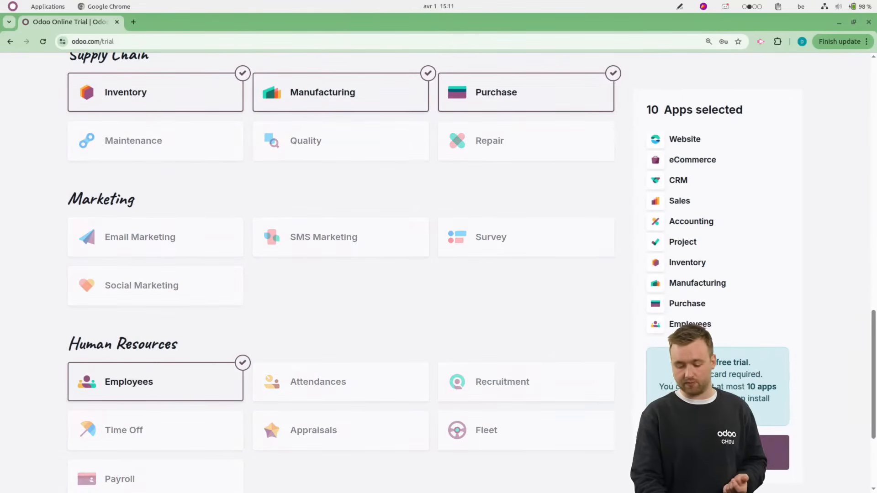
{"action": "left_click", "coordinate": [717, 452]}
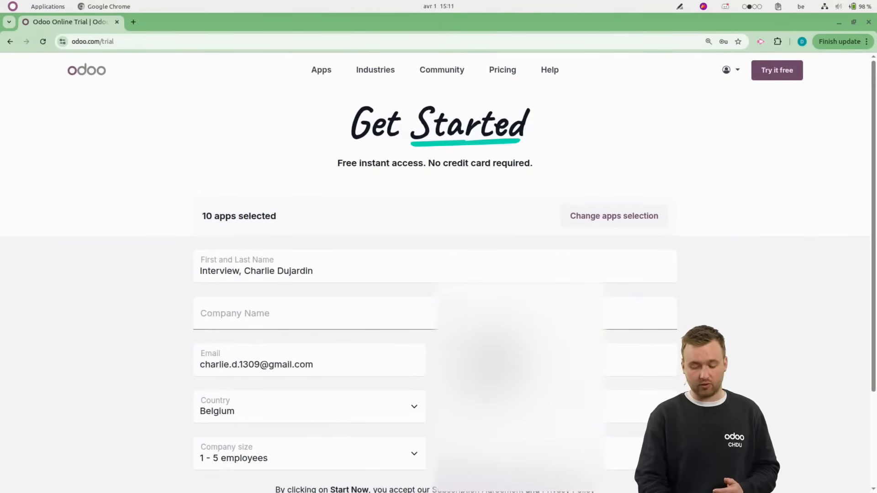
Enter CharlieOdooWebinar as the company name in the trial registration form.
{"action": "left_click", "coordinate": [358, 301]}
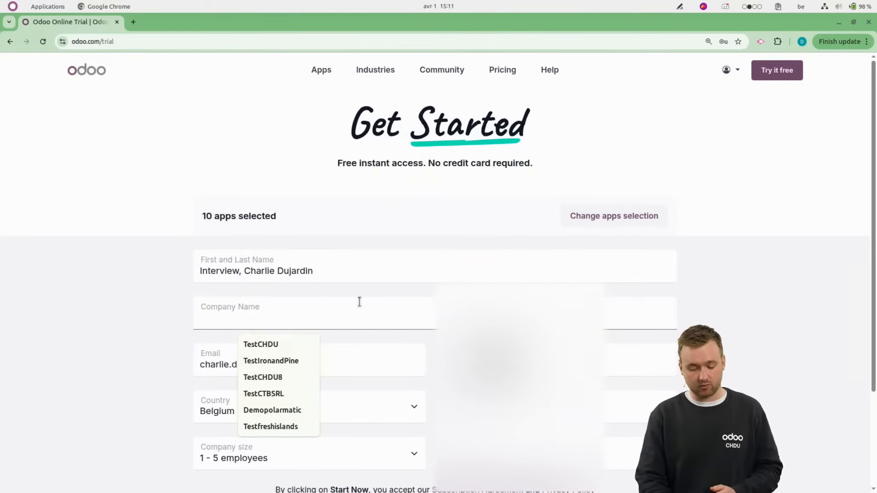
{"action": "type", "text": "CHD"}
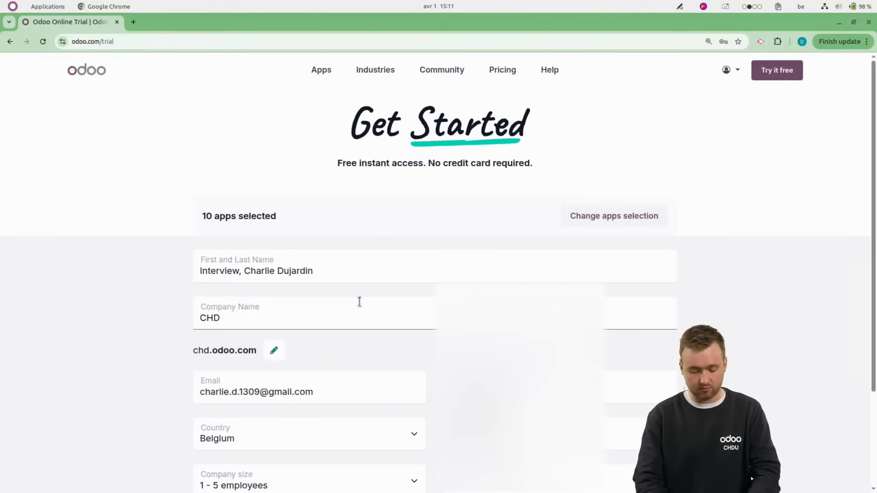
{"action": "key", "text": "BackSpace"}
{"action": "key", "text": "BackSpace"}
{"action": "type", "text": "harl"}
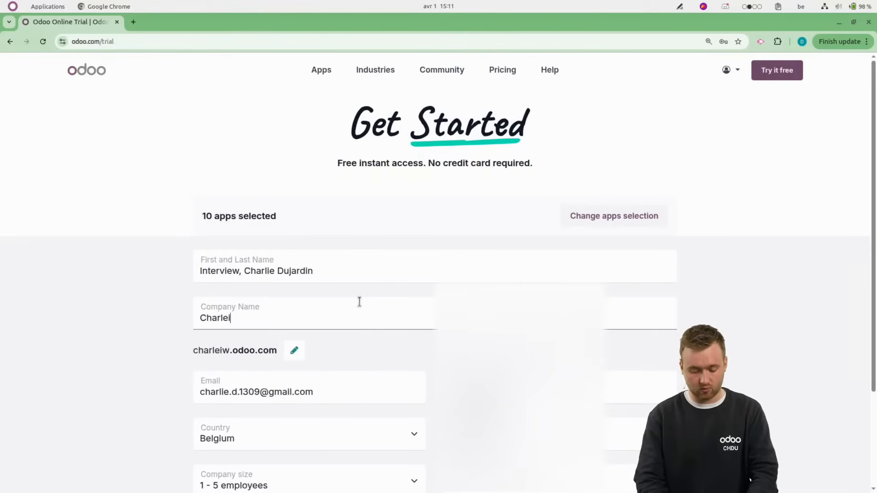
{"action": "type", "text": "ieOdooWebinar"}
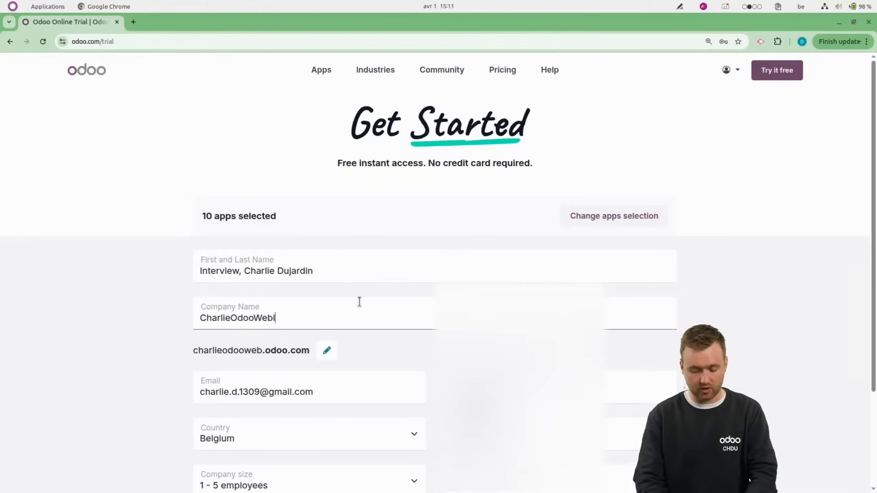
{"action": "scroll", "coordinate": [434, 347], "scroll_direction": "down", "scroll_amount": 2}
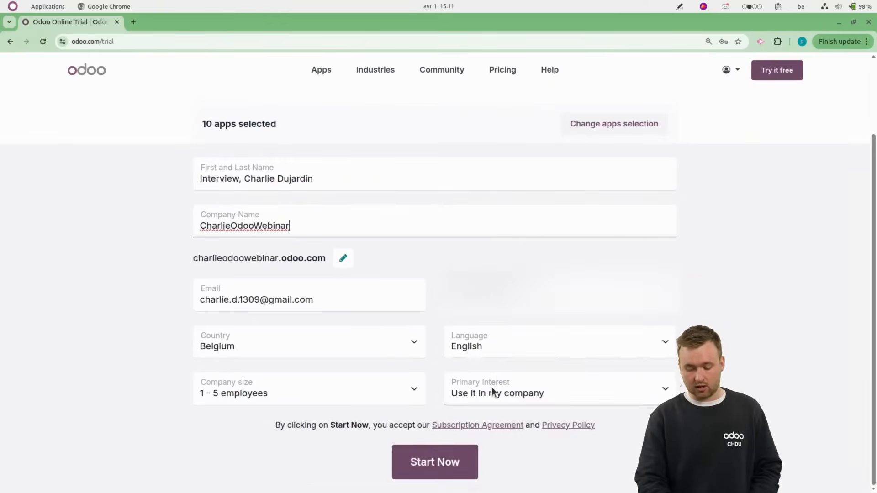
Keep "Use it in my company" as the primary interest and start the trial database.
{"action": "left_click", "coordinate": [491, 387]}
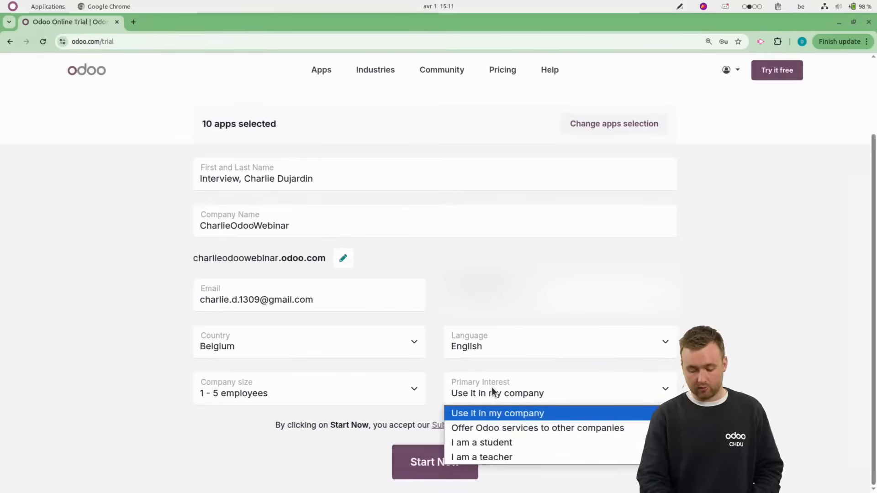
{"action": "left_click", "coordinate": [665, 387]}
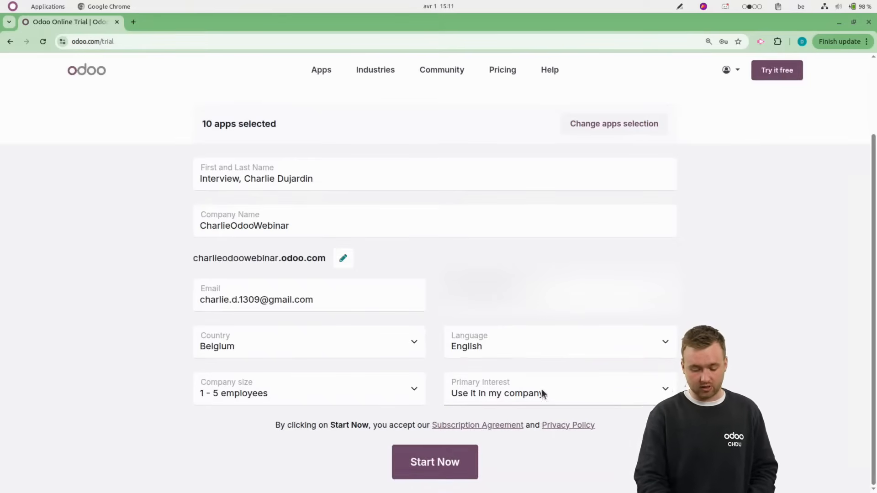
{"action": "left_click", "coordinate": [428, 462]}
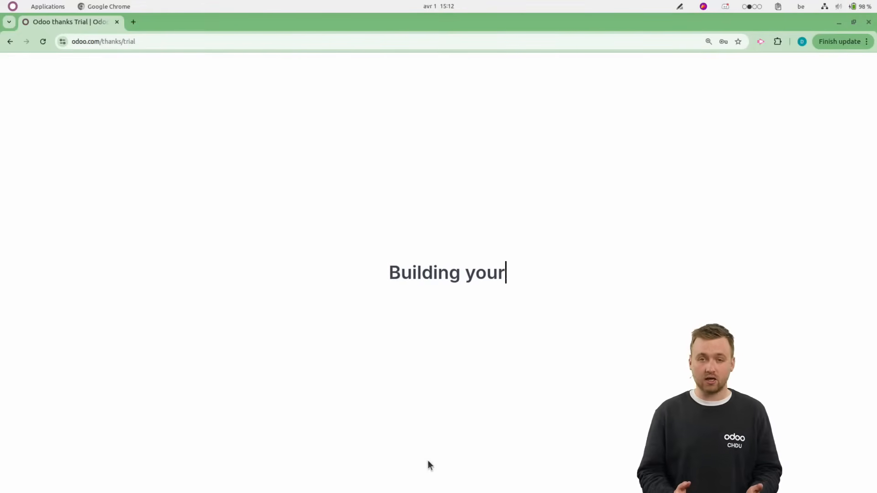
Open demo.odoo.com in a new browser tab.
{"action": "left_click", "coordinate": [134, 22]}
{"action": "type", "text": "demo."}
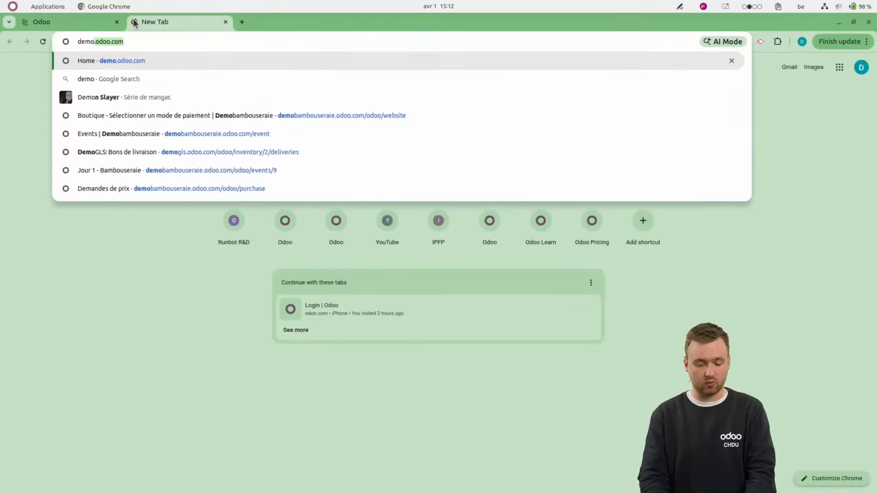
{"action": "key", "text": "Return"}
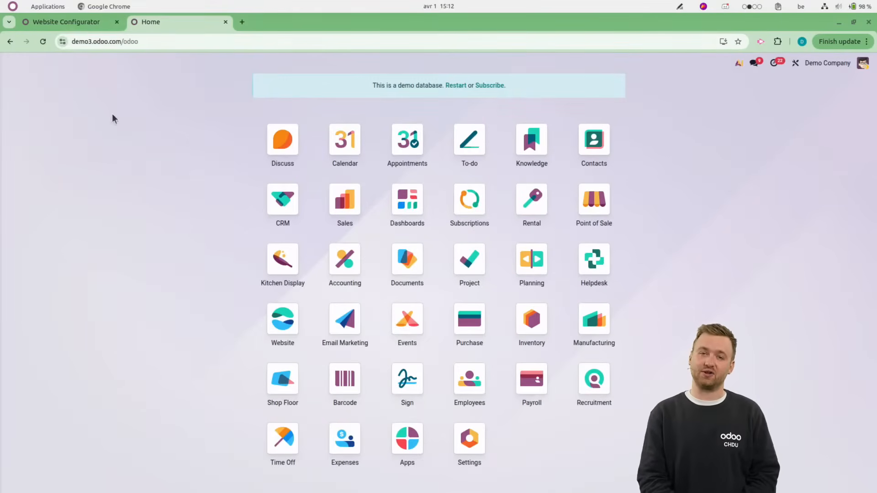
In the trial's website configurator, describe a website for a Furniture Store business with the main objective to get leads.
{"action": "left_click", "coordinate": [75, 25]}
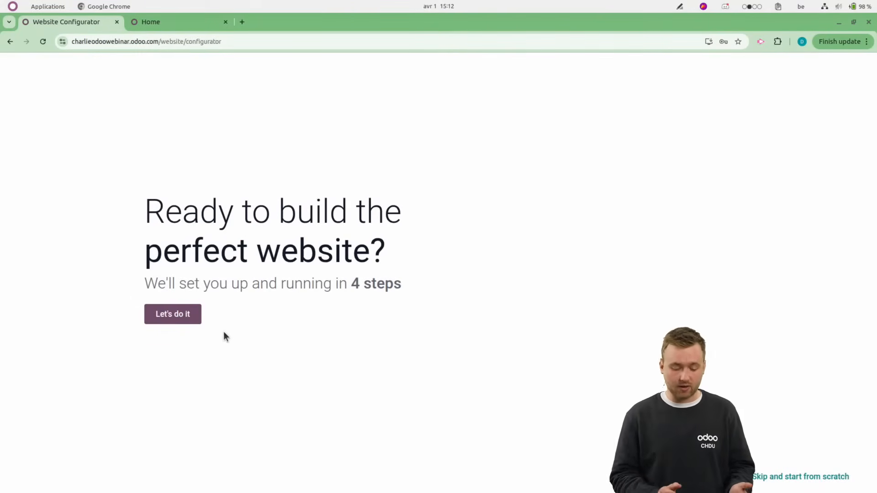
{"action": "left_click", "coordinate": [187, 316]}
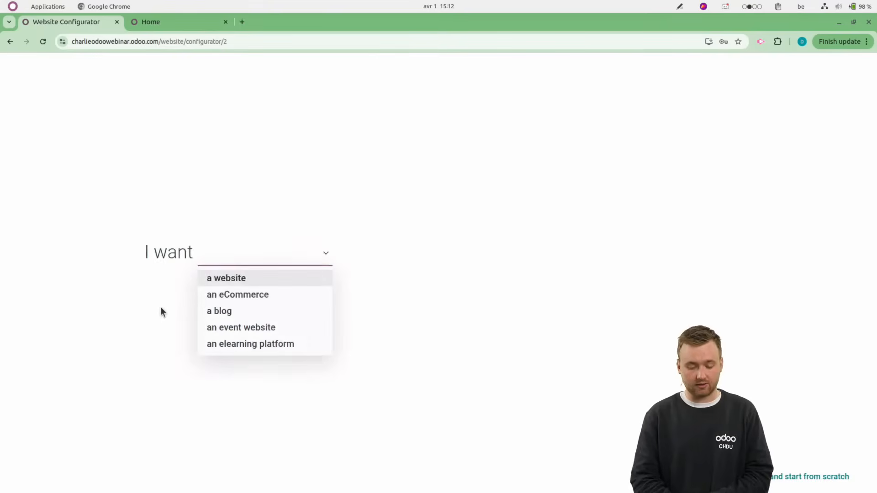
{"action": "left_click", "coordinate": [217, 281]}
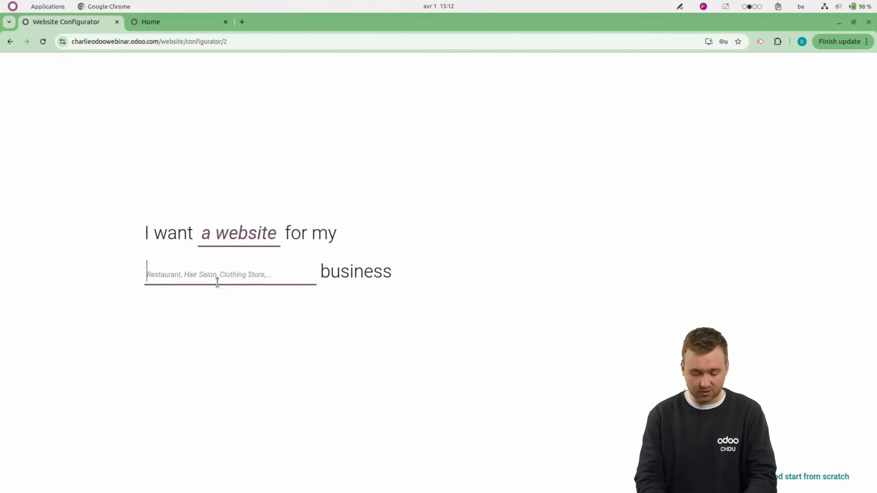
{"action": "type", "text": "furnit"}
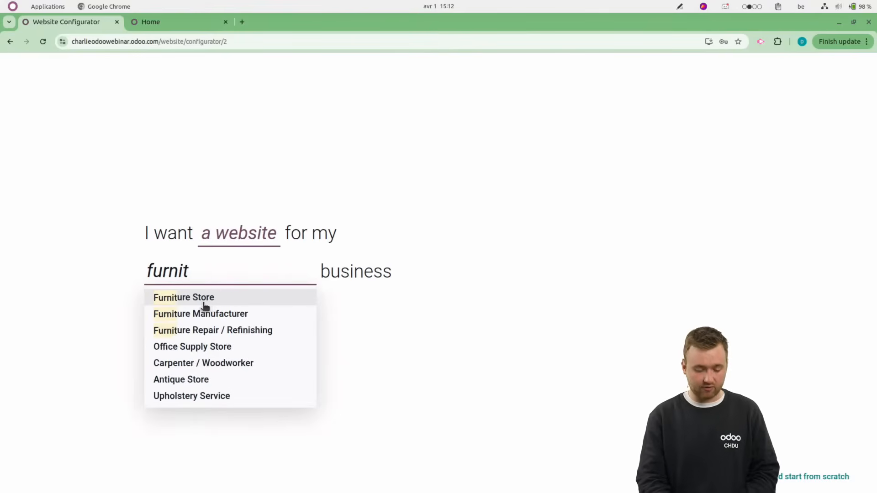
{"action": "left_click", "coordinate": [205, 306]}
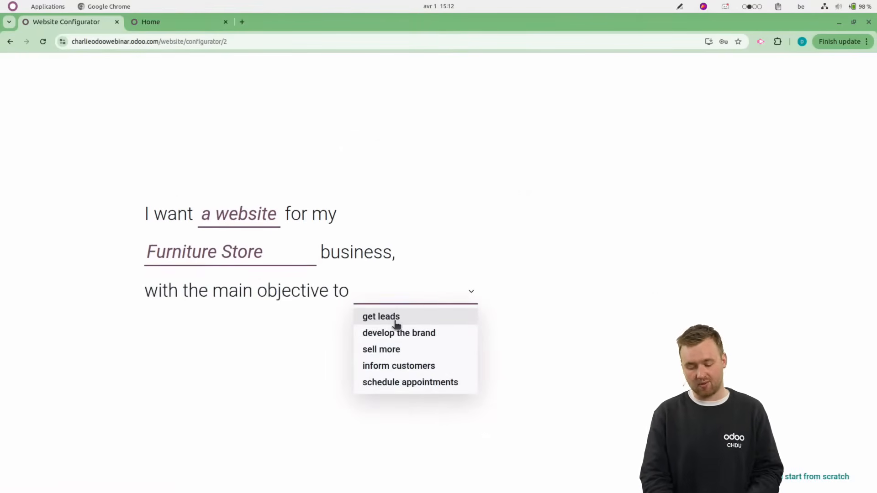
{"action": "left_click", "coordinate": [395, 323]}
{"action": "left_click", "coordinate": [189, 200]}
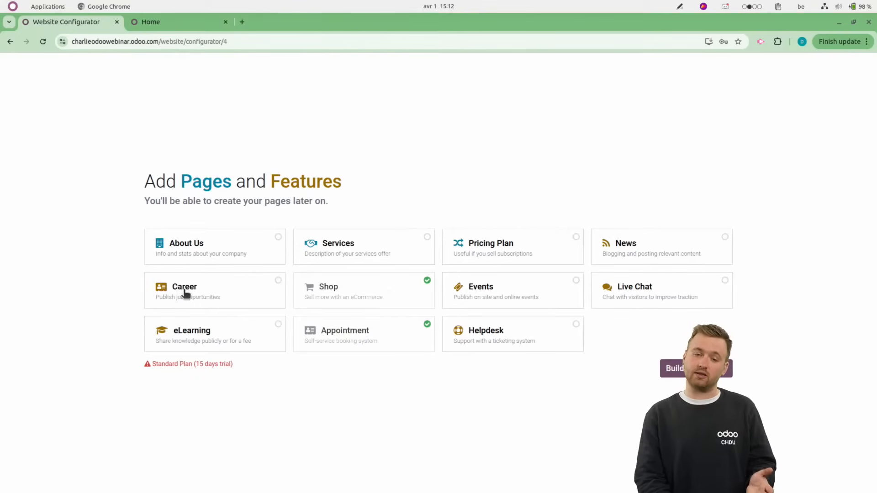
Keep the preselected pages and features, and build the website with the furniture catalog layout and the photo-grid theme on a white header.
{"action": "left_click", "coordinate": [712, 378]}
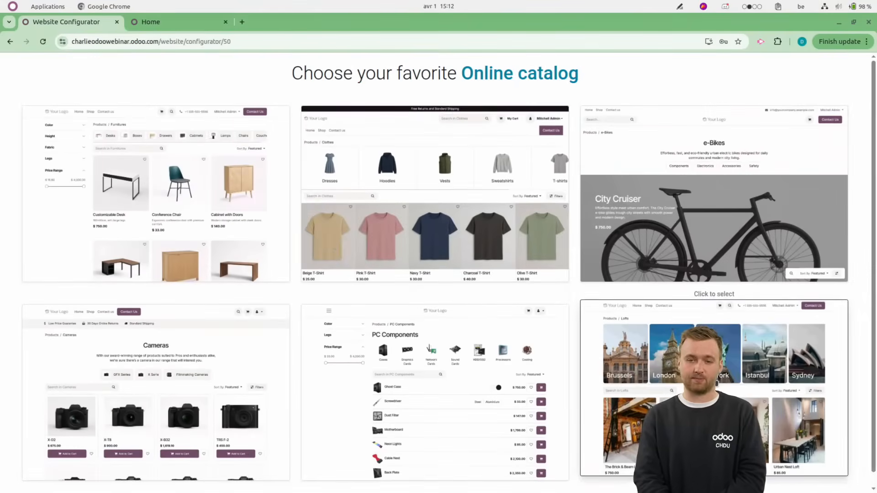
{"action": "left_click", "coordinate": [117, 184]}
{"action": "left_click", "coordinate": [136, 195]}
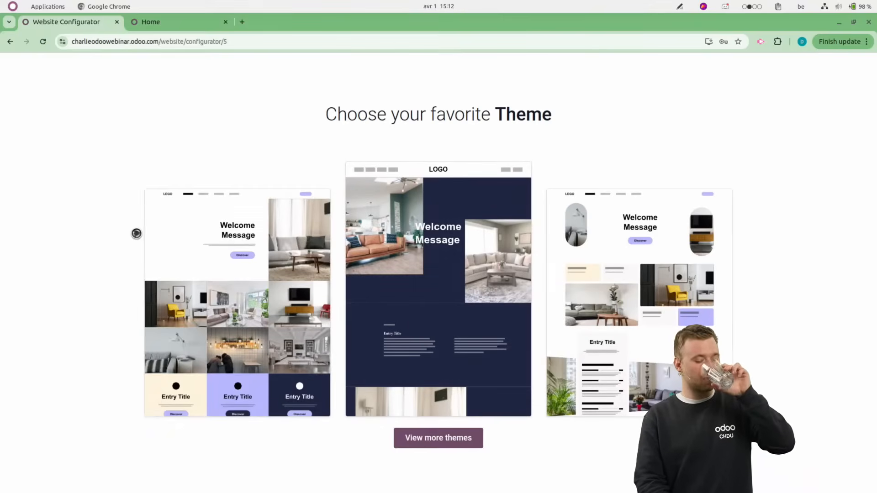
{"action": "left_click", "coordinate": [168, 289]}
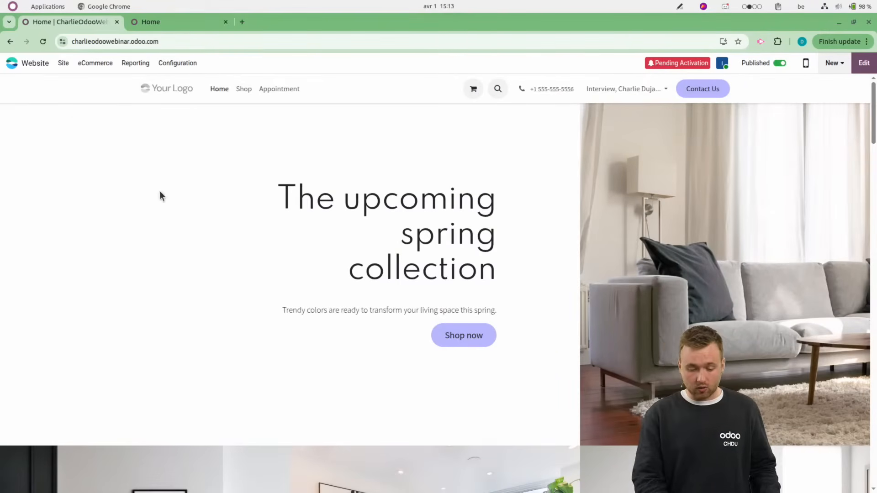
Open the database's general settings and activate the developer mode.
{"action": "left_click", "coordinate": [26, 68]}
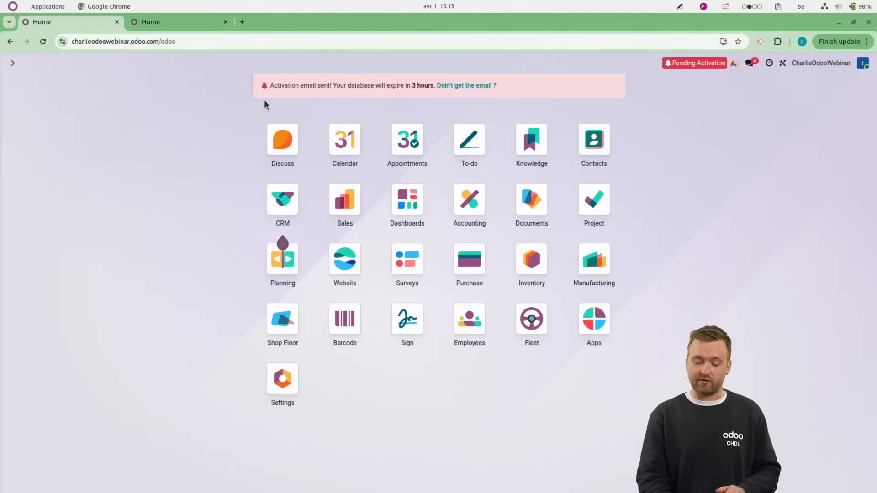
{"action": "left_click", "coordinate": [283, 379]}
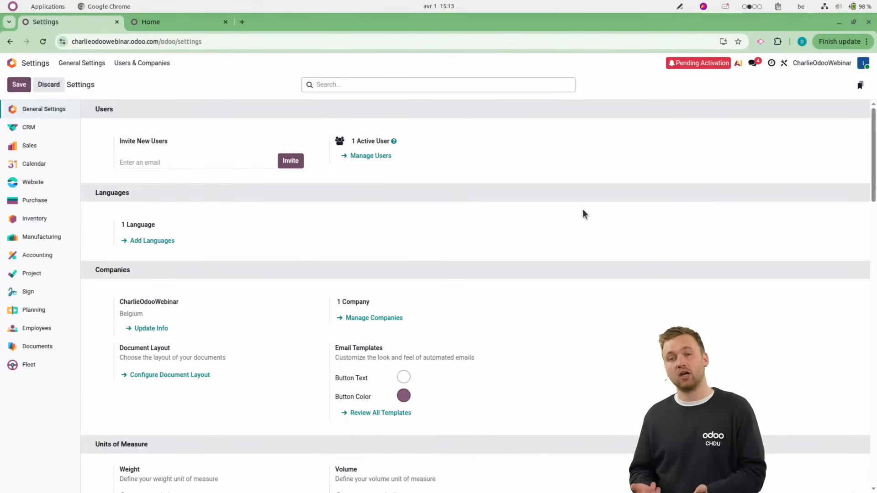
{"action": "scroll", "coordinate": [584, 211], "scroll_direction": "down", "scroll_amount": 20}
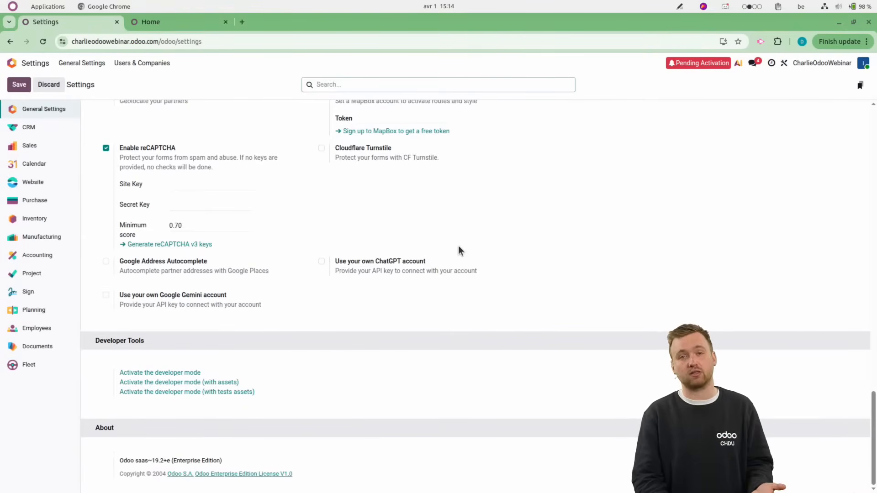
{"action": "left_click", "coordinate": [163, 373]}
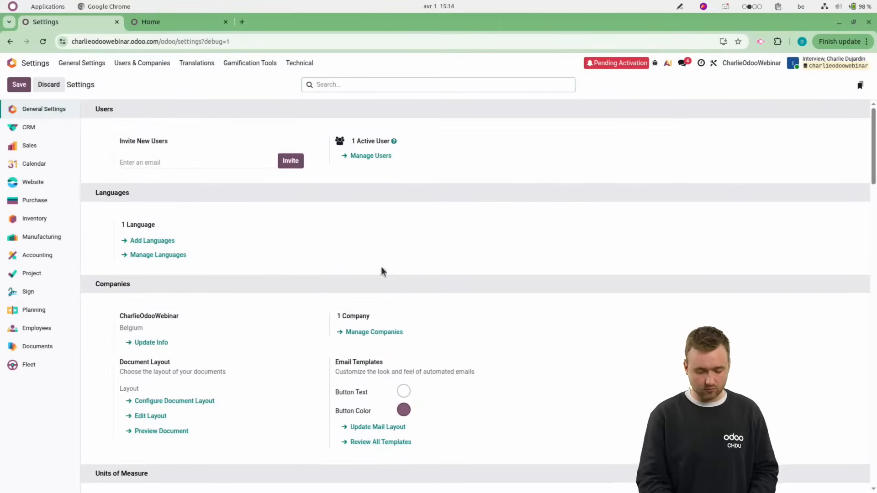
Load demo data into the database from the developer tools, accepting the risks.
{"action": "scroll", "coordinate": [365, 274], "scroll_direction": "down", "scroll_amount": 5}
{"action": "scroll", "coordinate": [390, 267], "scroll_direction": "down", "scroll_amount": 15}
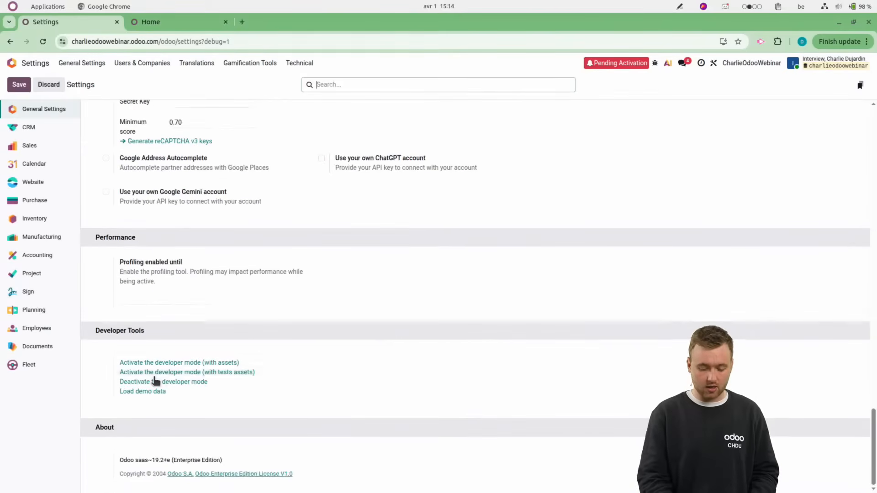
{"action": "left_click", "coordinate": [143, 392]}
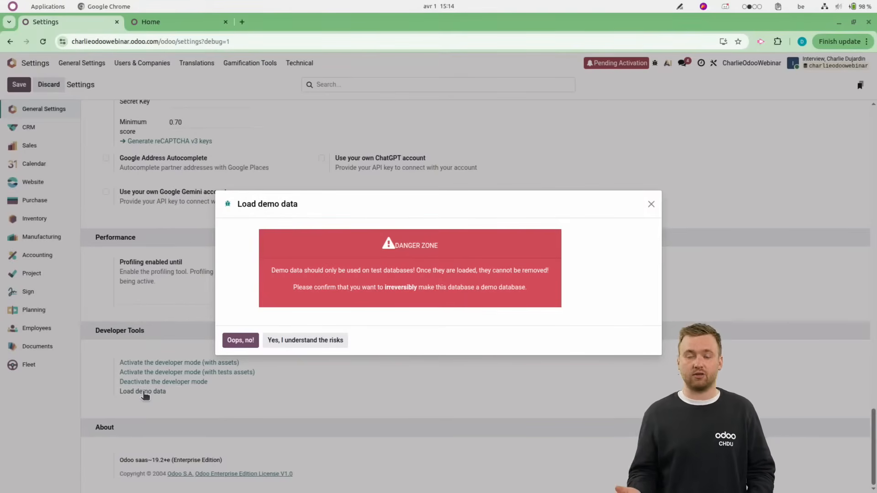
{"action": "left_click", "coordinate": [277, 343]}
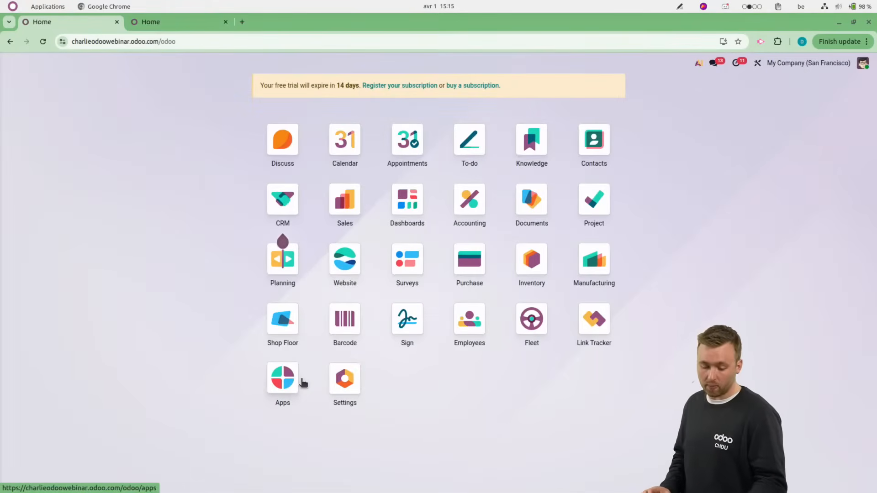
Open the database settings, view the website settings, and return to the general settings.
{"action": "left_click", "coordinate": [355, 389]}
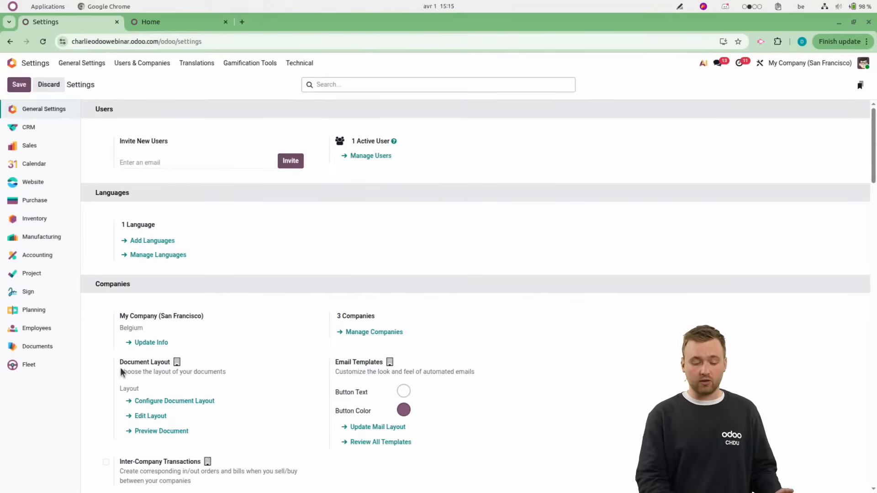
{"action": "left_click", "coordinate": [32, 187]}
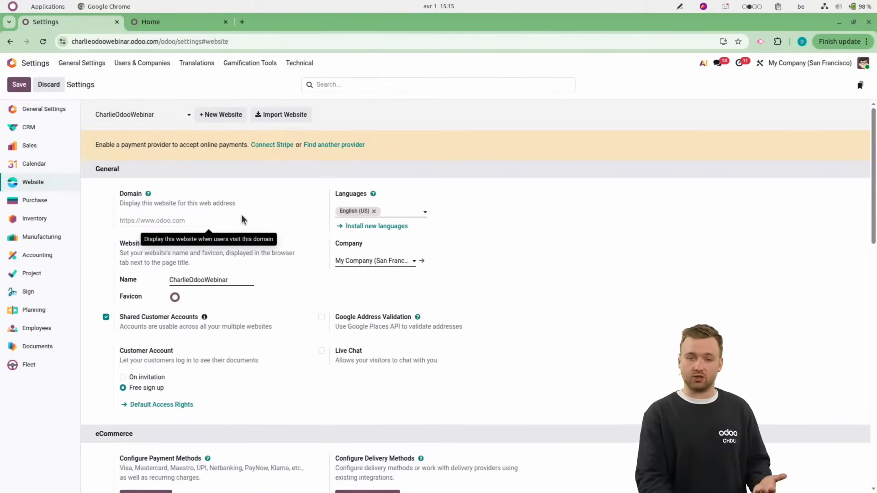
{"action": "left_click", "coordinate": [40, 110]}
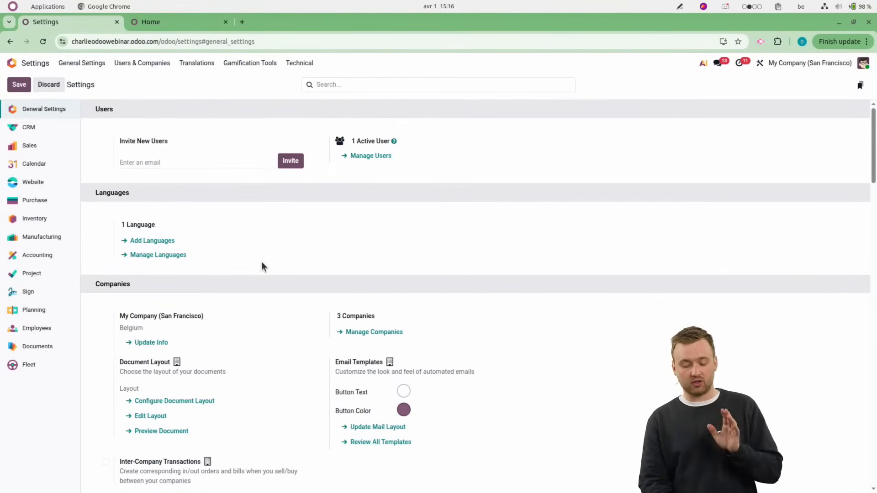
{"action": "scroll", "coordinate": [261, 263], "scroll_direction": "down", "scroll_amount": 1}
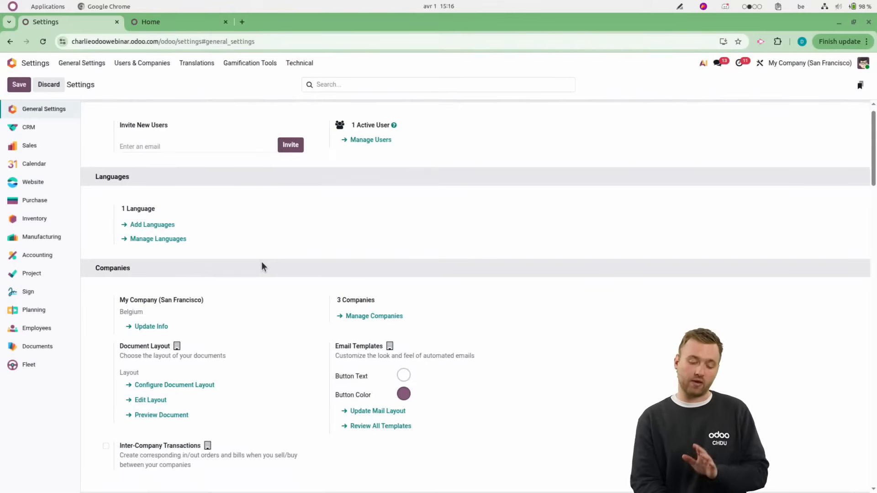
{"action": "scroll", "coordinate": [262, 264], "scroll_direction": "up", "scroll_amount": 1}
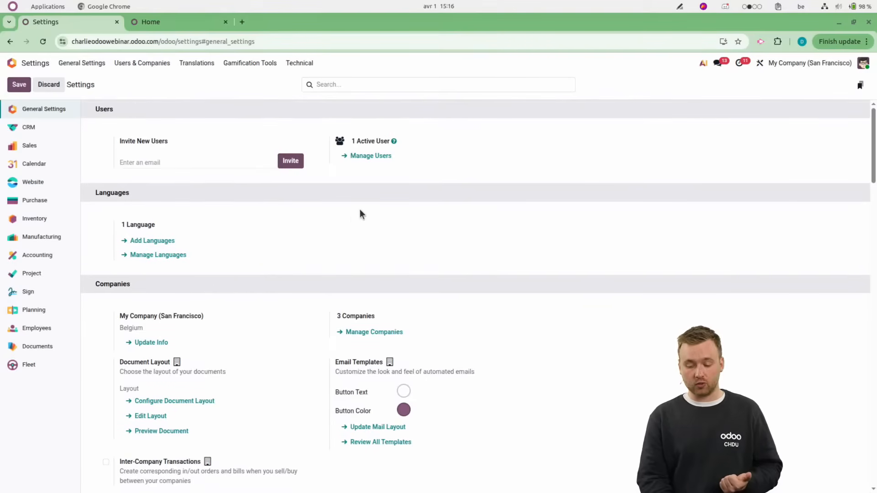
Open the administrator's record from user management and review its access rights for each app.
{"action": "left_click", "coordinate": [361, 155]}
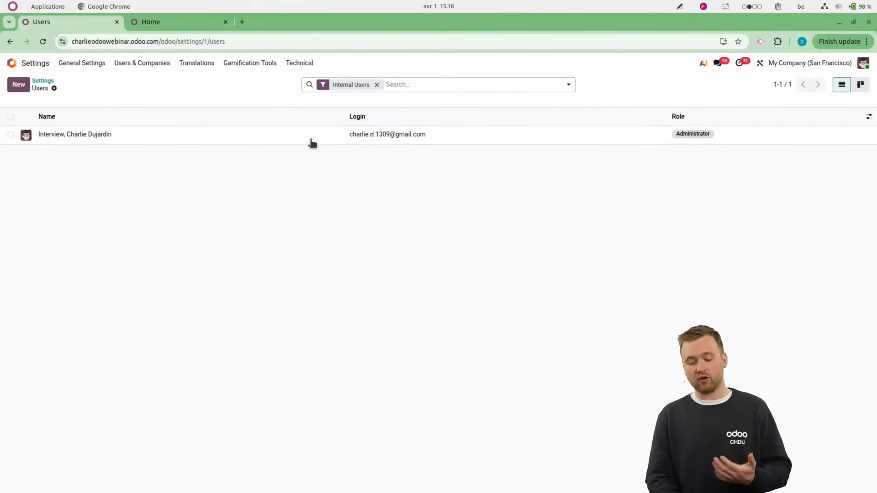
{"action": "left_click", "coordinate": [267, 137]}
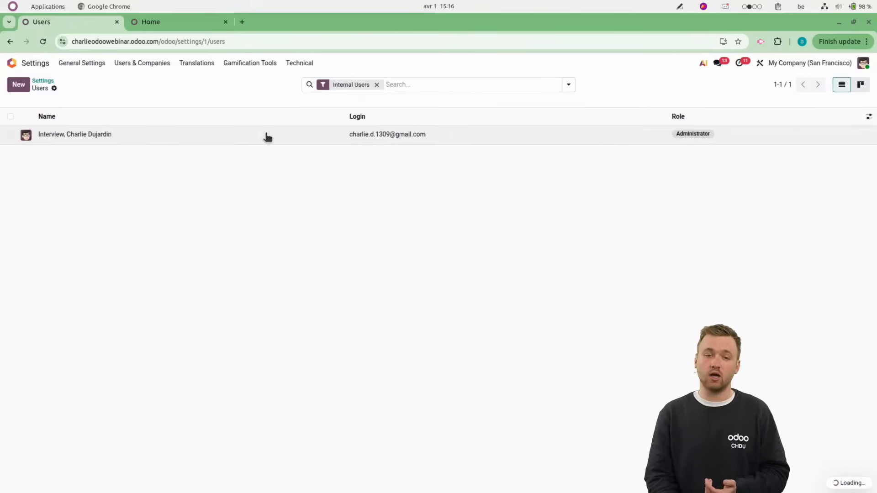
{"action": "scroll", "coordinate": [176, 353], "scroll_direction": "down", "scroll_amount": 2}
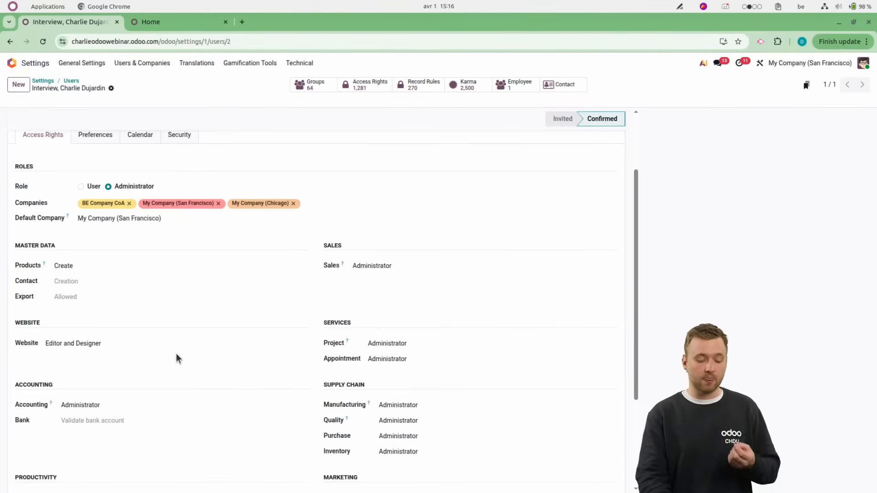
{"action": "scroll", "coordinate": [177, 353], "scroll_direction": "down", "scroll_amount": 2}
Set the administrator's Accounting access right to No, check the other available levels, and discard the change.
{"action": "left_click", "coordinate": [94, 325]}
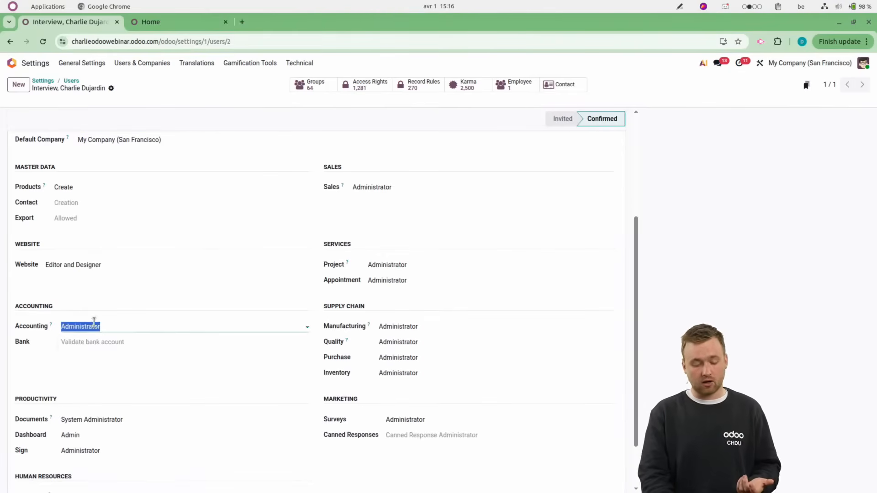
{"action": "left_click", "coordinate": [86, 339]}
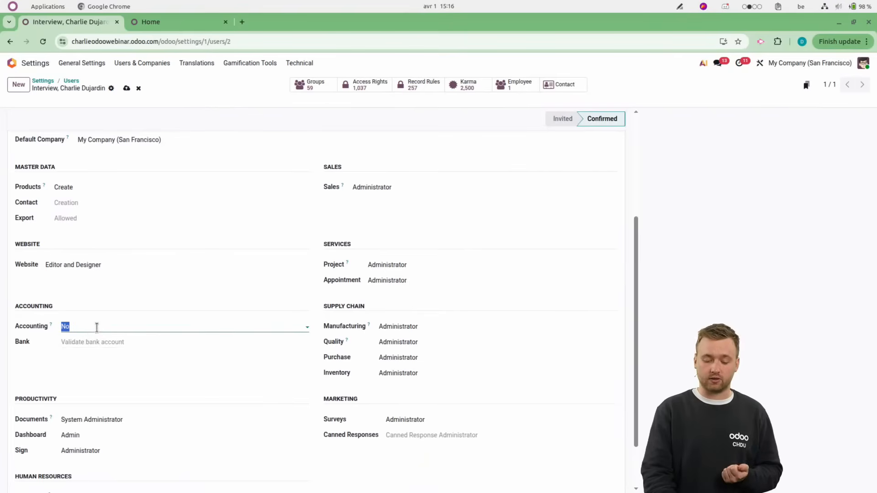
{"action": "left_click", "coordinate": [96, 327]}
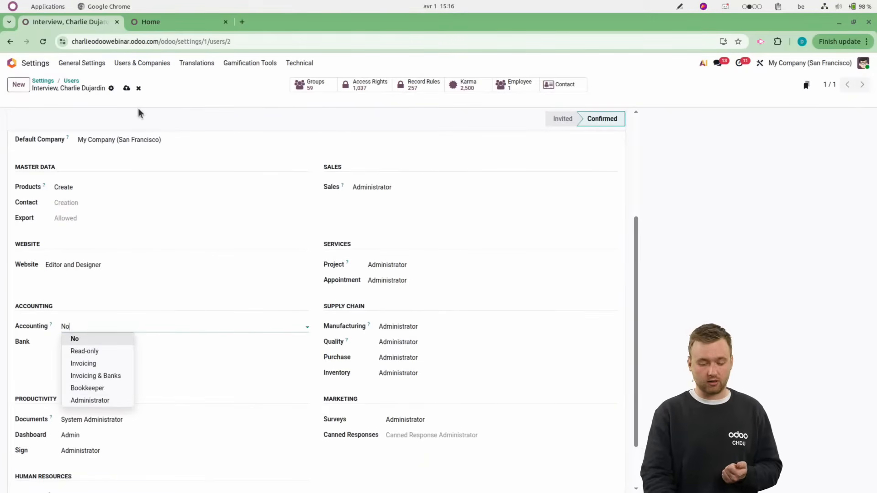
{"action": "left_click", "coordinate": [139, 88]}
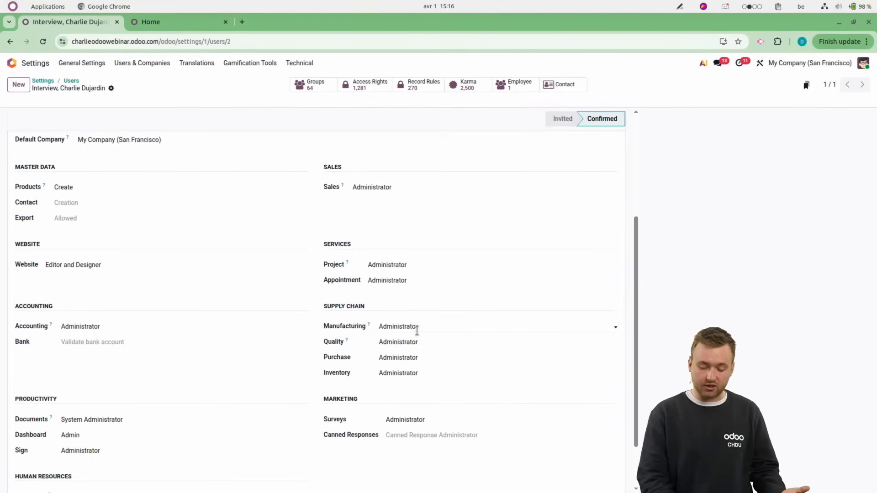
Review the companies assigned to the user and those offered in the company switcher.
{"action": "scroll", "coordinate": [416, 330], "scroll_direction": "up", "scroll_amount": 3}
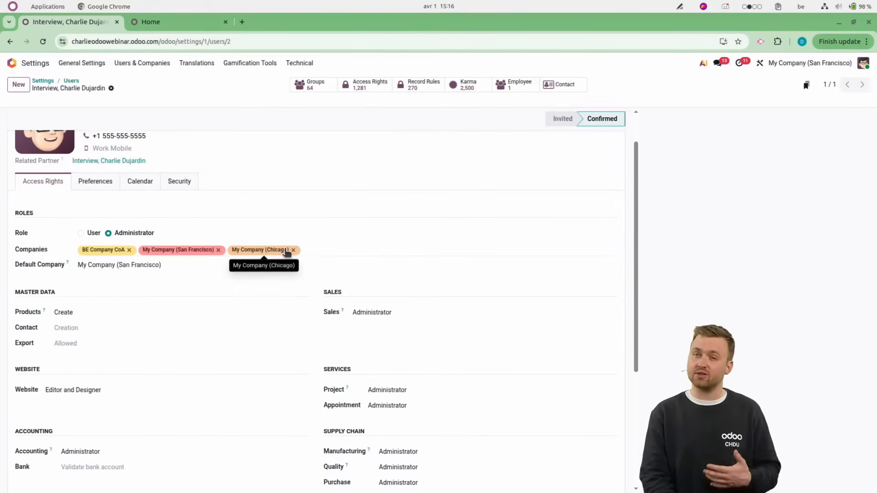
{"action": "left_click", "coordinate": [798, 64]}
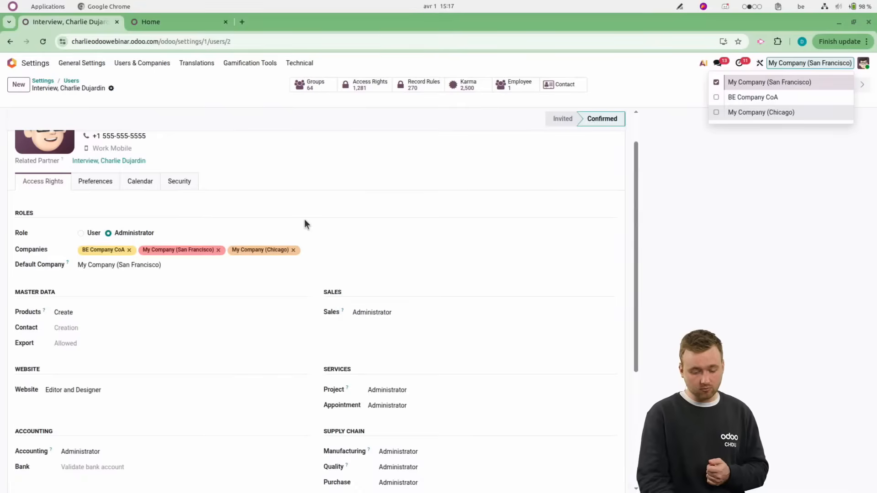
{"action": "scroll", "coordinate": [304, 220], "scroll_direction": "up", "scroll_amount": 2}
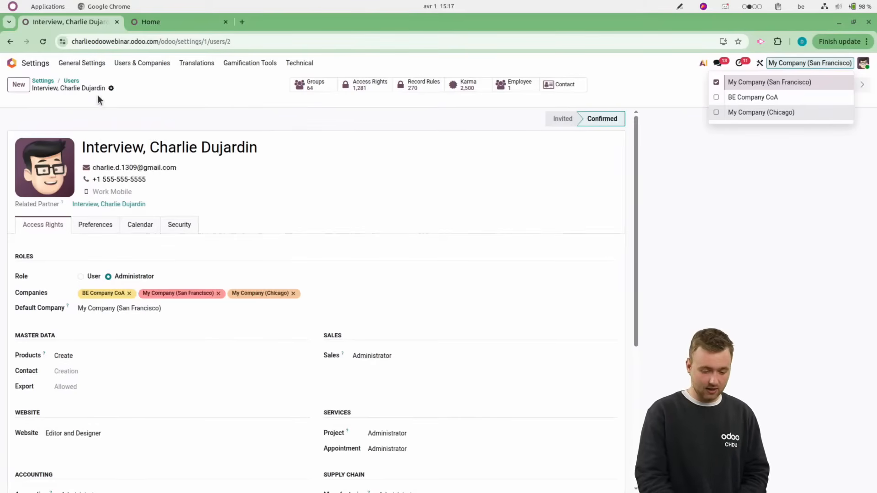
Return to the general settings and view the online status options for the current account.
{"action": "left_click", "coordinate": [72, 81]}
{"action": "left_click", "coordinate": [50, 82]}
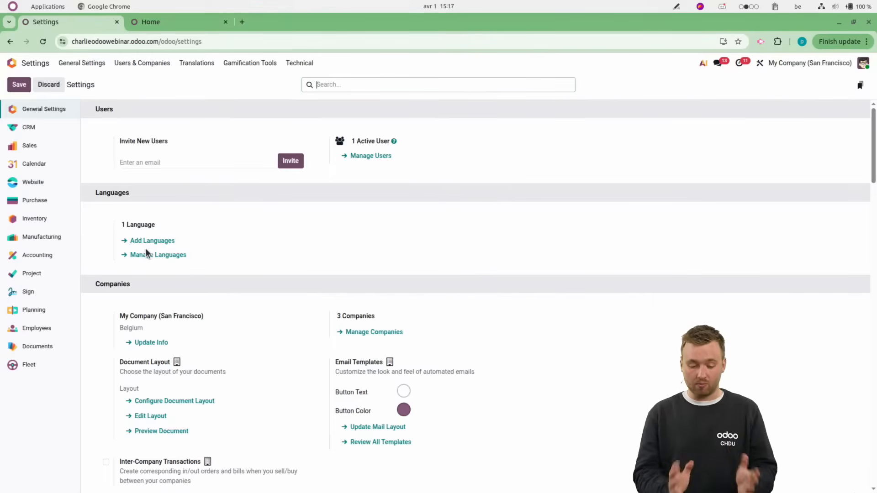
{"action": "left_click", "coordinate": [863, 64]}
{"action": "left_click", "coordinate": [829, 115]}
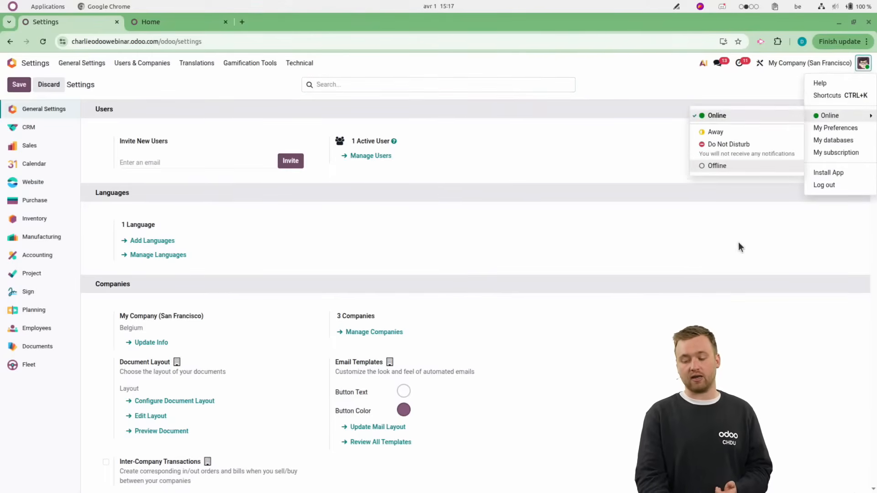
{"action": "left_click", "coordinate": [693, 227]}
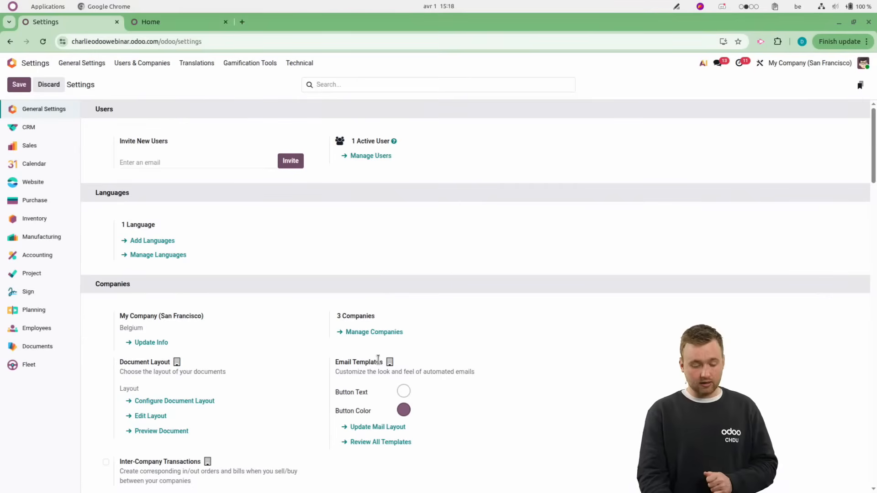
Configure the company's document layout with the Wave layout and the Boxed table style.
{"action": "scroll", "coordinate": [231, 346], "scroll_direction": "down", "scroll_amount": 1}
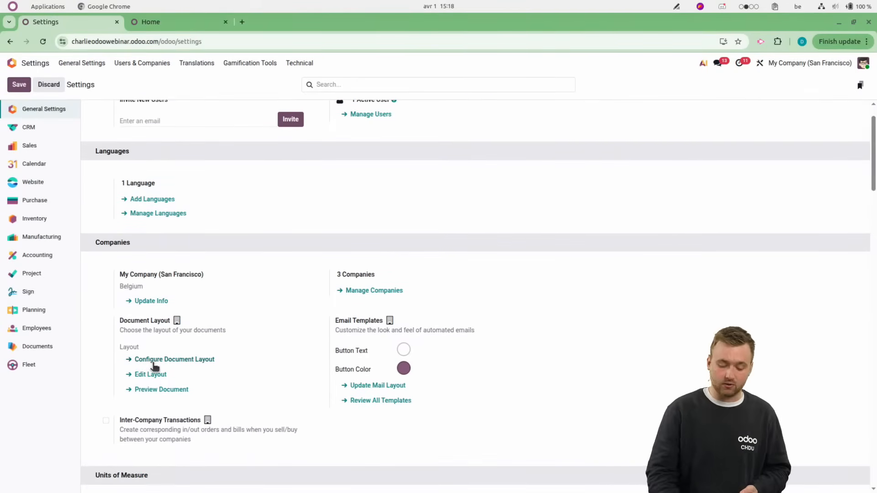
{"action": "left_click", "coordinate": [153, 363]}
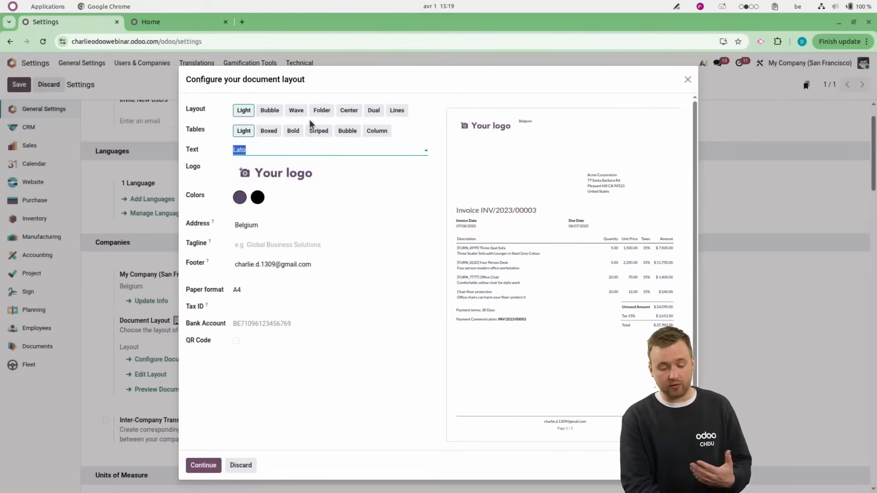
{"action": "left_click", "coordinate": [290, 113]}
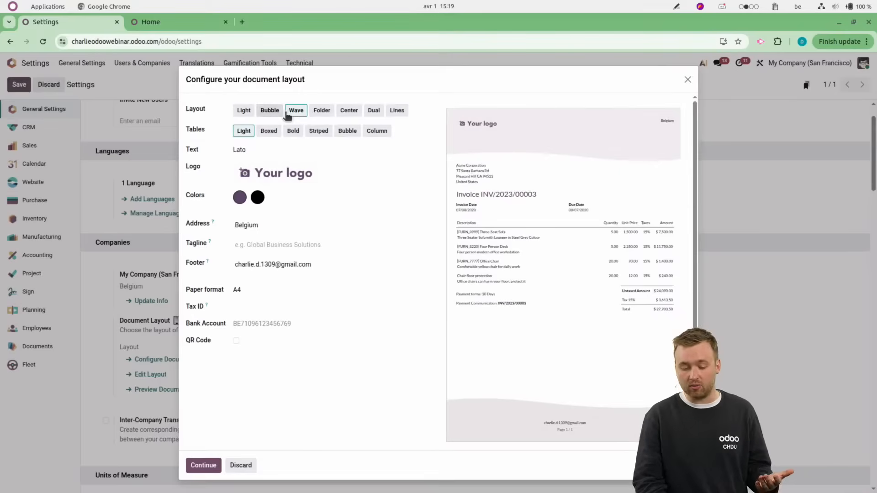
{"action": "left_click", "coordinate": [274, 112]}
{"action": "left_click", "coordinate": [296, 113]}
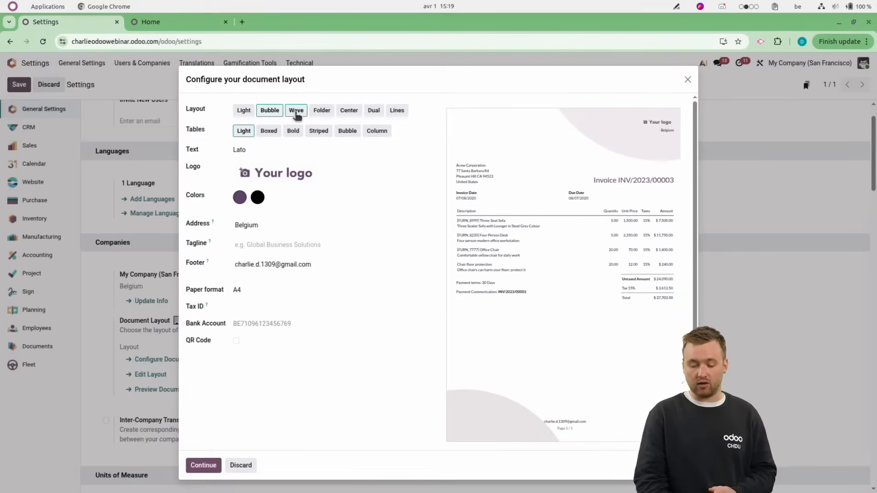
{"action": "left_click", "coordinate": [271, 132]}
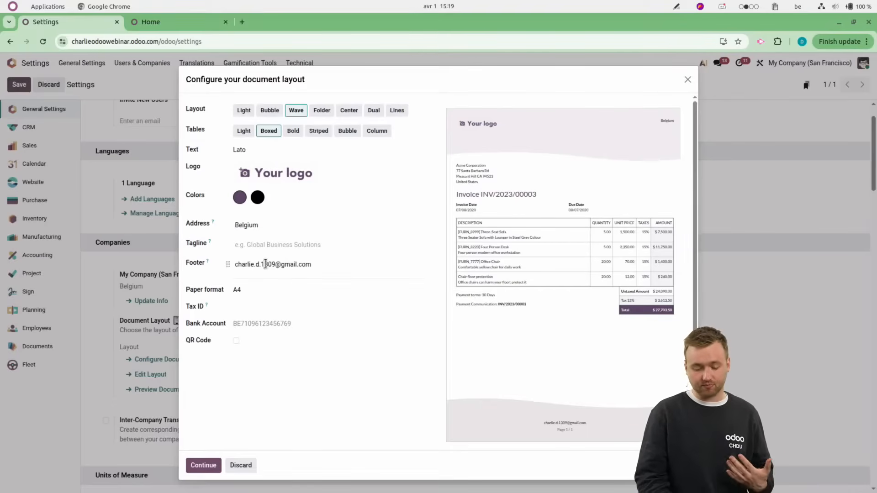
Enter the company's bank account number in the document layout, enable the QR code, and apply the configuration.
{"action": "left_click", "coordinate": [254, 323]}
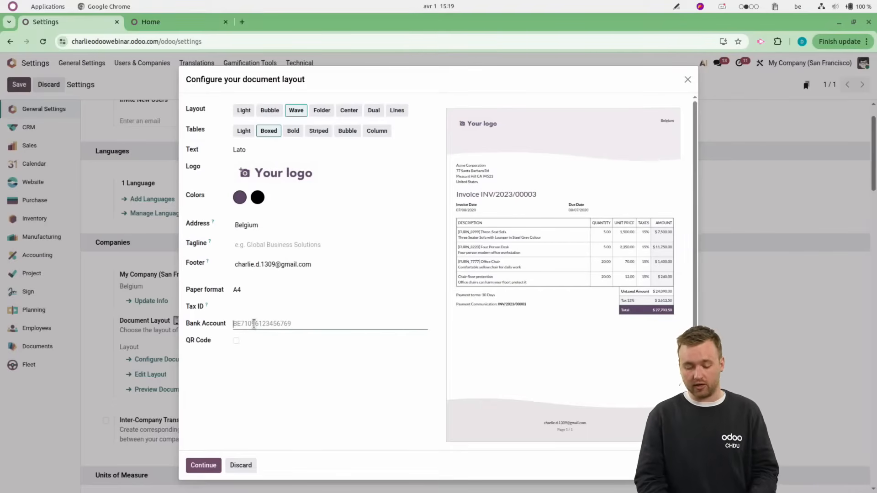
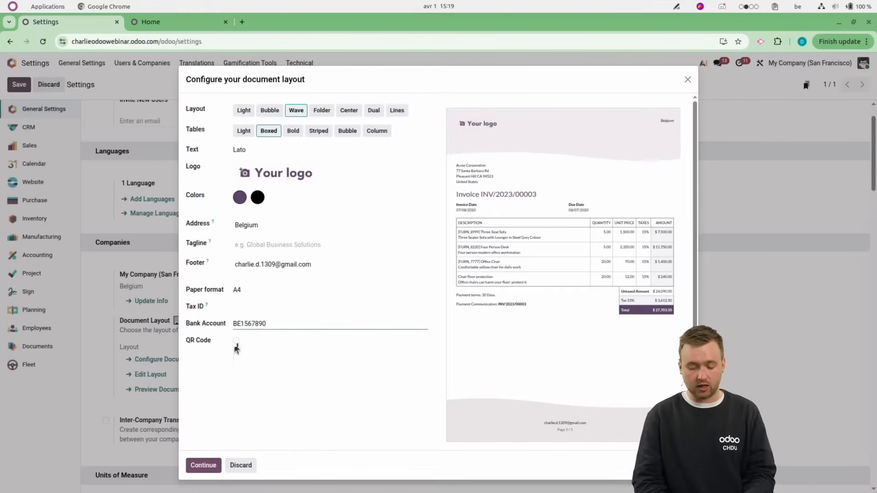
{"action": "left_click", "coordinate": [236, 342]}
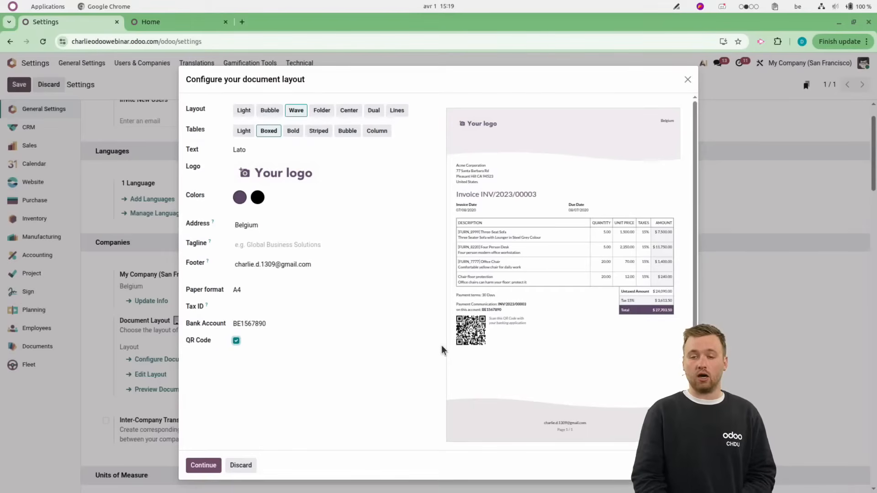
{"action": "left_click", "coordinate": [198, 465]}
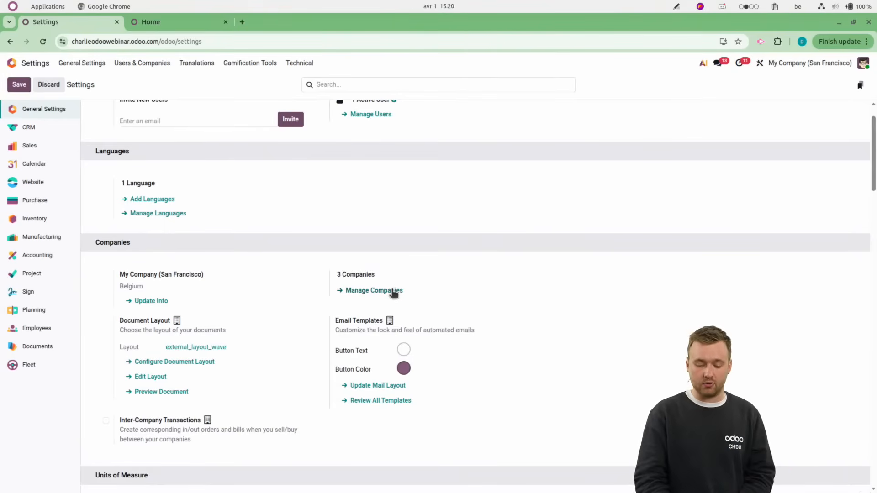
Review all email templates from the companies settings and open the Gamification: Badge Received template.
{"action": "scroll", "coordinate": [393, 292], "scroll_direction": "down", "scroll_amount": 3}
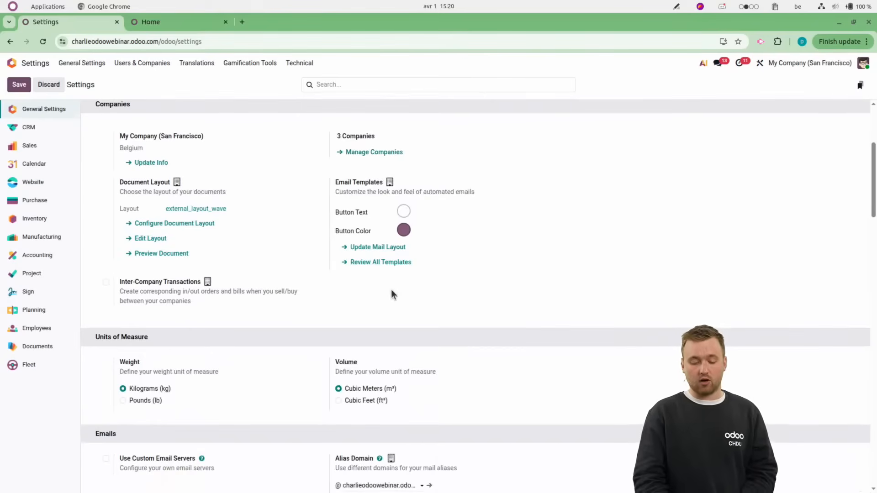
{"action": "scroll", "coordinate": [391, 294], "scroll_direction": "up", "scroll_amount": 4}
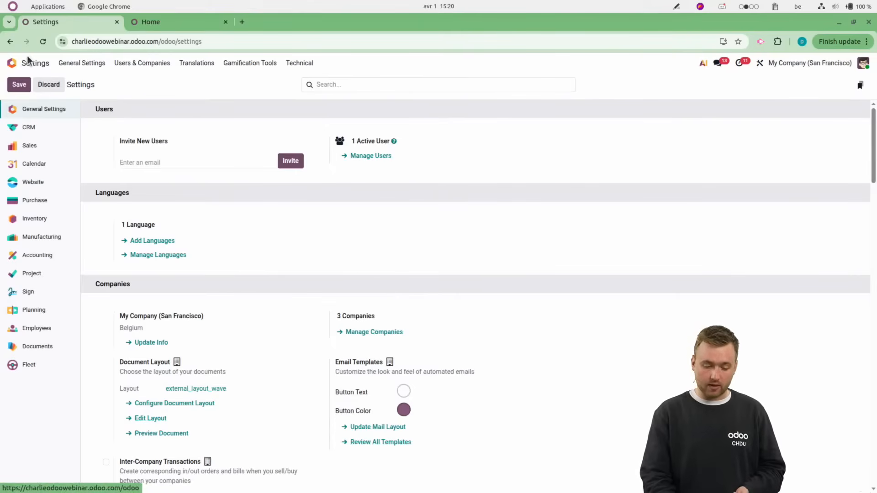
{"action": "scroll", "coordinate": [399, 378], "scroll_direction": "down", "scroll_amount": 1}
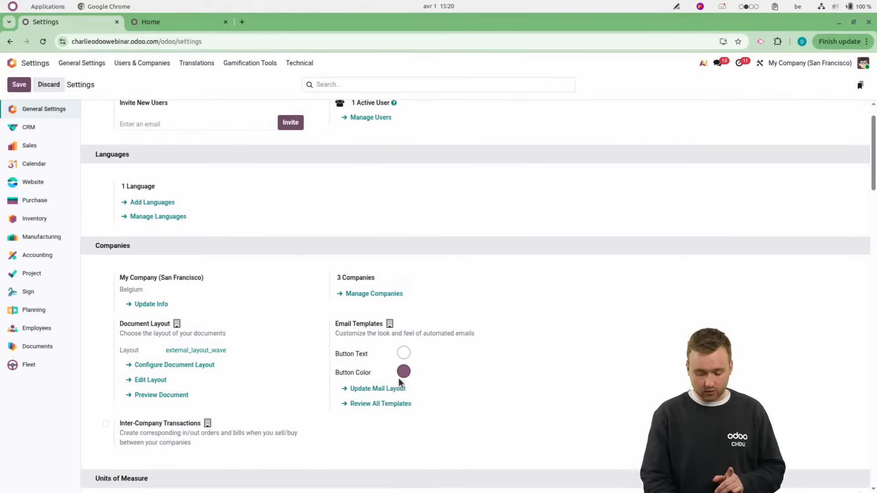
{"action": "left_click", "coordinate": [379, 401]}
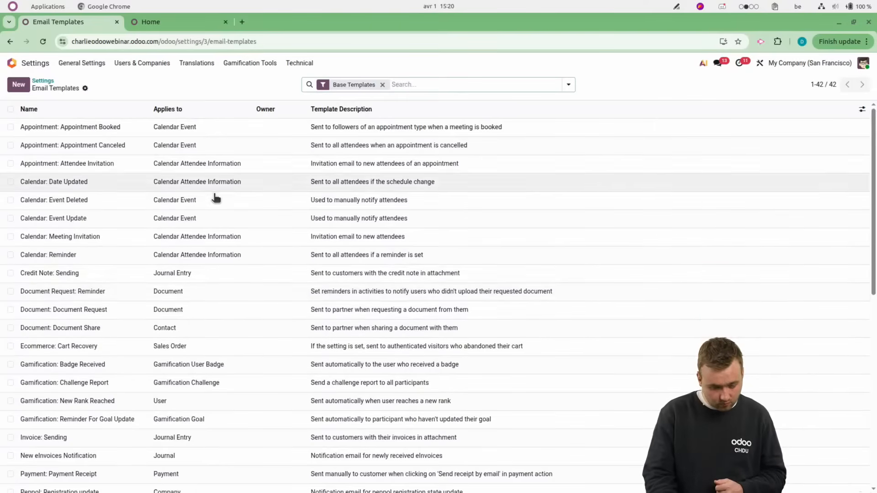
{"action": "left_click", "coordinate": [194, 363]}
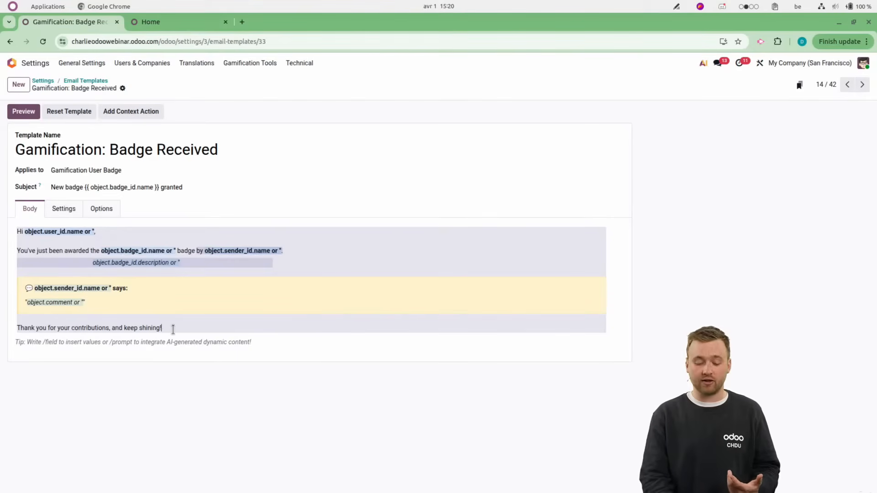
Add the line "fghjk" at the end of the template body, save it, and return to the email templates list.
{"action": "key", "text": "Return"}
{"action": "type", "text": "fghjk"}
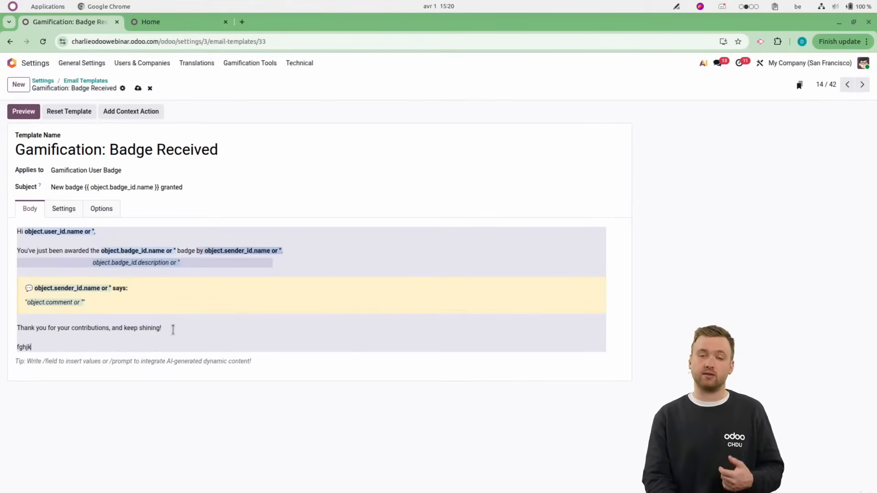
{"action": "left_click", "coordinate": [138, 90]}
{"action": "left_click", "coordinate": [80, 78]}
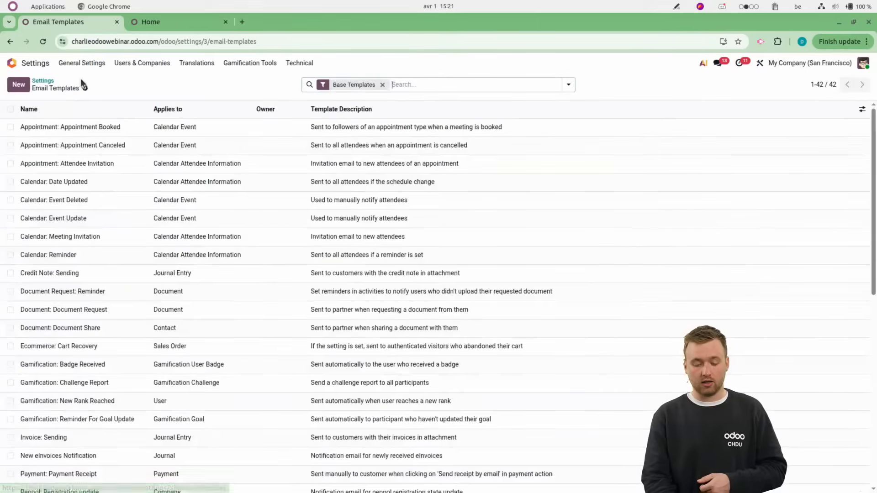
Open the Contacts app and add the Created on column to the contact list.
{"action": "left_click", "coordinate": [26, 67]}
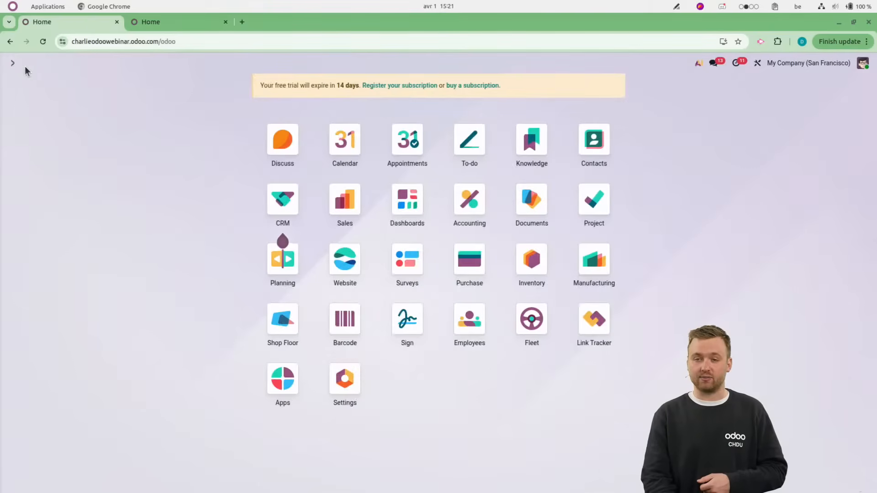
{"action": "left_click", "coordinate": [604, 155]}
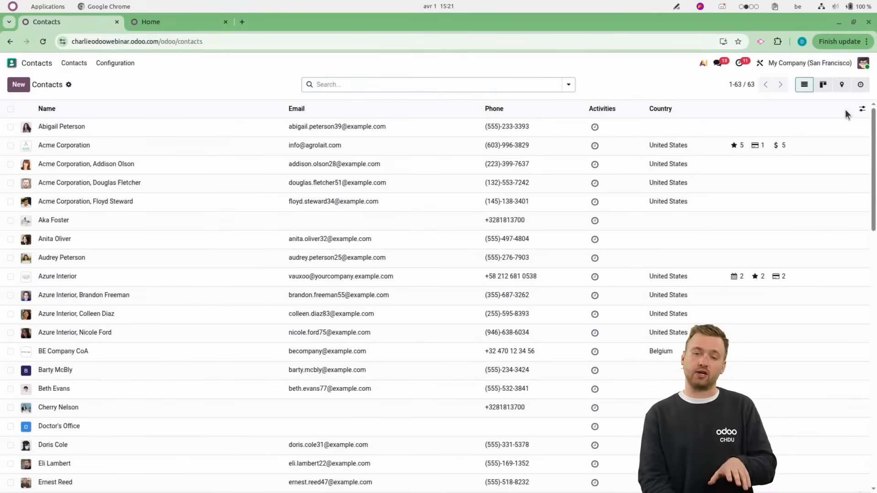
{"action": "left_click", "coordinate": [862, 109]}
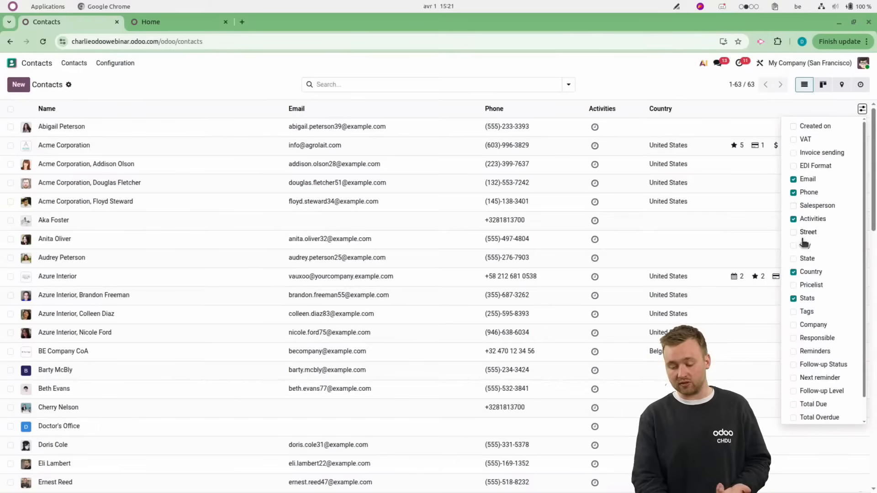
{"action": "left_click", "coordinate": [793, 127]}
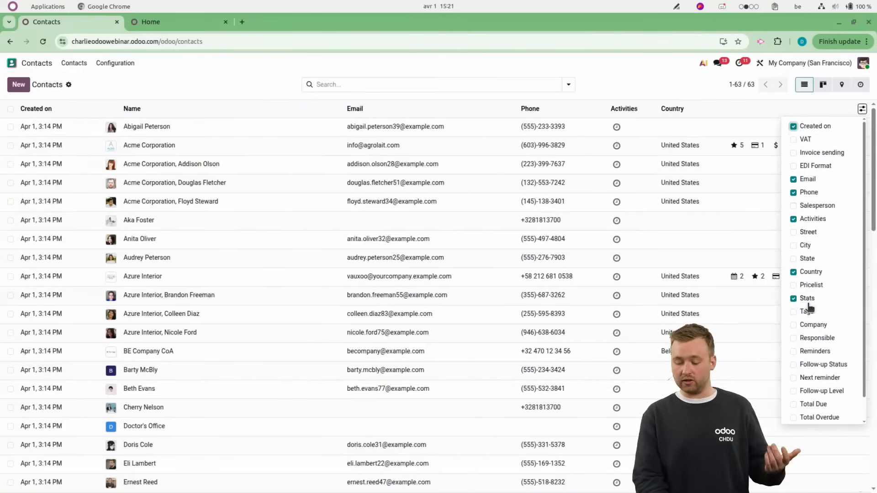
{"action": "left_click", "coordinate": [794, 325]}
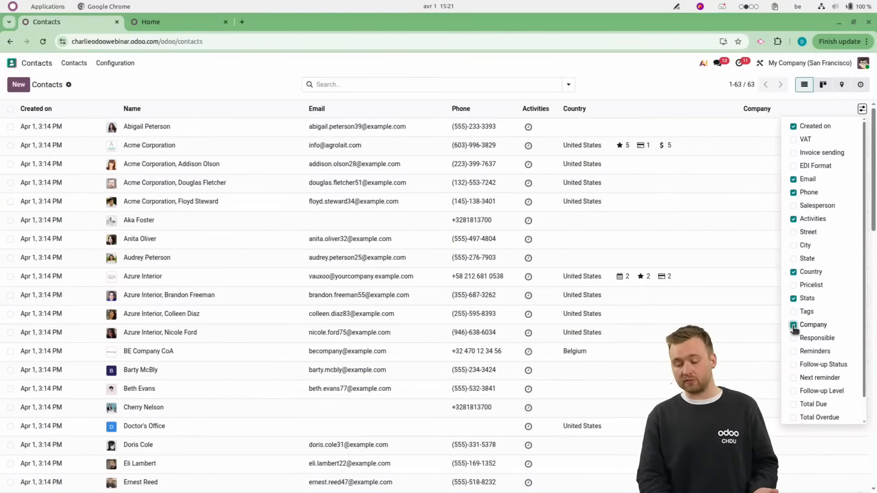
{"action": "left_click", "coordinate": [795, 326]}
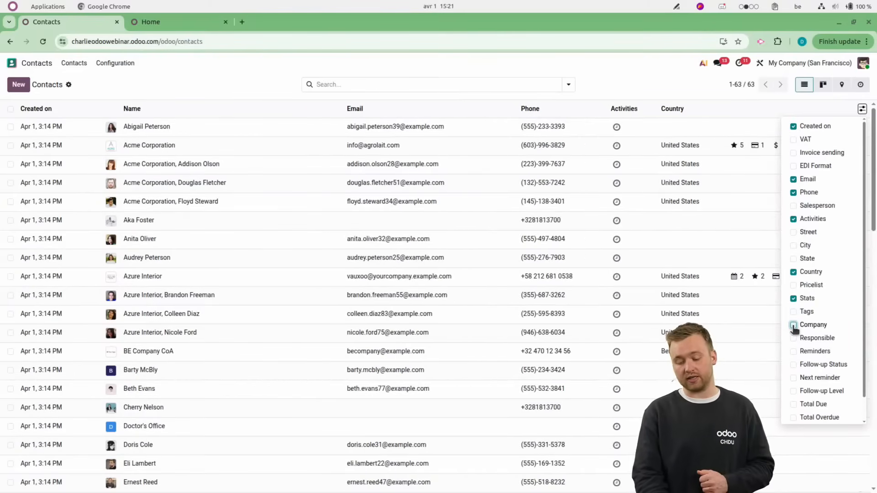
{"action": "left_click", "coordinate": [627, 82]}
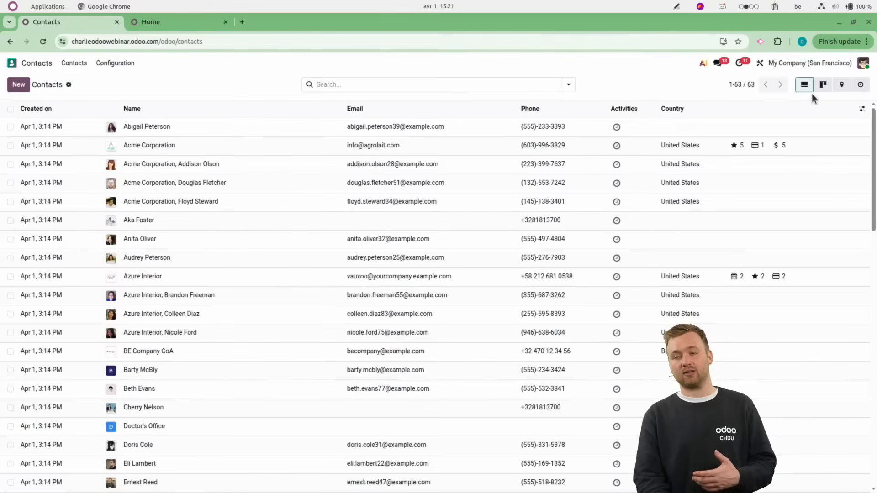
Look through the contacts in the kanban and map views, and return to the list view.
{"action": "left_click", "coordinate": [822, 85]}
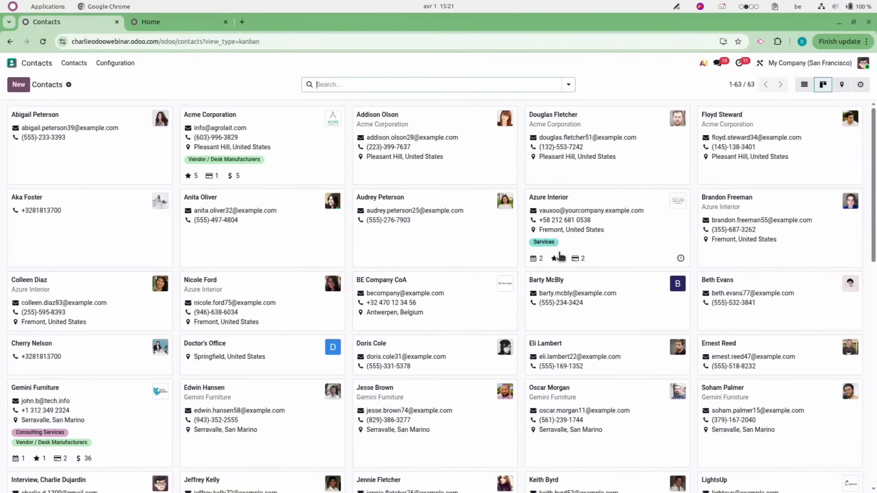
{"action": "scroll", "coordinate": [560, 255], "scroll_direction": "down", "scroll_amount": 13}
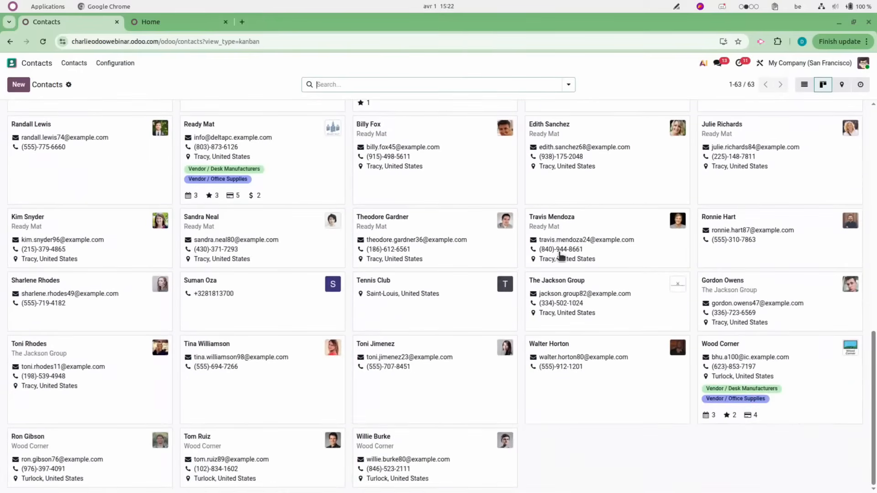
{"action": "scroll", "coordinate": [561, 257], "scroll_direction": "up", "scroll_amount": 13}
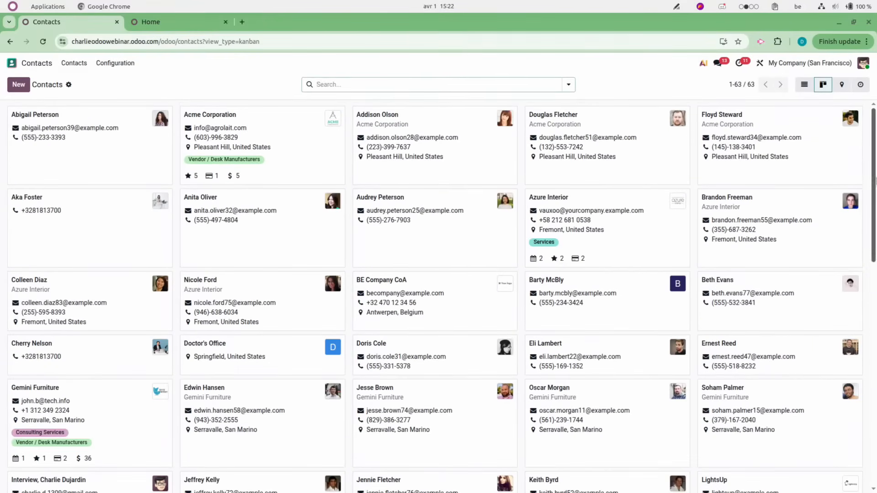
{"action": "left_click", "coordinate": [841, 86]}
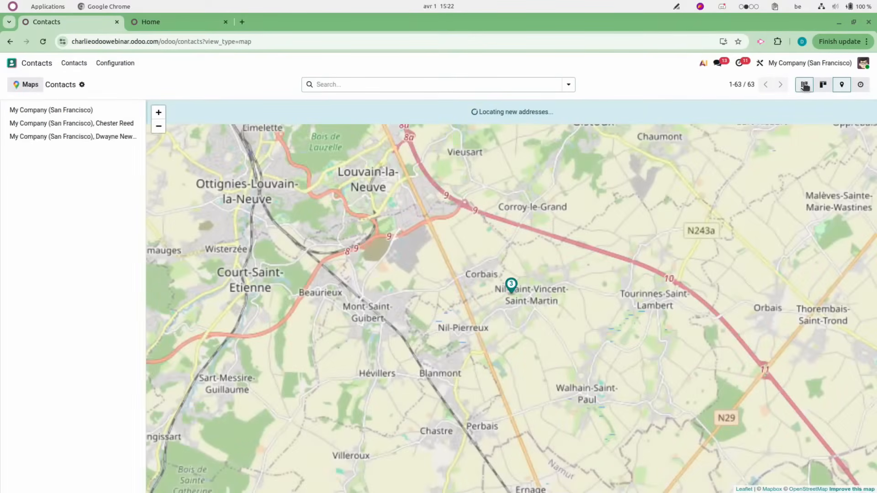
{"action": "left_click", "coordinate": [804, 86]}
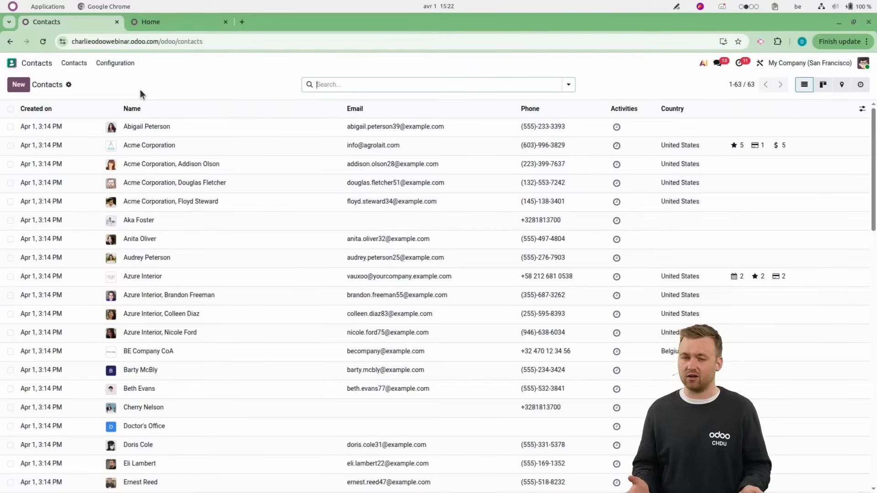
Group the contacts by company and look inside the None and Acme Corporation groups.
{"action": "left_click", "coordinate": [568, 84]}
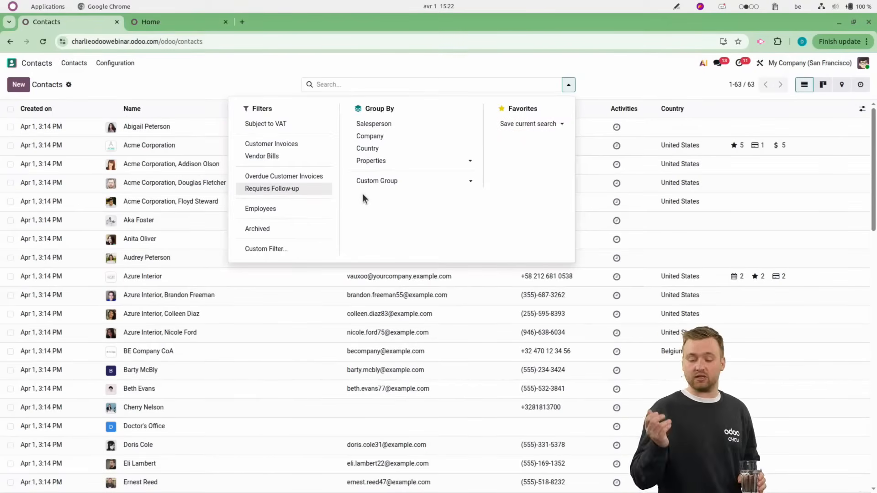
{"action": "left_click", "coordinate": [370, 136]}
{"action": "left_click", "coordinate": [214, 84]}
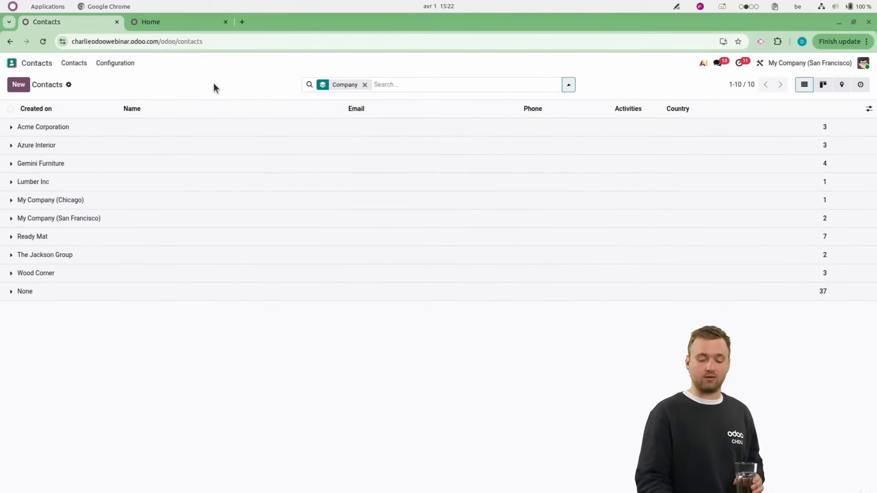
{"action": "left_click", "coordinate": [80, 298]}
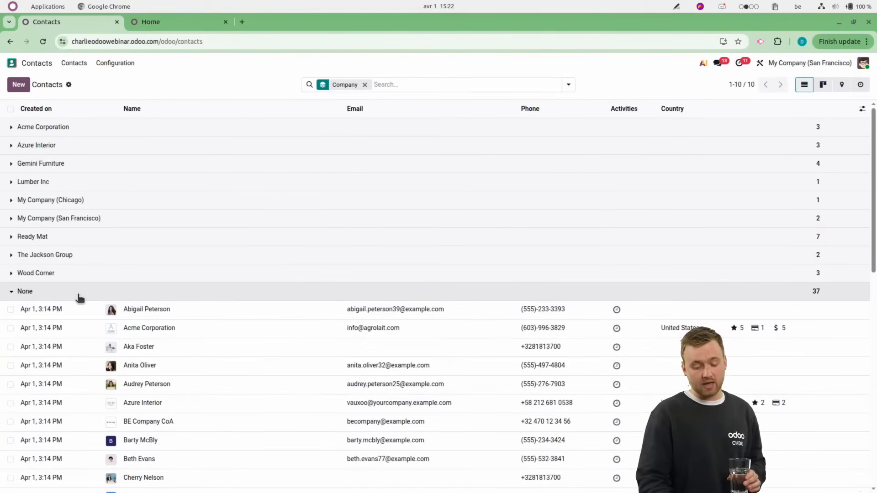
{"action": "left_click", "coordinate": [68, 291]}
{"action": "left_click", "coordinate": [59, 131]}
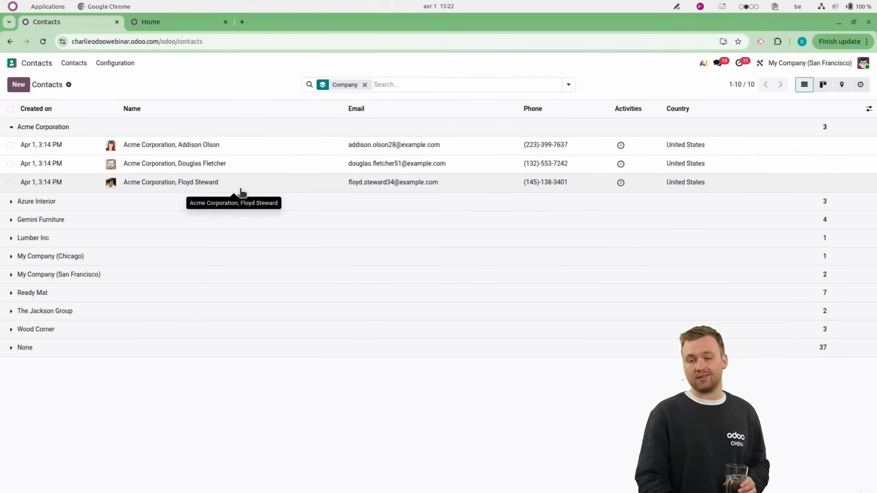
Try a custom filter for contacts whose Company is not set, and remove it from the search.
{"action": "left_click", "coordinate": [568, 86]}
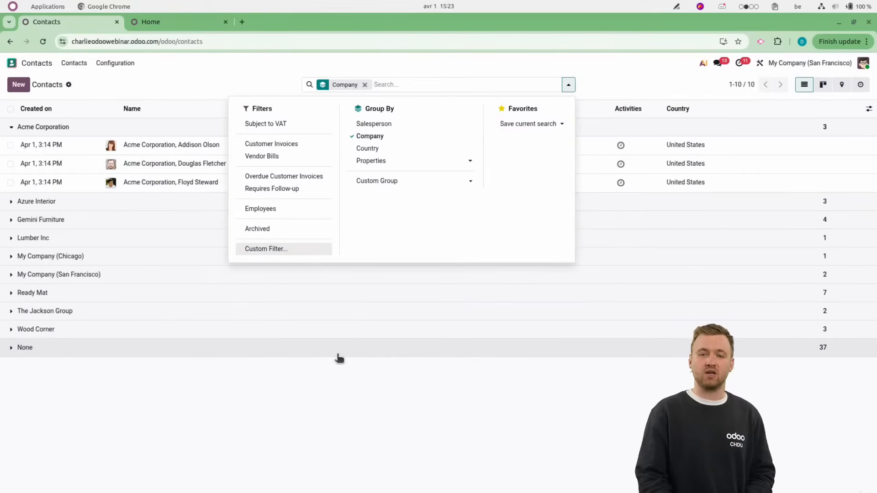
{"action": "left_click", "coordinate": [253, 250]}
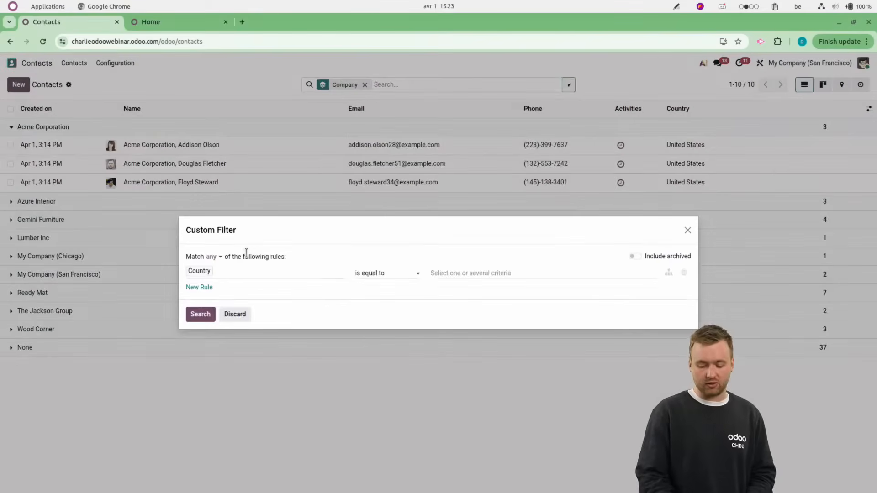
{"action": "left_click", "coordinate": [227, 278]}
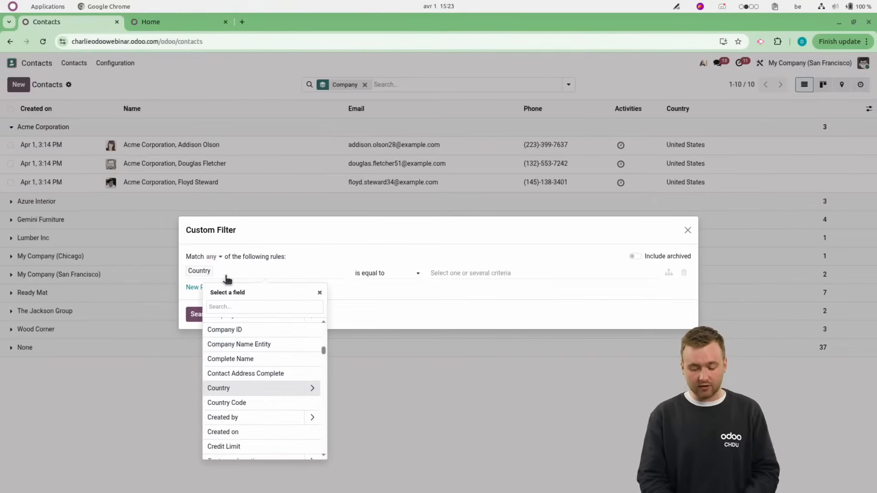
{"action": "type", "text": "company"}
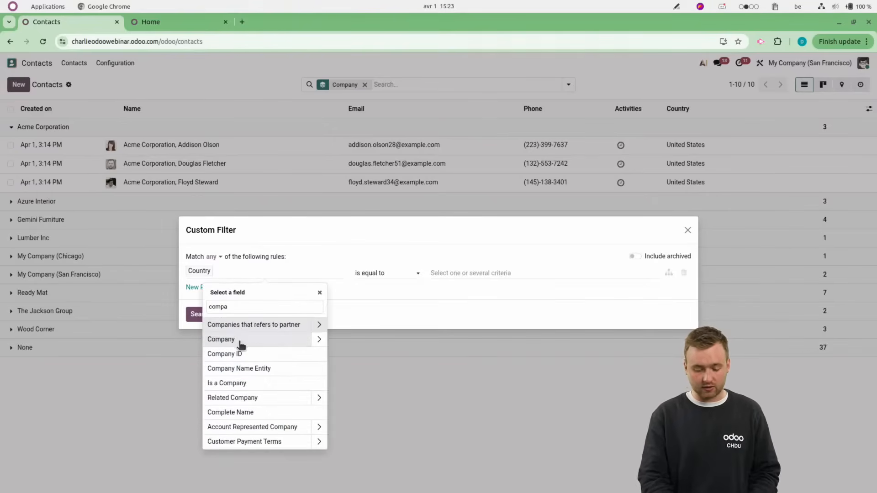
{"action": "left_click", "coordinate": [239, 345]}
{"action": "left_click", "coordinate": [374, 273]}
{"action": "left_click", "coordinate": [372, 339]}
{"action": "left_click", "coordinate": [208, 316]}
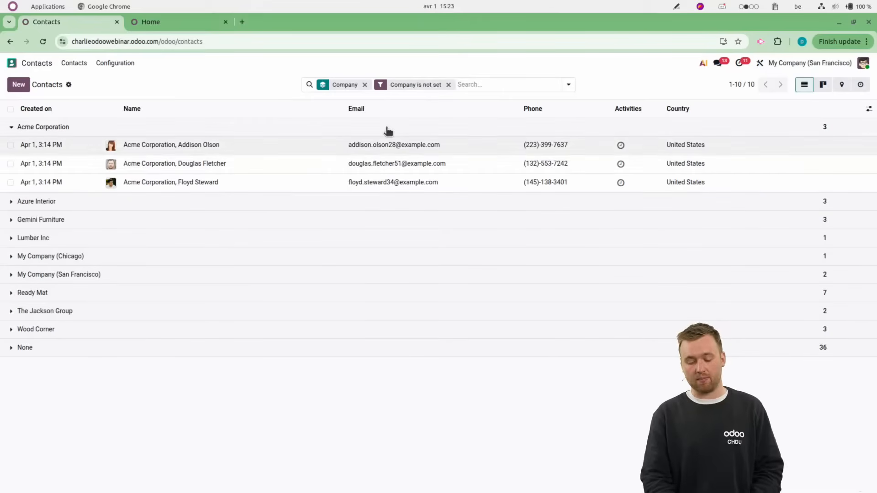
{"action": "left_click", "coordinate": [449, 85]}
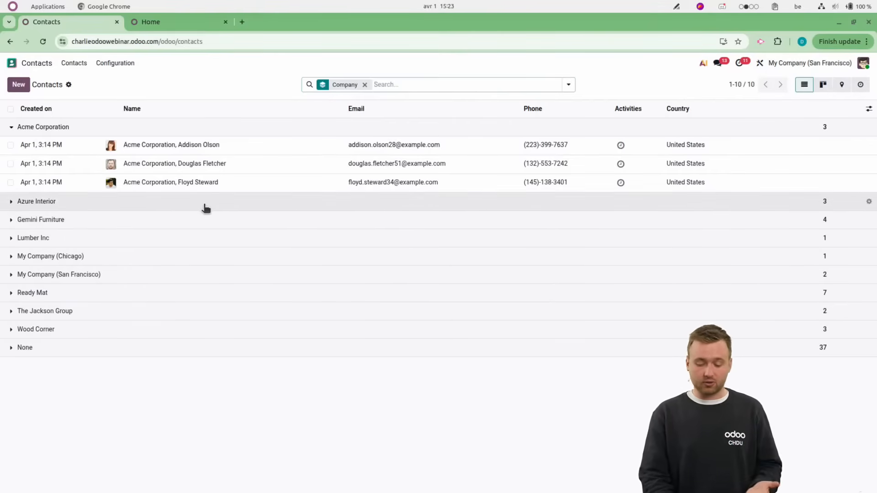
Save the current grouped search as a favorite named Companies.
{"action": "left_click", "coordinate": [568, 85]}
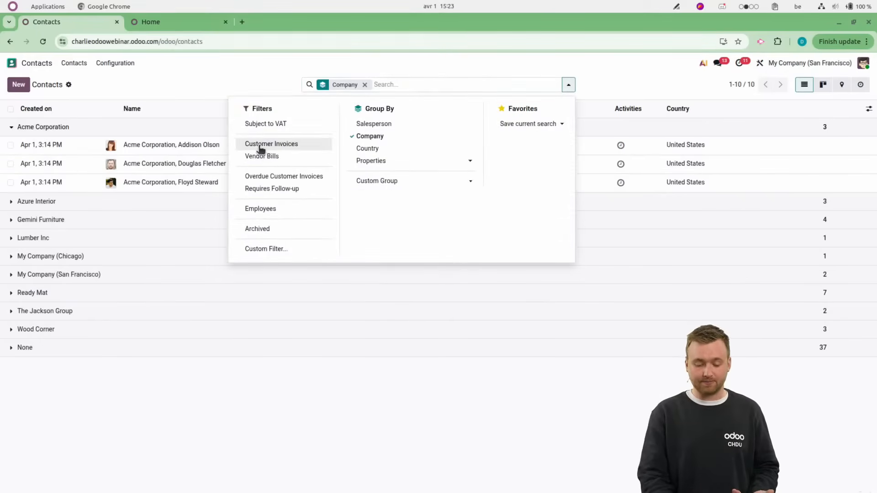
{"action": "left_click", "coordinate": [531, 127]}
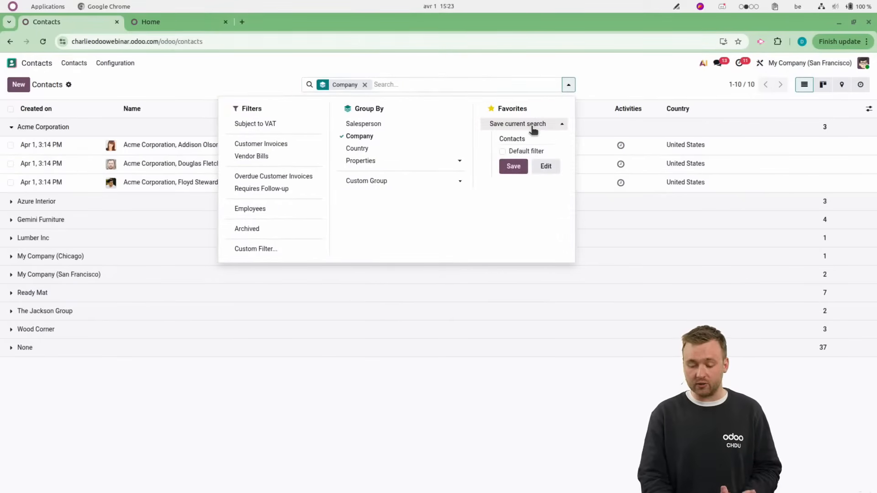
{"action": "left_click_drag", "start_coordinate": [505, 137], "coordinate": [466, 138]}
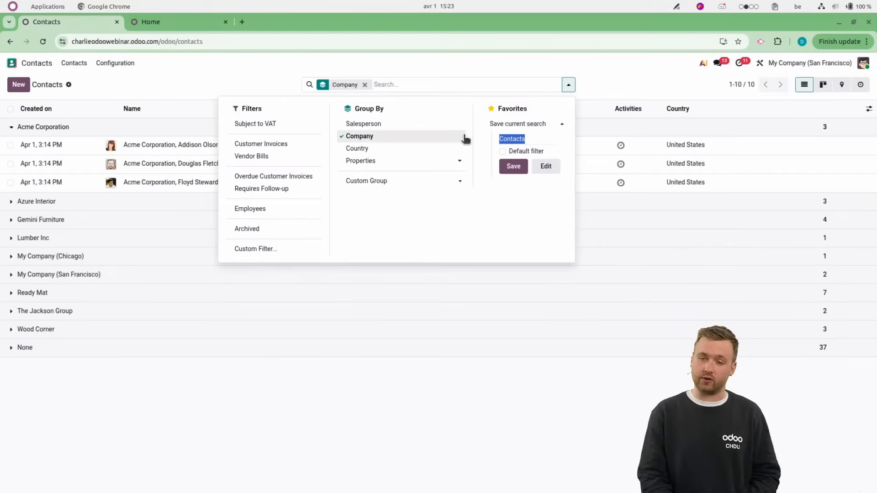
{"action": "type", "text": "Companies"}
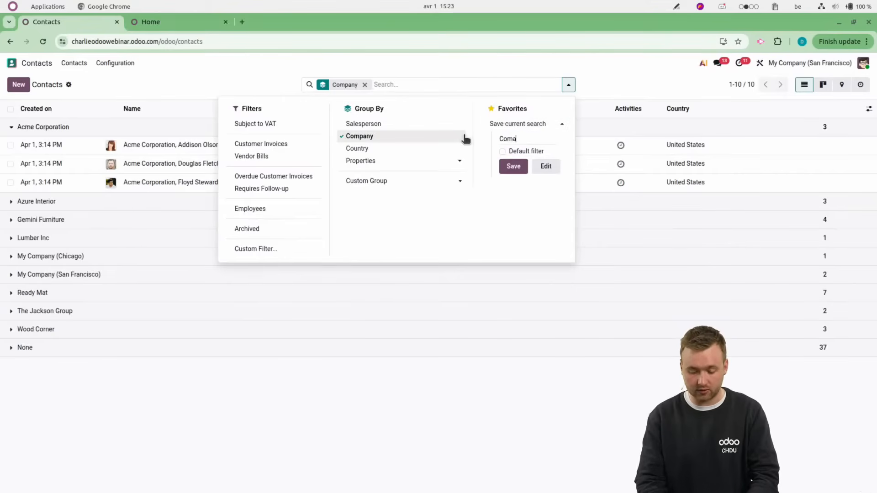
{"action": "left_click", "coordinate": [504, 166]}
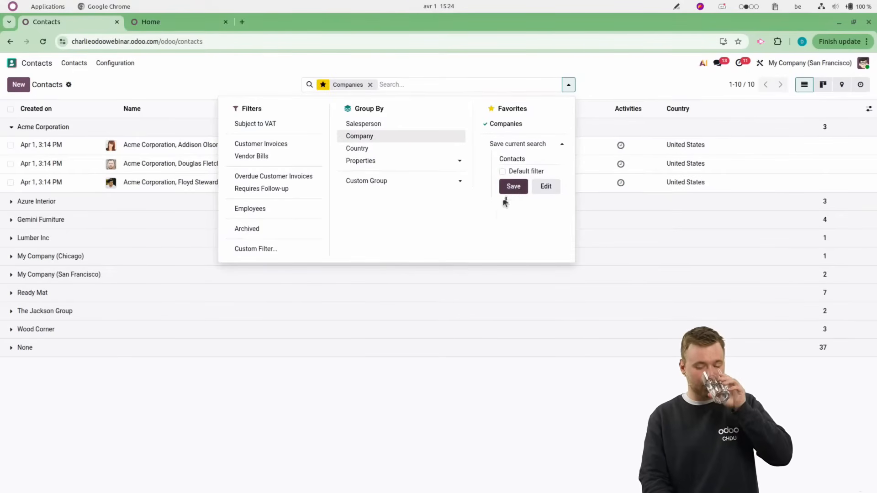
{"action": "left_click", "coordinate": [406, 404]}
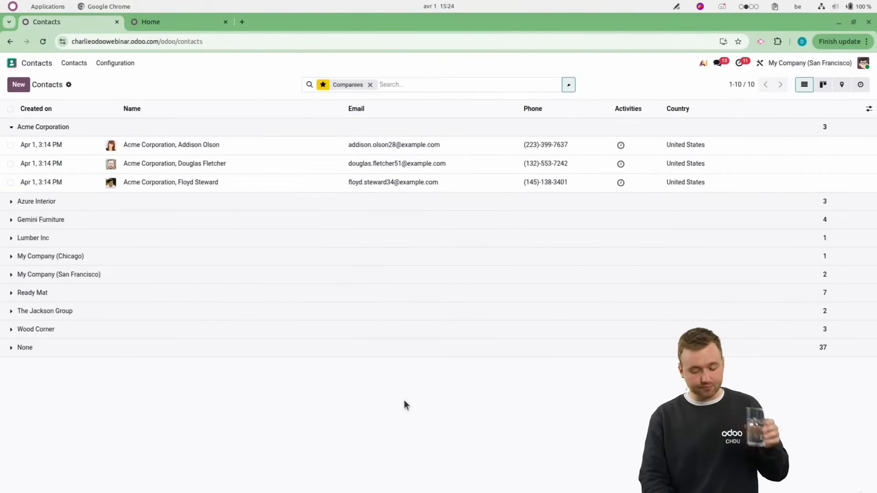
Reopen the contacts list with the saved Companies favorite applied, and clear it from the search.
{"action": "left_click", "coordinate": [19, 66]}
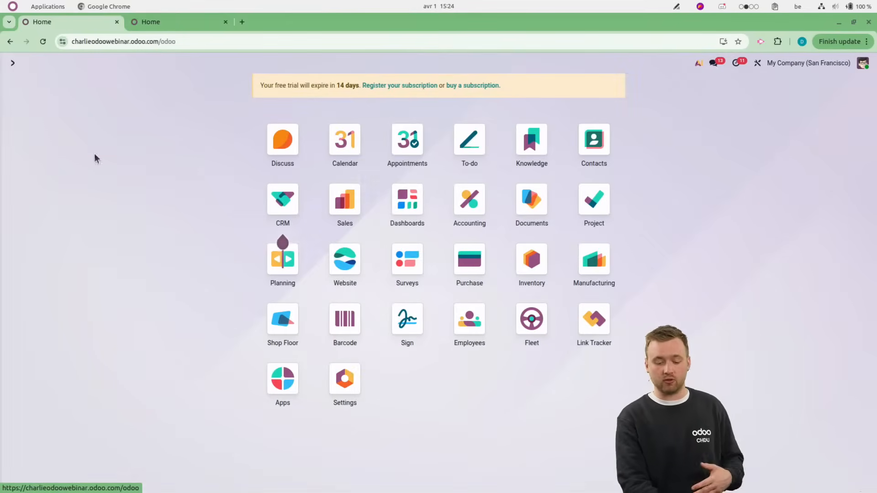
{"action": "left_click", "coordinate": [594, 160]}
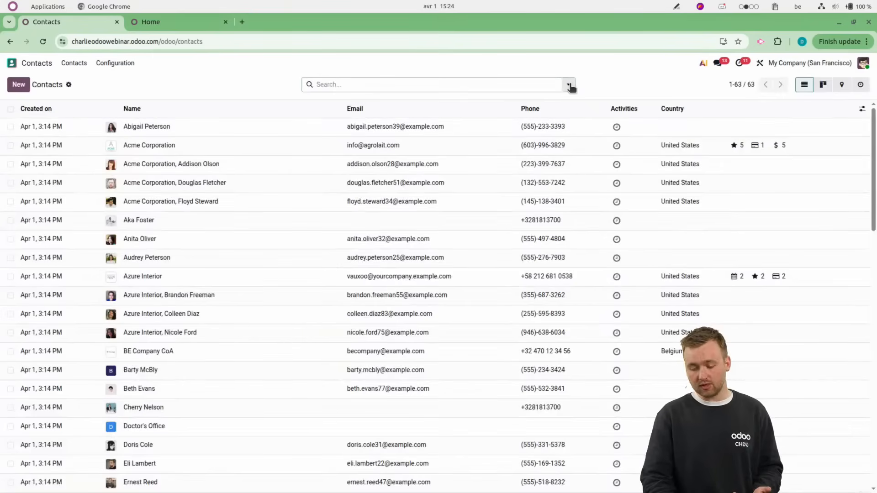
{"action": "left_click", "coordinate": [568, 85]}
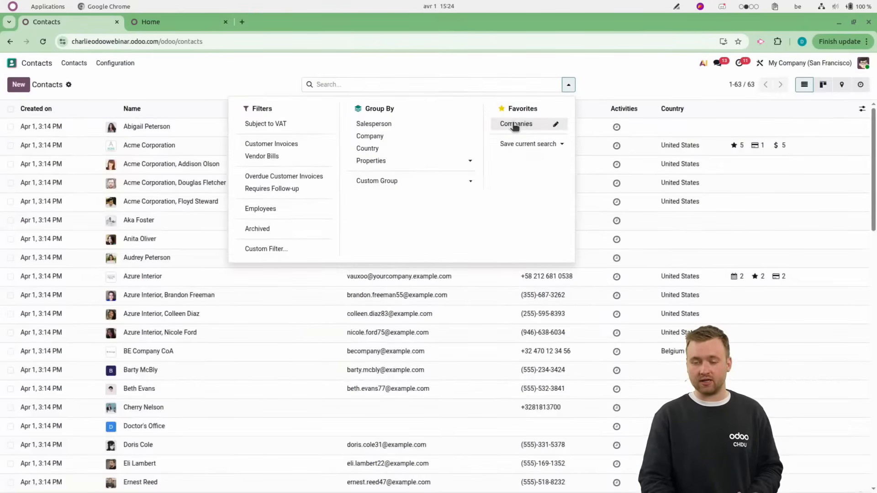
{"action": "left_click", "coordinate": [517, 122]}
{"action": "left_click", "coordinate": [178, 368]}
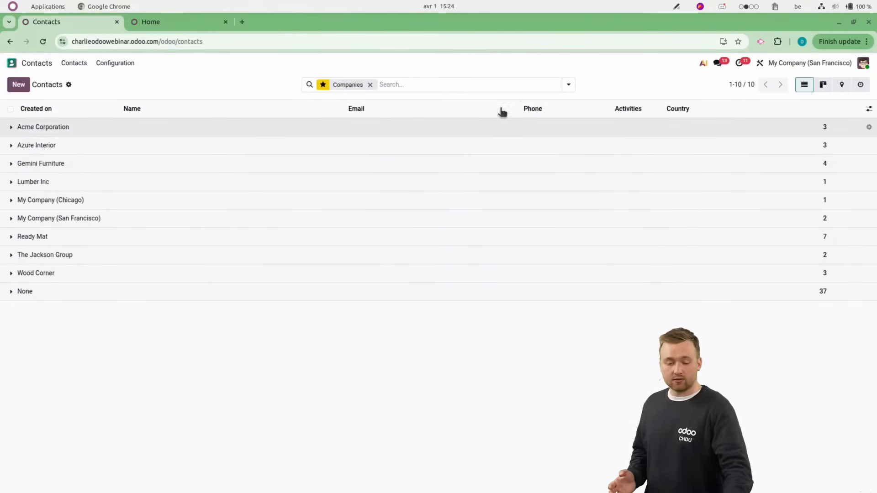
{"action": "left_click", "coordinate": [369, 85]}
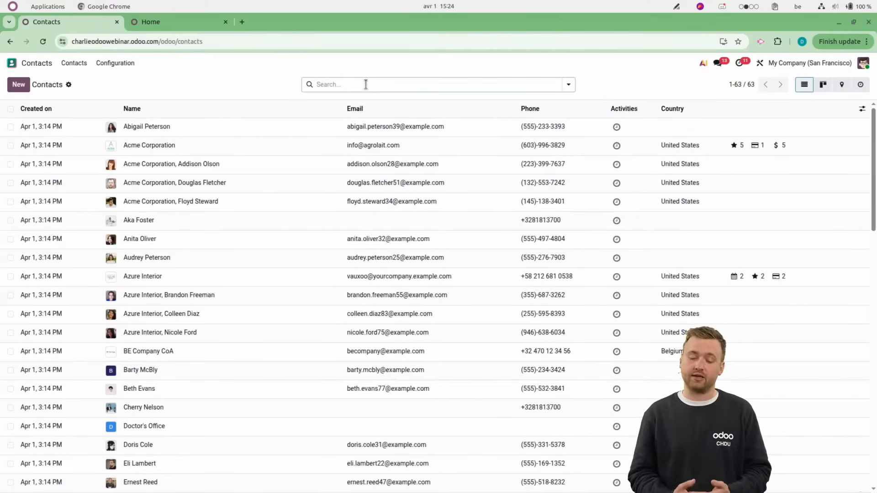
View the import page for contact records, return to the contacts list, and try selecting and deselecting all contacts.
{"action": "left_click", "coordinate": [69, 86]}
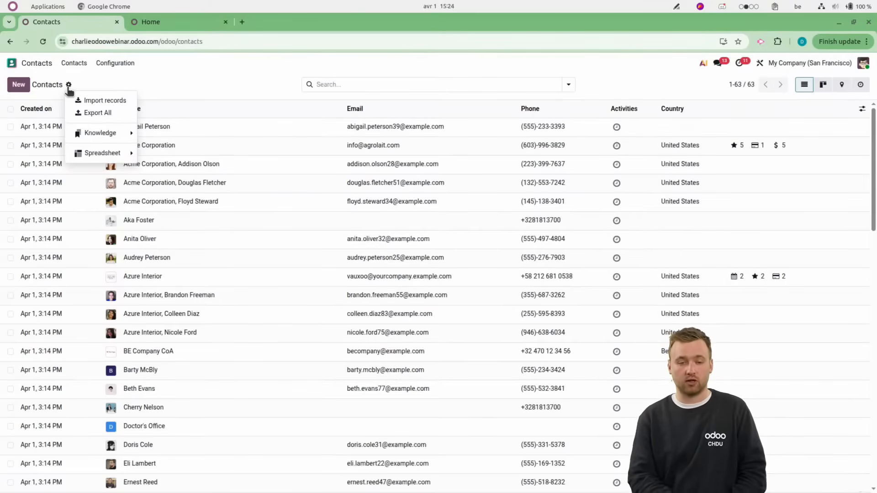
{"action": "left_click", "coordinate": [98, 103]}
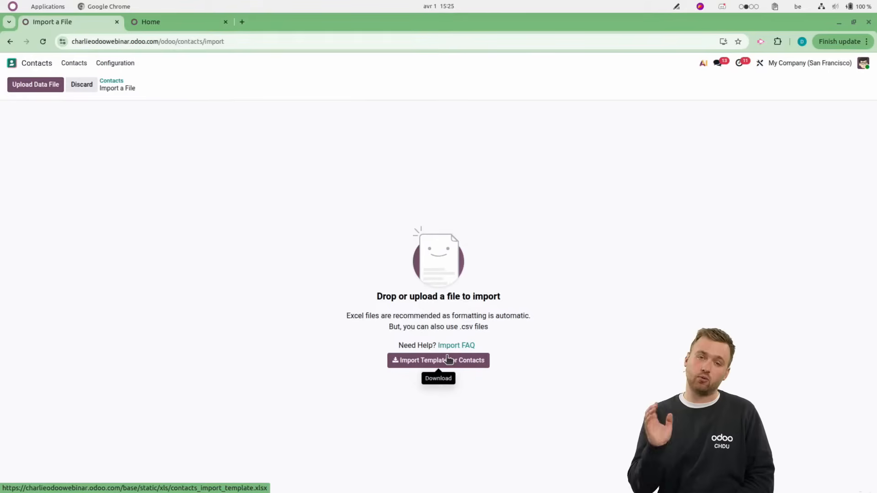
{"action": "left_click", "coordinate": [115, 82]}
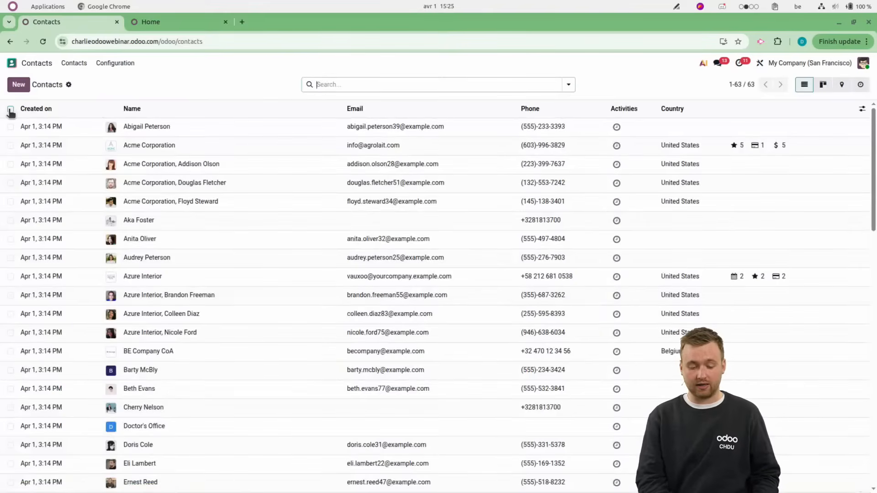
{"action": "left_click", "coordinate": [10, 109]}
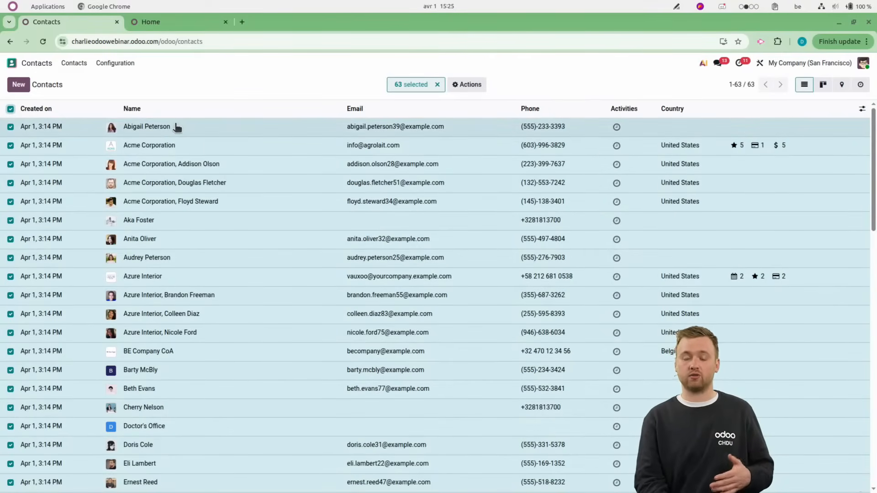
{"action": "left_click", "coordinate": [10, 110]}
Apply the Companies favorite, select all contacts in the None group, and check inside the Acme Corporation group.
{"action": "left_click", "coordinate": [568, 84]}
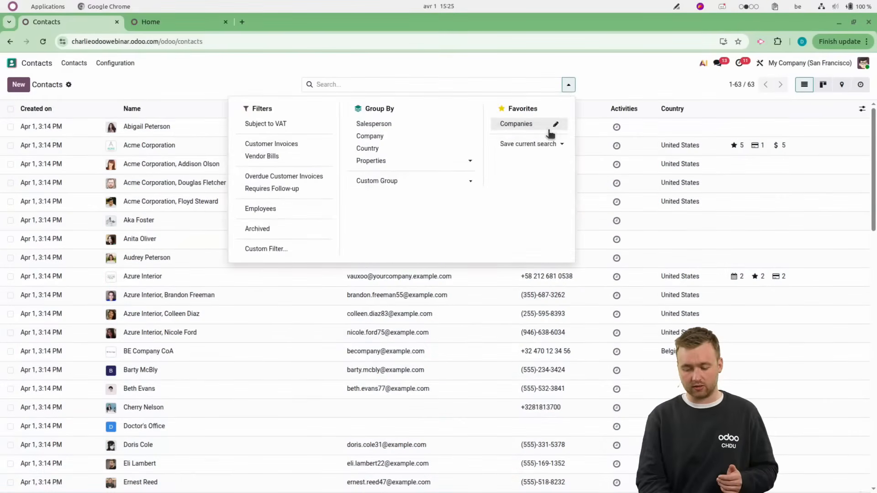
{"action": "left_click", "coordinate": [530, 124]}
{"action": "left_click", "coordinate": [201, 83]}
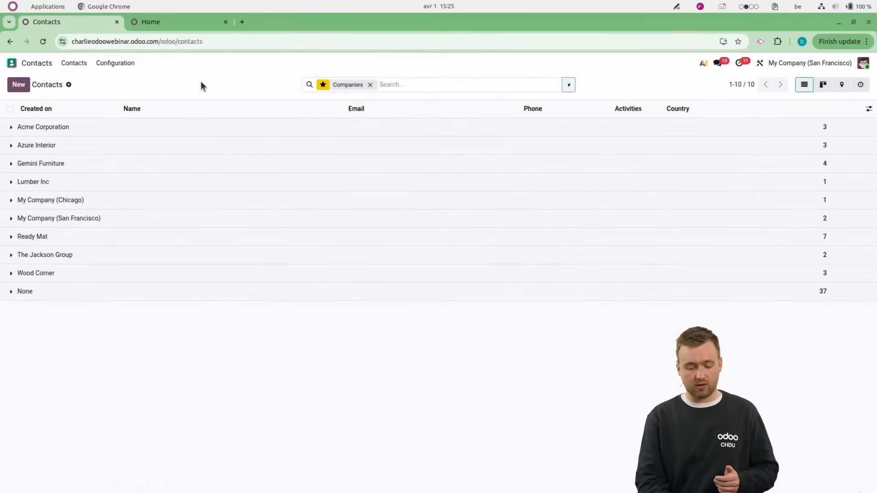
{"action": "left_click", "coordinate": [45, 291]}
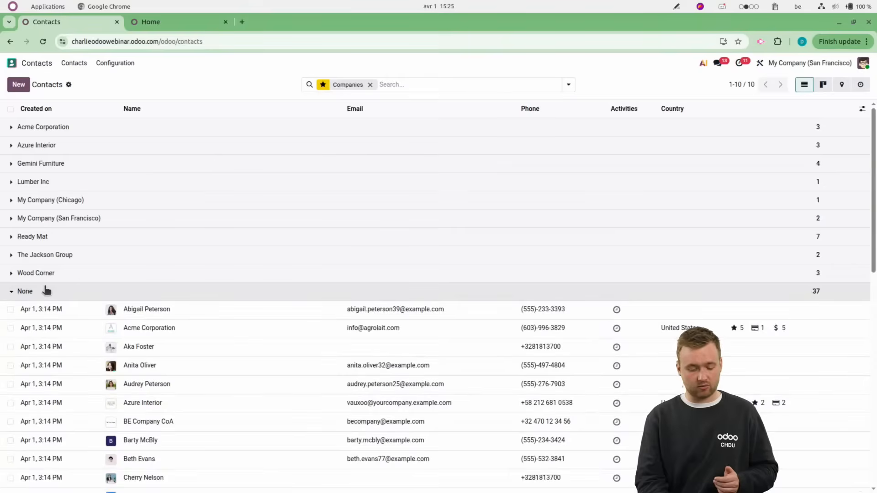
{"action": "left_click", "coordinate": [10, 109]}
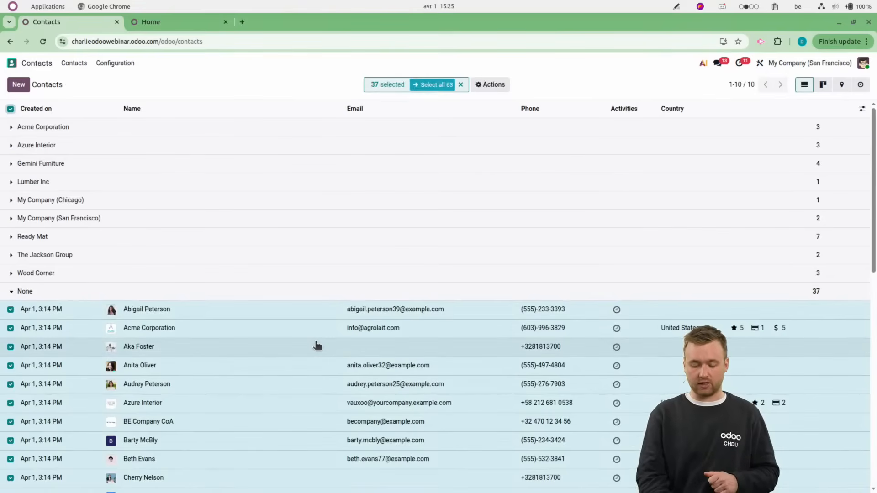
{"action": "scroll", "coordinate": [316, 345], "scroll_direction": "down", "scroll_amount": 5}
{"action": "scroll", "coordinate": [315, 345], "scroll_direction": "up", "scroll_amount": 5}
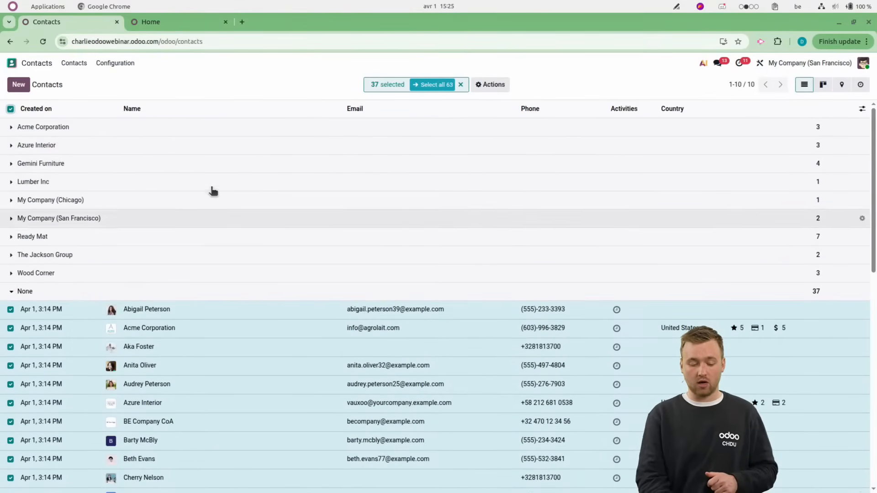
{"action": "left_click", "coordinate": [186, 132]}
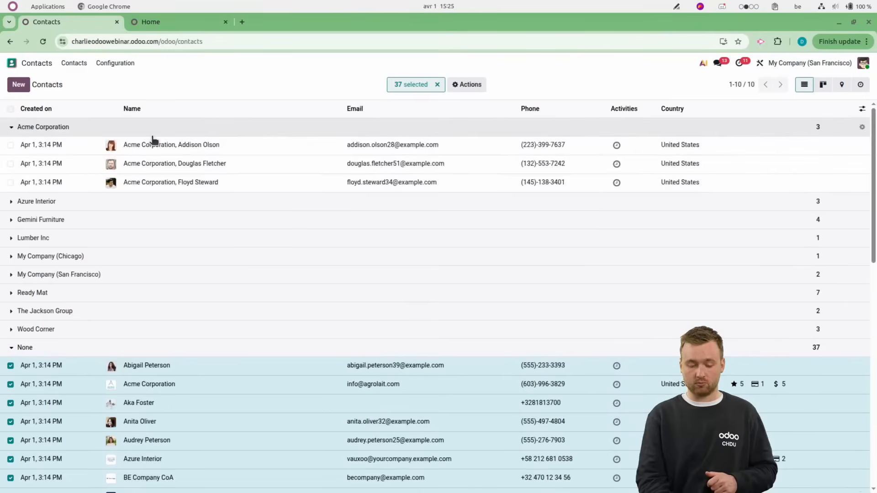
{"action": "left_click", "coordinate": [131, 127]}
View the bulk actions available for the selected contacts, and clear both the selection and the Companies favorite.
{"action": "left_click", "coordinate": [489, 85]}
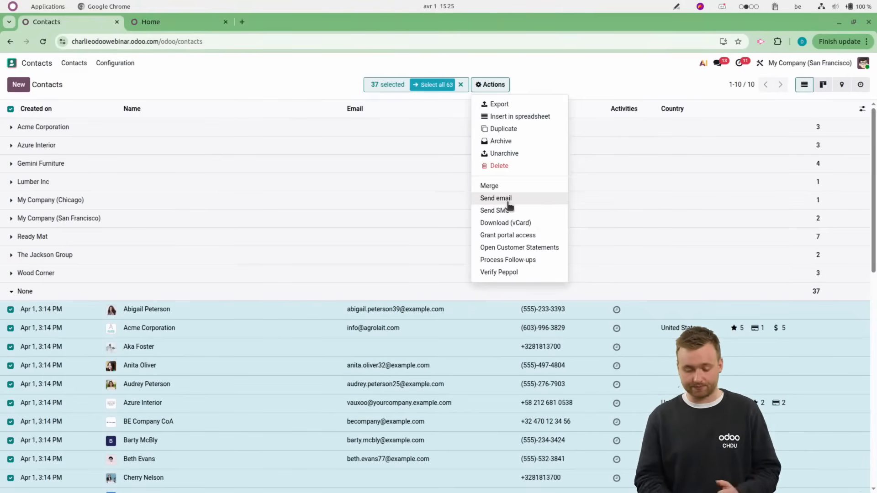
{"action": "left_click", "coordinate": [460, 84]}
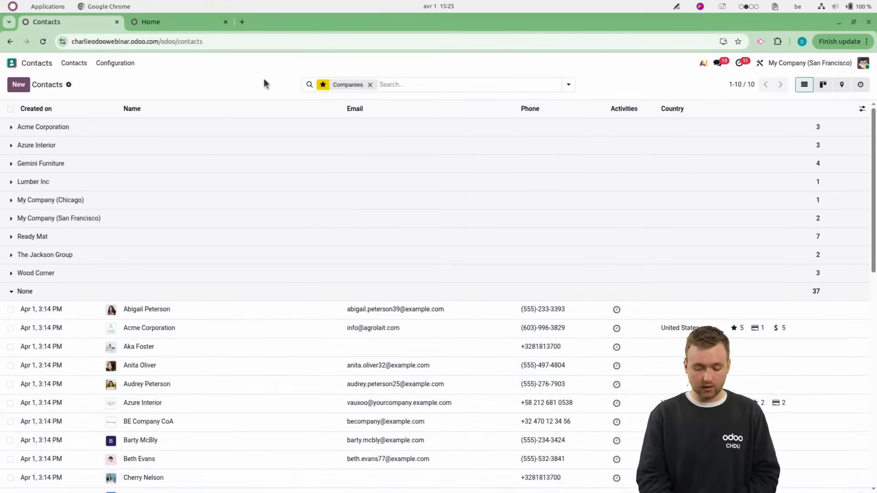
{"action": "left_click", "coordinate": [370, 84]}
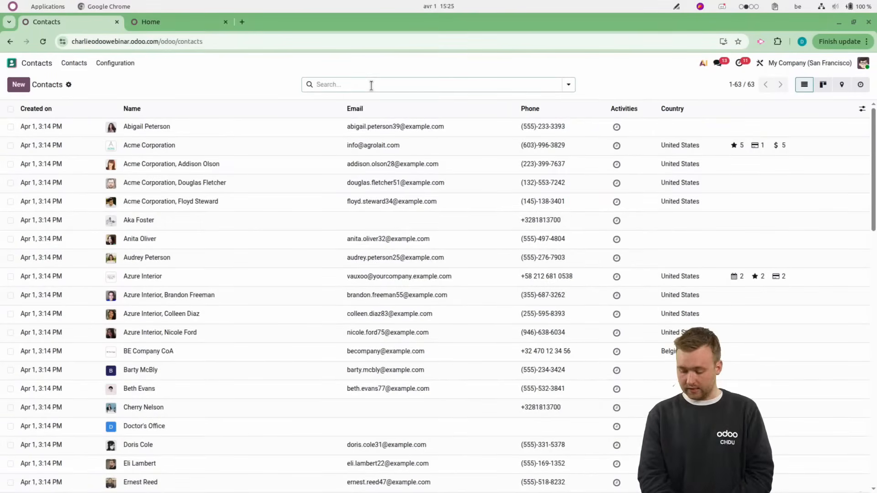
Search all apps for "produ", open the Sales products, and display them as a list.
{"action": "left_click", "coordinate": [12, 63]}
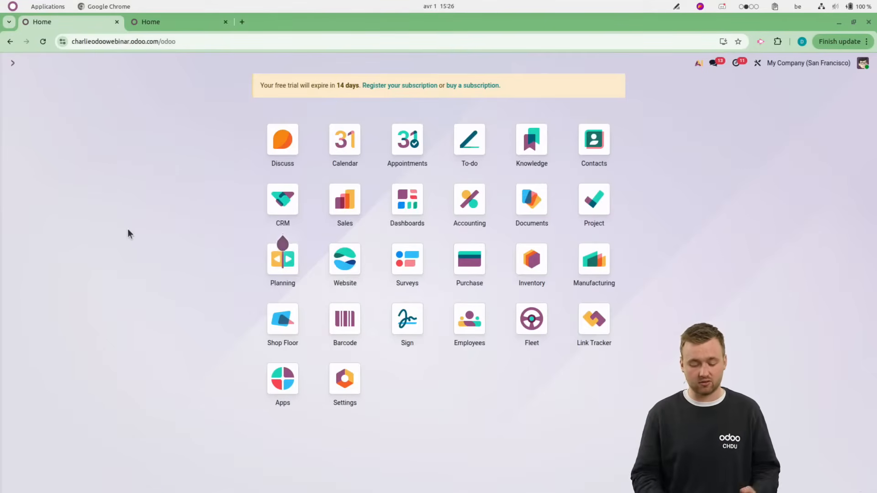
{"action": "type", "text": "produ"}
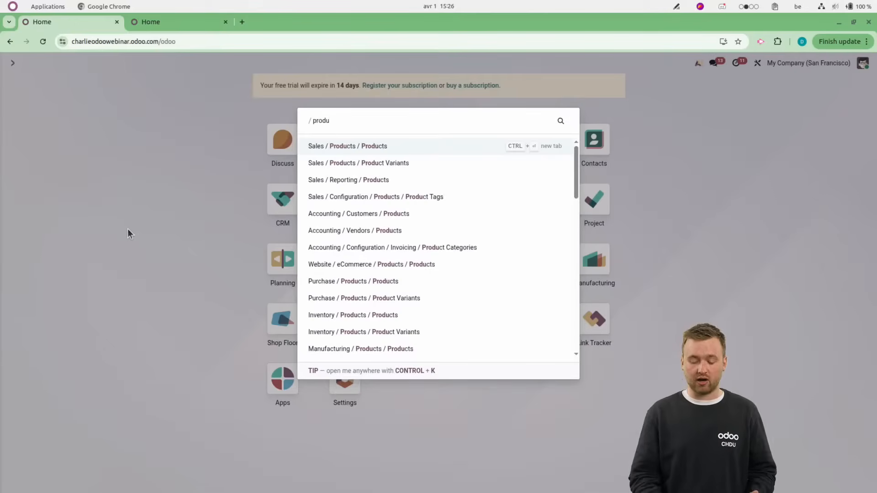
{"action": "key", "text": "Return"}
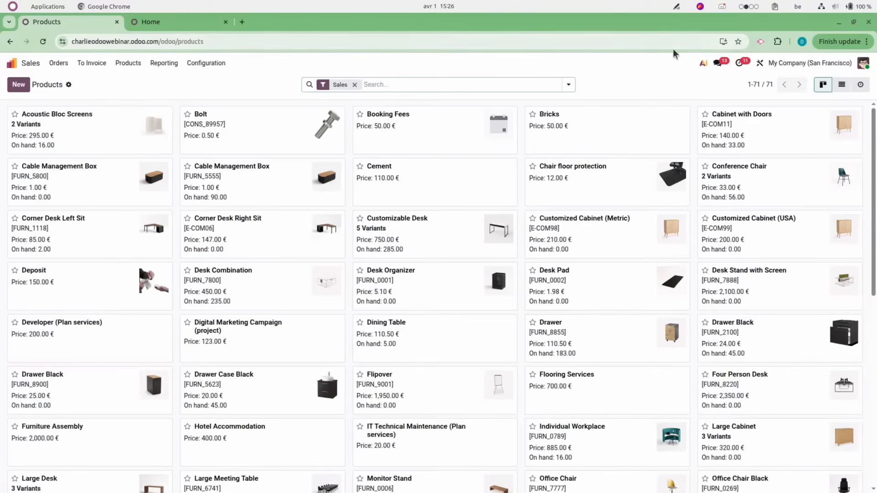
{"action": "left_click", "coordinate": [843, 84]}
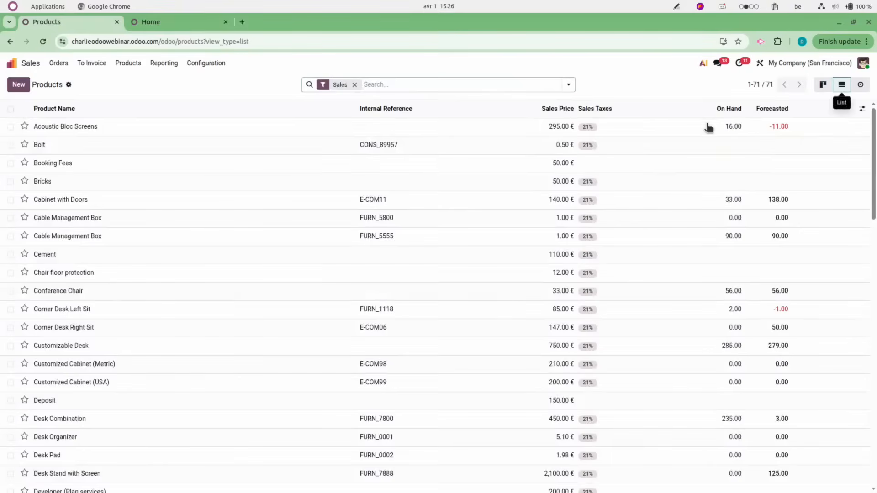
Try the Goods filter on the products list and remove it, keeping the Sales filter.
{"action": "left_click", "coordinate": [569, 85]}
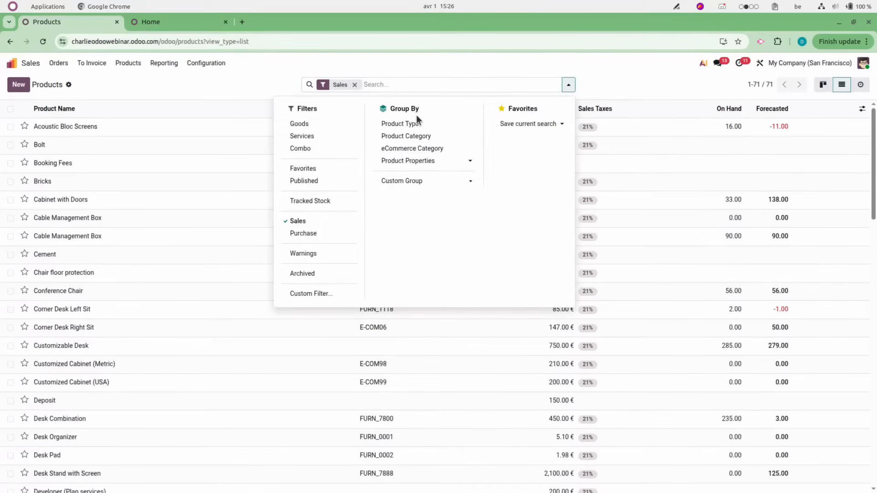
{"action": "left_click", "coordinate": [320, 128]}
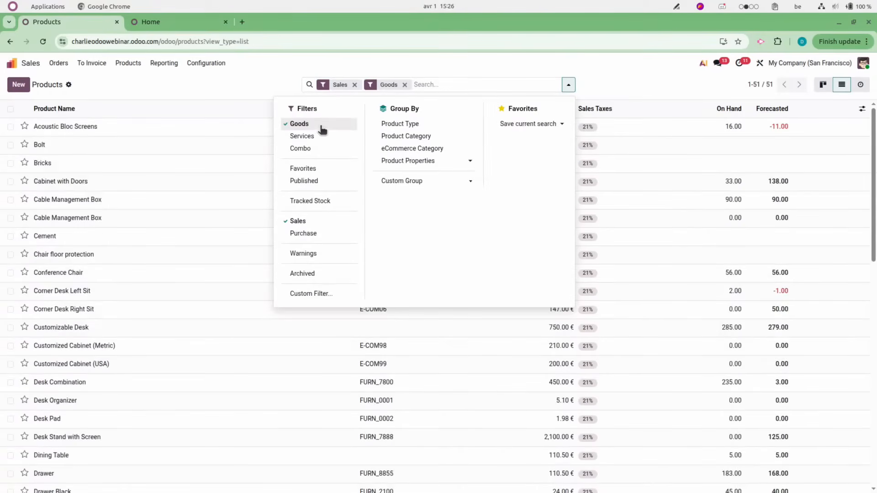
{"action": "left_click", "coordinate": [321, 125]}
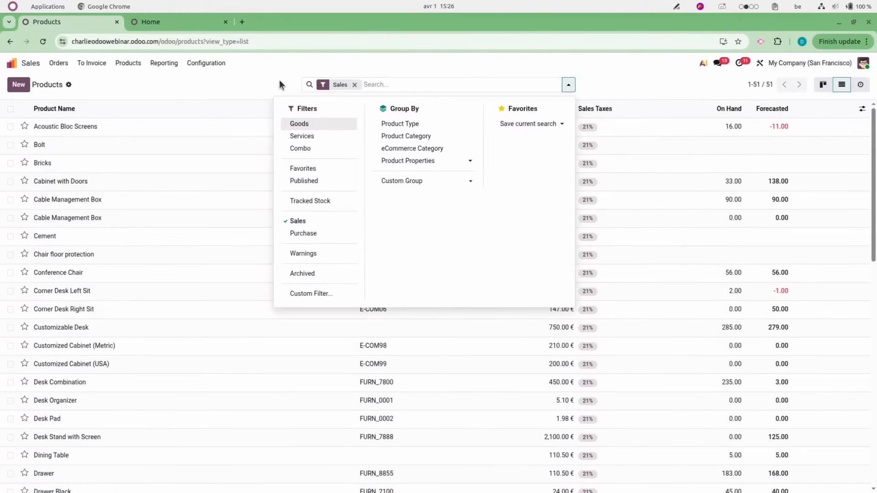
{"action": "left_click", "coordinate": [279, 81]}
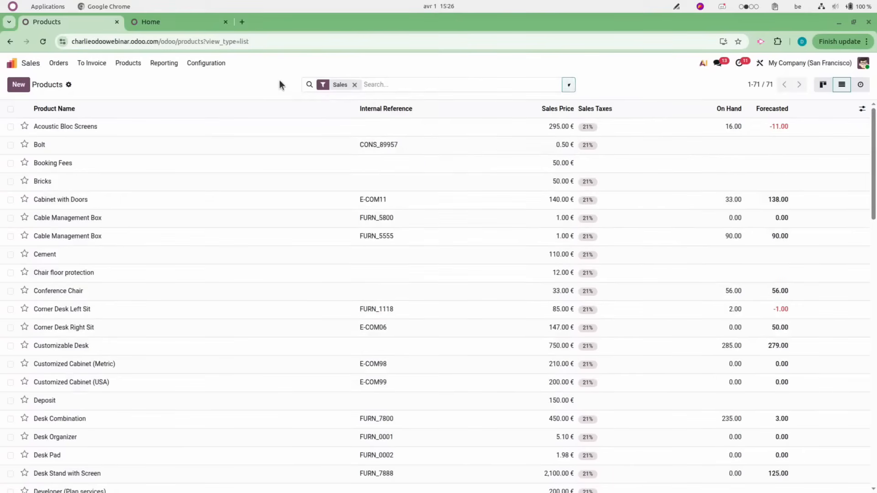
Open the Acoustic Bloc Screens product, try clearing its Tracking value, and discard the change.
{"action": "left_click", "coordinate": [177, 127]}
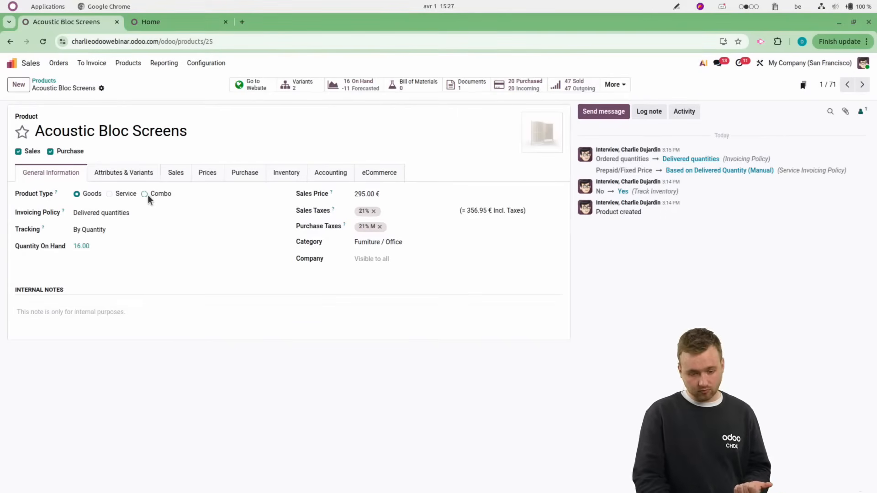
{"action": "left_click", "coordinate": [112, 233]}
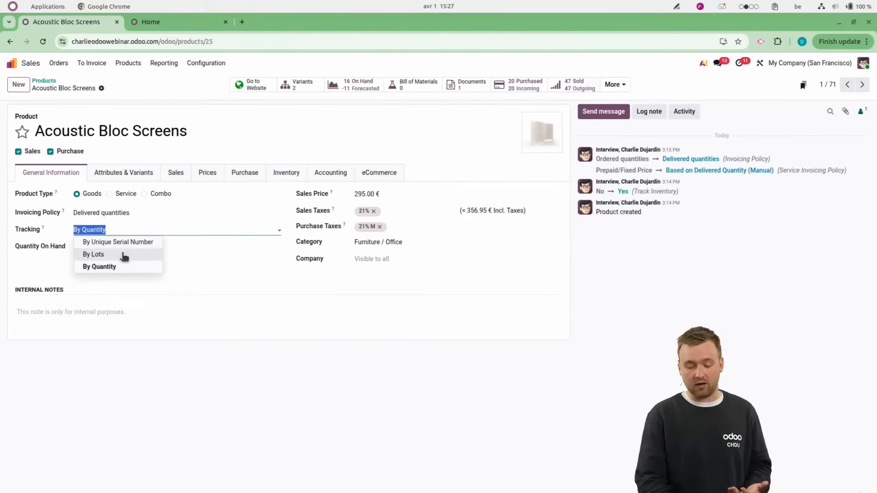
{"action": "key", "text": "BackSpace"}
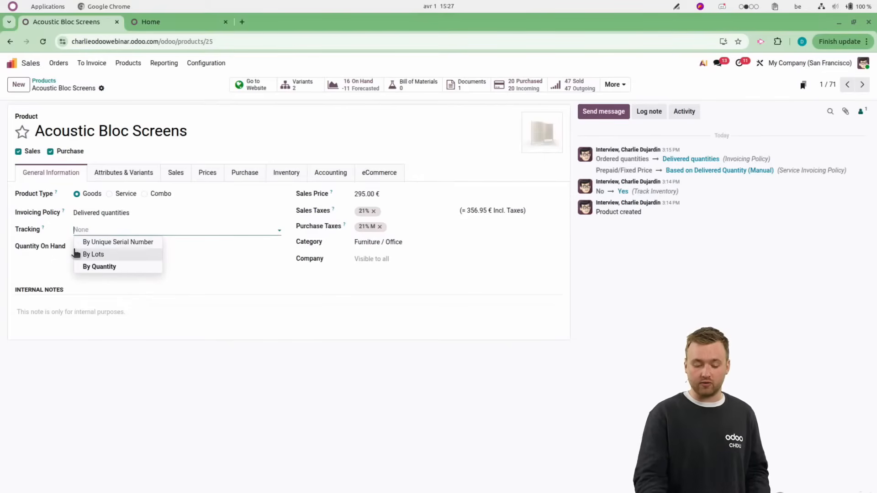
{"action": "left_click", "coordinate": [42, 263]}
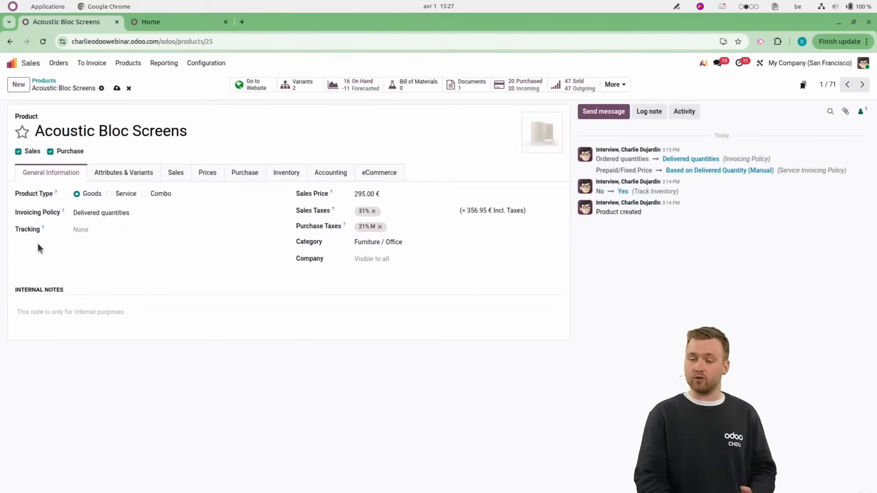
{"action": "left_click", "coordinate": [130, 88]}
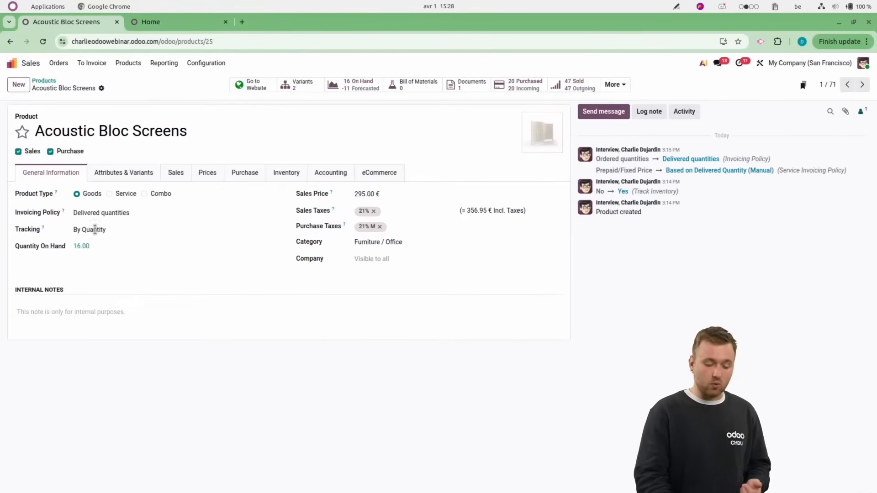
Review the attributes and variants, sales, purchase and eCommerce details of the Acoustic Bloc Screens product.
{"action": "left_click", "coordinate": [119, 177]}
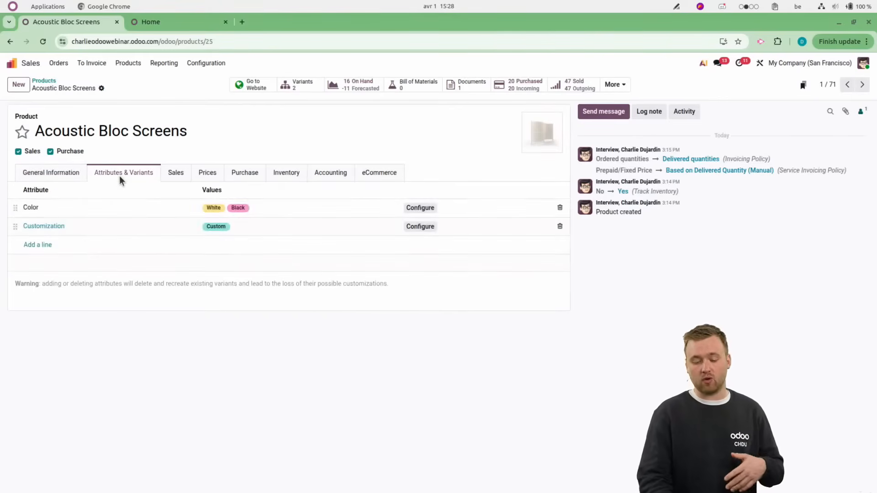
{"action": "left_click", "coordinate": [176, 176]}
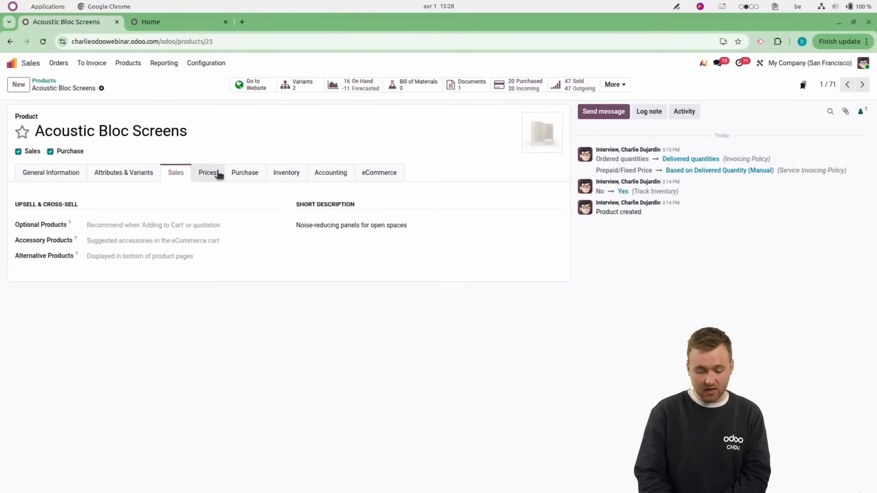
{"action": "left_click", "coordinate": [238, 174]}
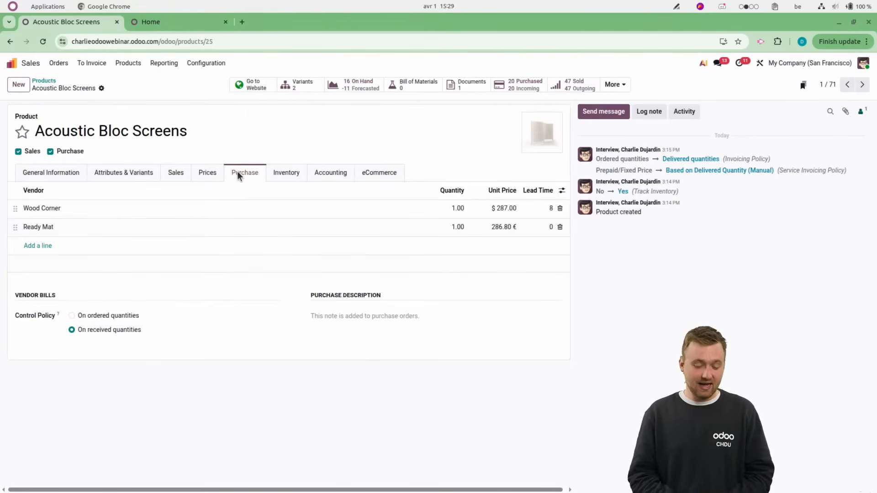
{"action": "left_click", "coordinate": [366, 172]}
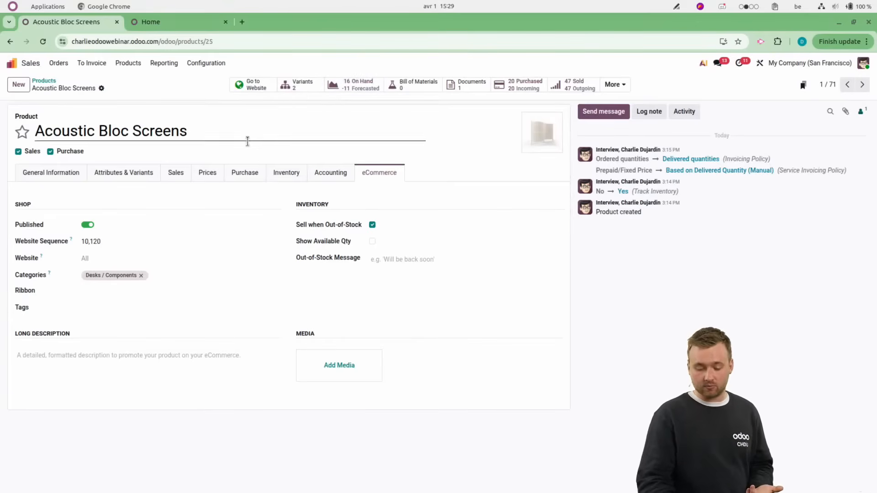
Examine the forecasted report for Acoustic Bloc Screens, including its stock graph and order lines, and return to the product.
{"action": "left_click", "coordinate": [360, 90]}
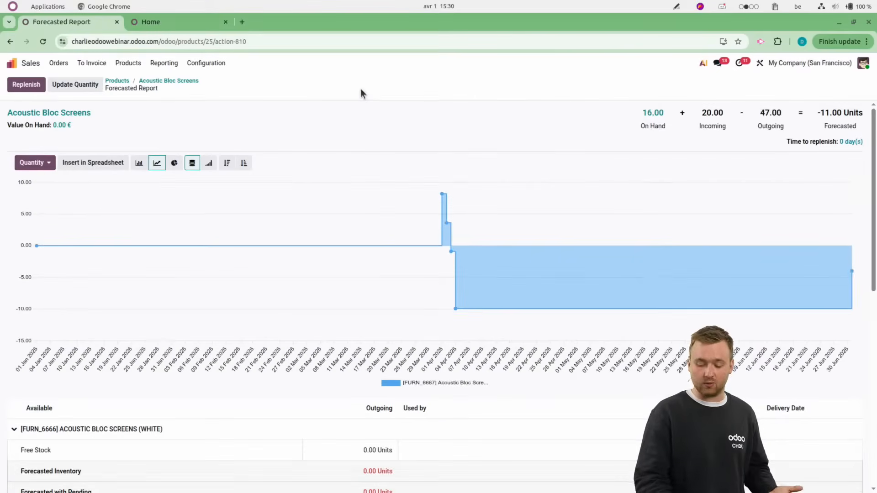
{"action": "scroll", "coordinate": [460, 292], "scroll_direction": "down", "scroll_amount": 5}
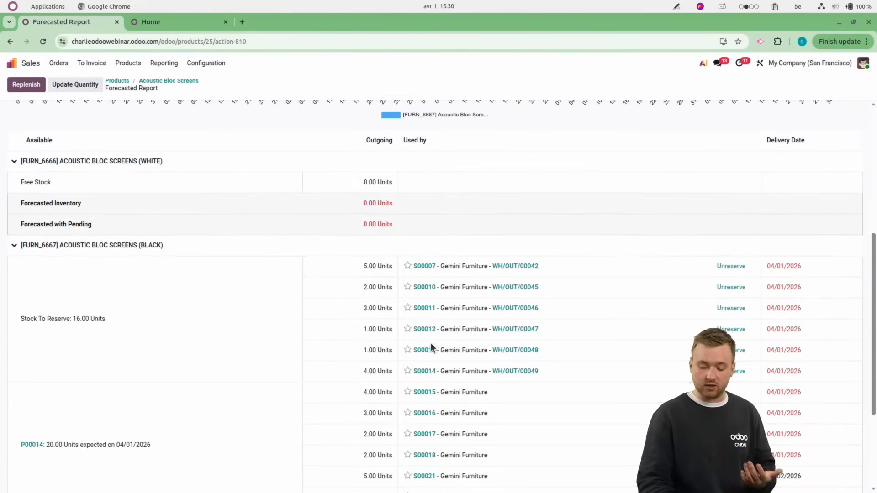
{"action": "scroll", "coordinate": [444, 376], "scroll_direction": "down", "scroll_amount": 3}
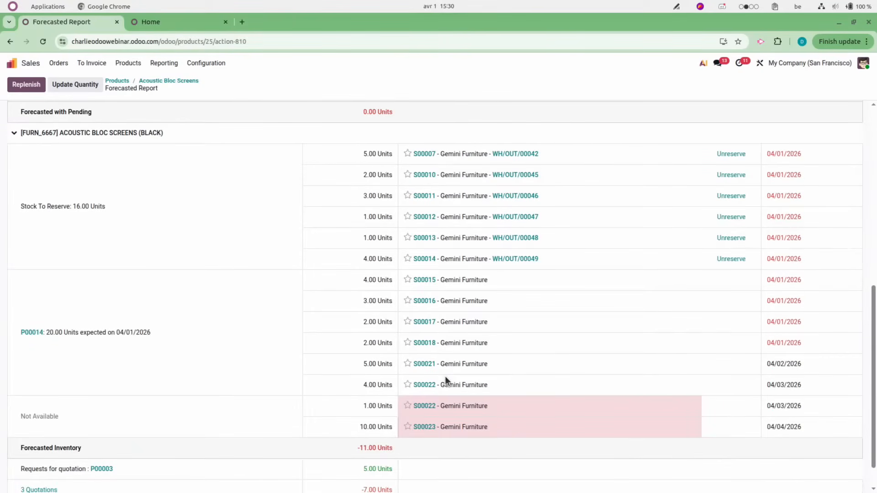
{"action": "scroll", "coordinate": [445, 377], "scroll_direction": "up", "scroll_amount": 7}
{"action": "scroll", "coordinate": [445, 377], "scroll_direction": "down", "scroll_amount": 5}
{"action": "scroll", "coordinate": [445, 376], "scroll_direction": "up", "scroll_amount": 5}
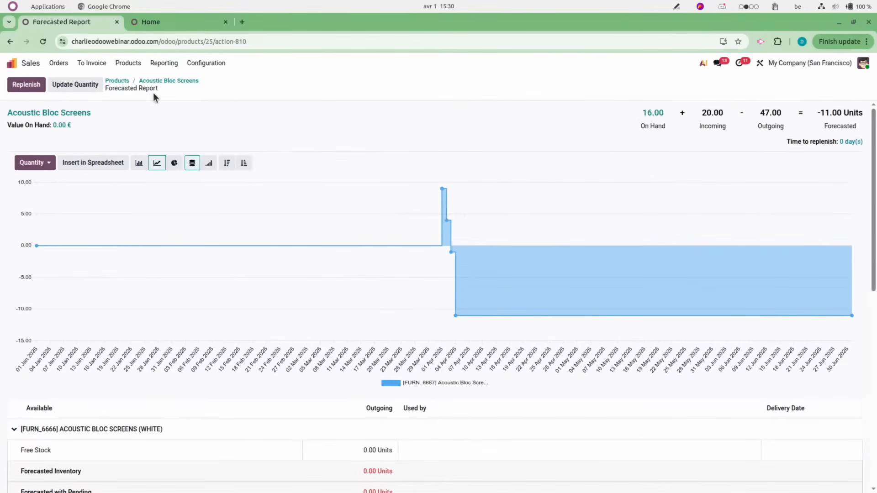
{"action": "left_click", "coordinate": [158, 80]}
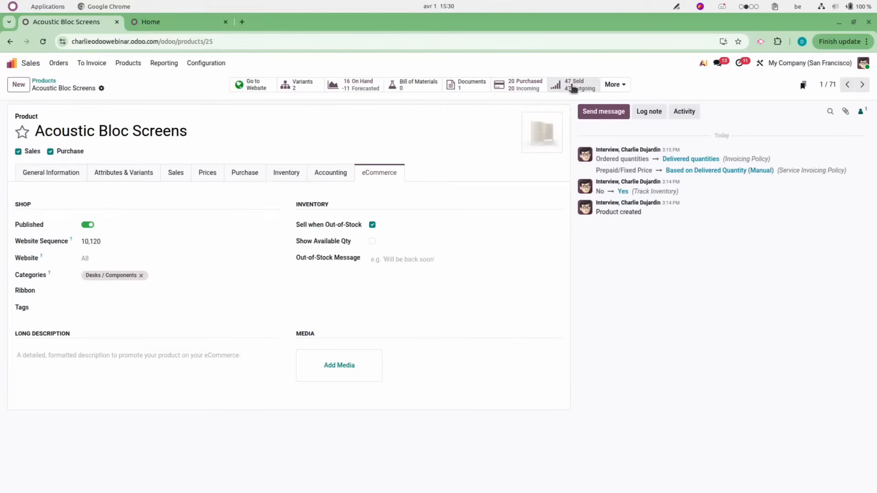
Review the additional record links and vendor list of Acoustic Bloc Screens, then the Wood Corner vendor's contact record and its extra links.
{"action": "left_click", "coordinate": [620, 88]}
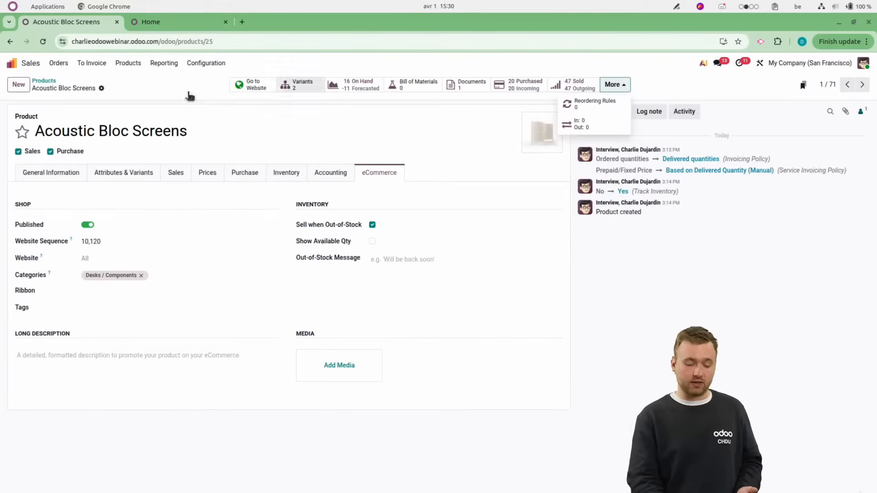
{"action": "left_click", "coordinate": [242, 174]}
{"action": "left_click", "coordinate": [242, 175]}
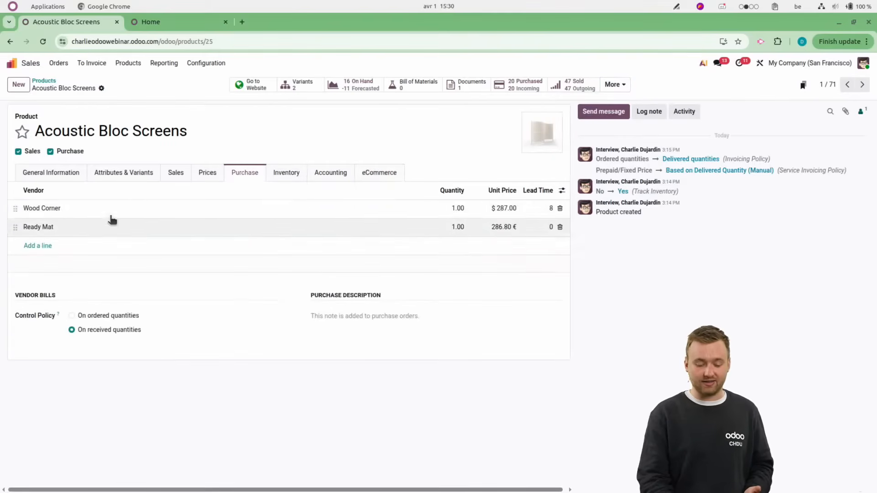
{"action": "left_click", "coordinate": [137, 206]}
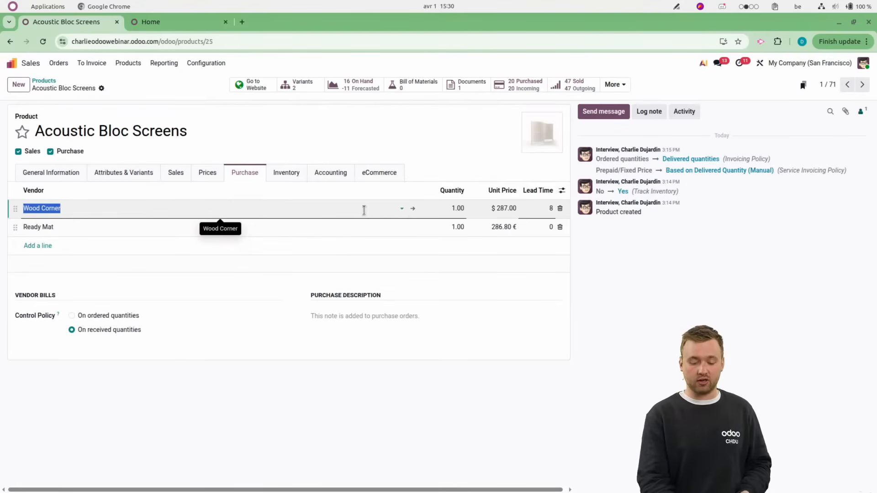
{"action": "left_click", "coordinate": [413, 209]}
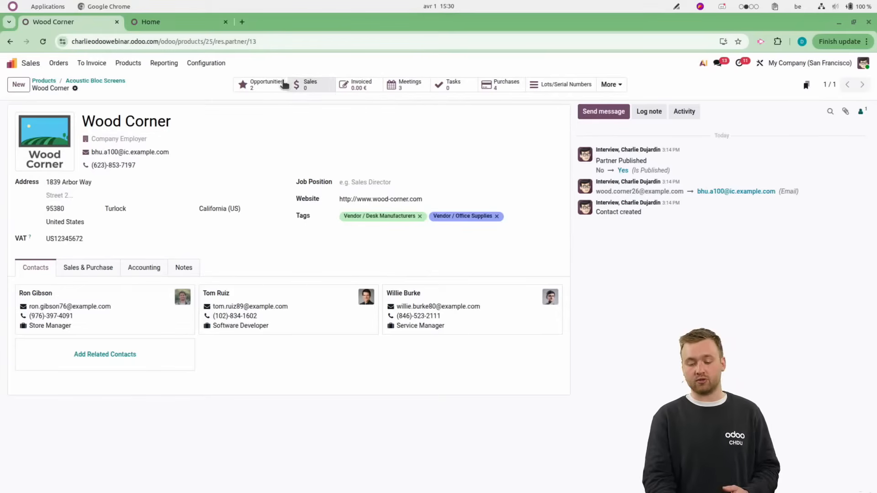
{"action": "left_click", "coordinate": [611, 87]}
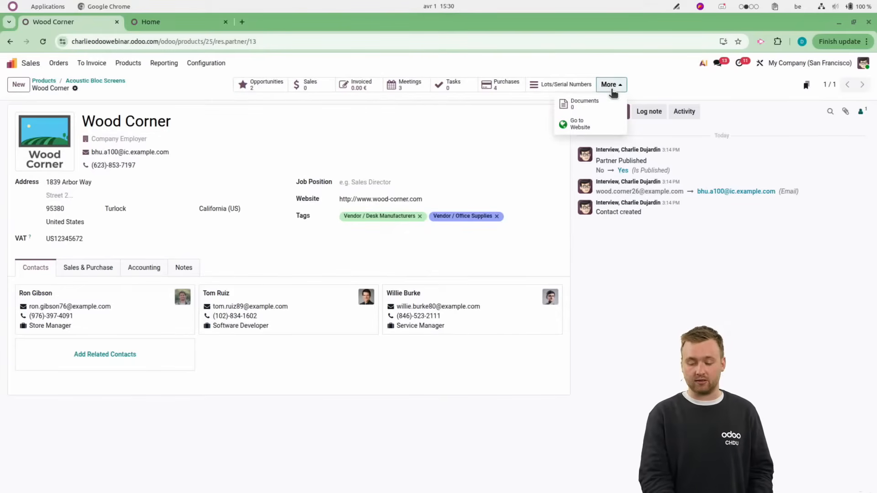
{"action": "left_click", "coordinate": [190, 97]}
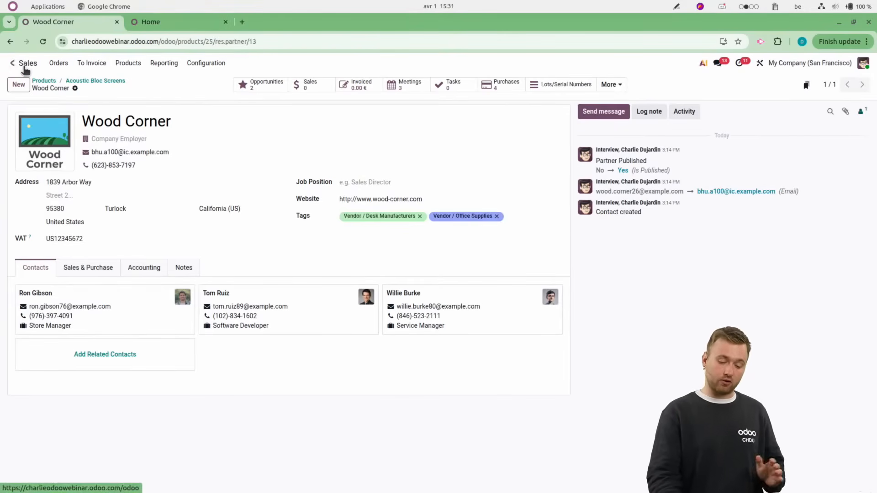
Return from the vendor record through the product to the products list and open the CRM pipeline.
{"action": "left_click", "coordinate": [94, 82]}
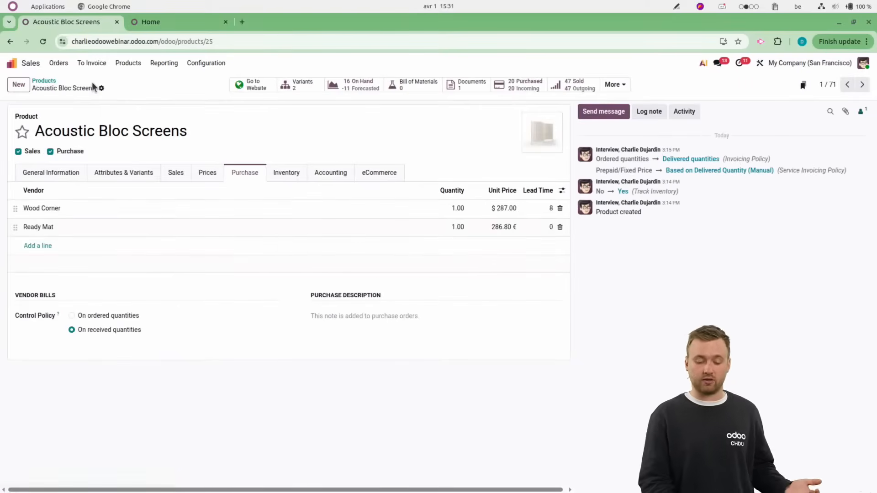
{"action": "left_click", "coordinate": [44, 81]}
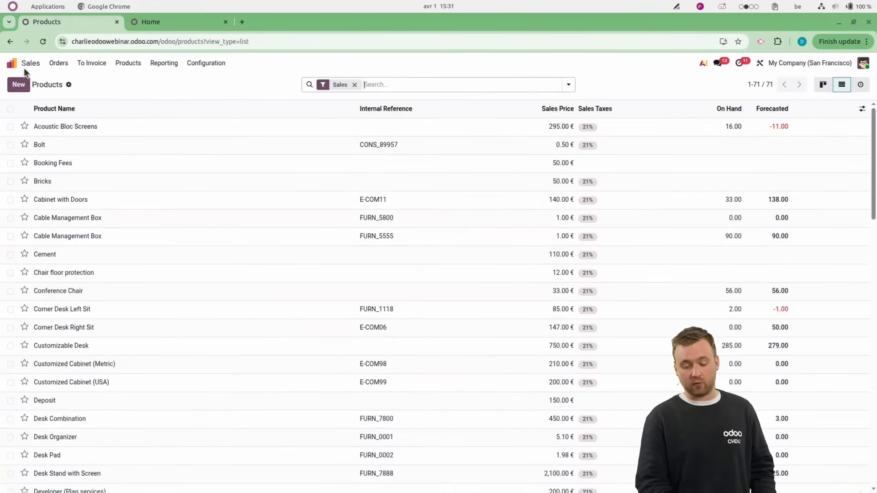
{"action": "left_click", "coordinate": [11, 63]}
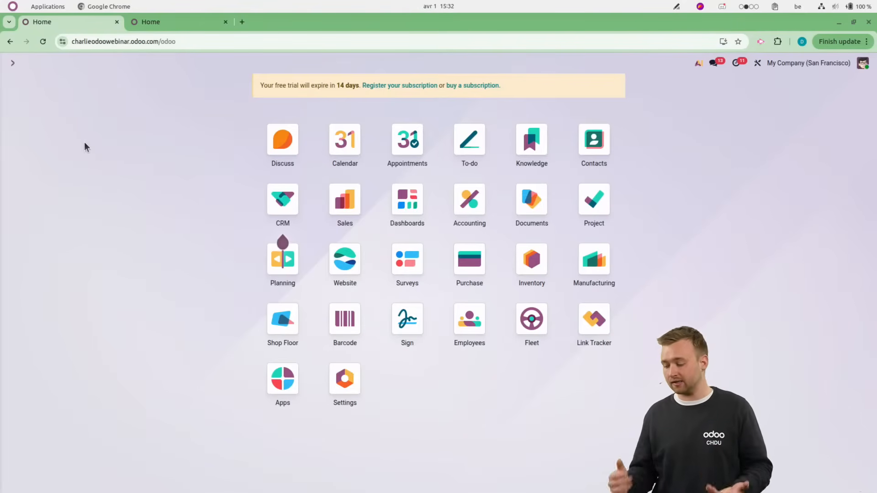
{"action": "left_click", "coordinate": [276, 205]}
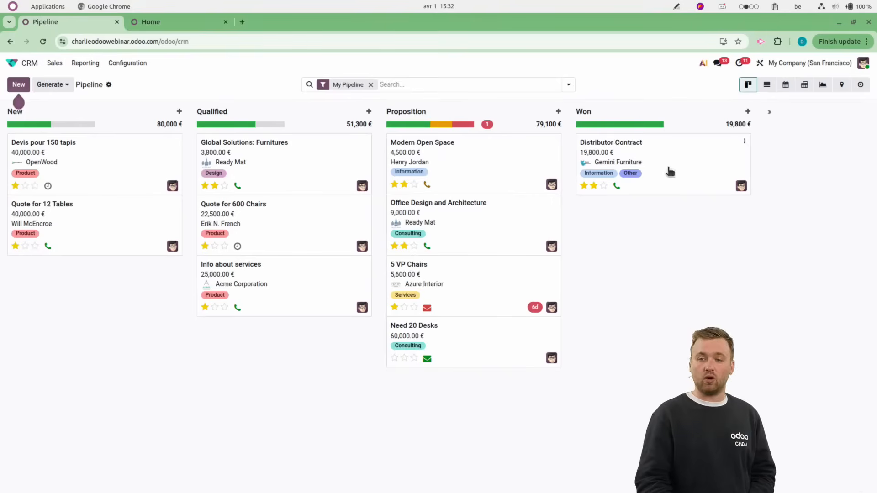
Add a pipeline stage named "ojdfjfds" and move it between Qualified and Proposition.
{"action": "left_click", "coordinate": [771, 119]}
{"action": "type", "text": "ojdfjfds"}
{"action": "key", "text": "Return"}
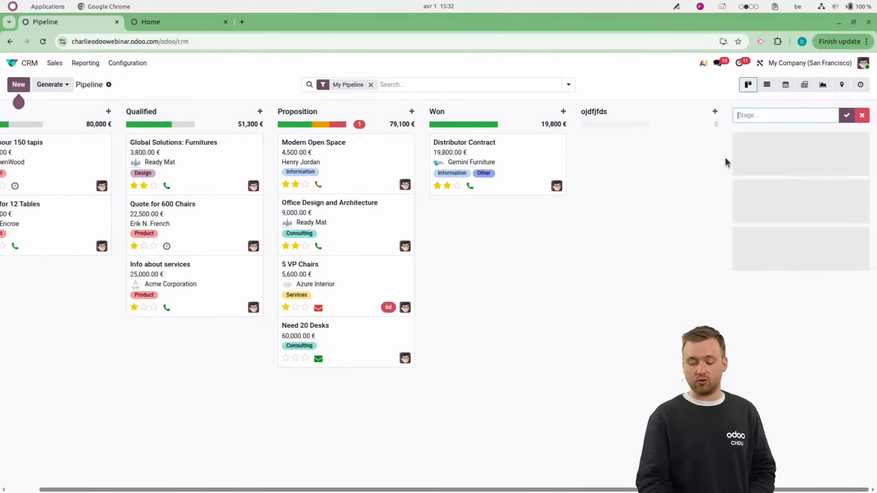
{"action": "left_click_drag", "start_coordinate": [612, 113], "coordinate": [410, 126]}
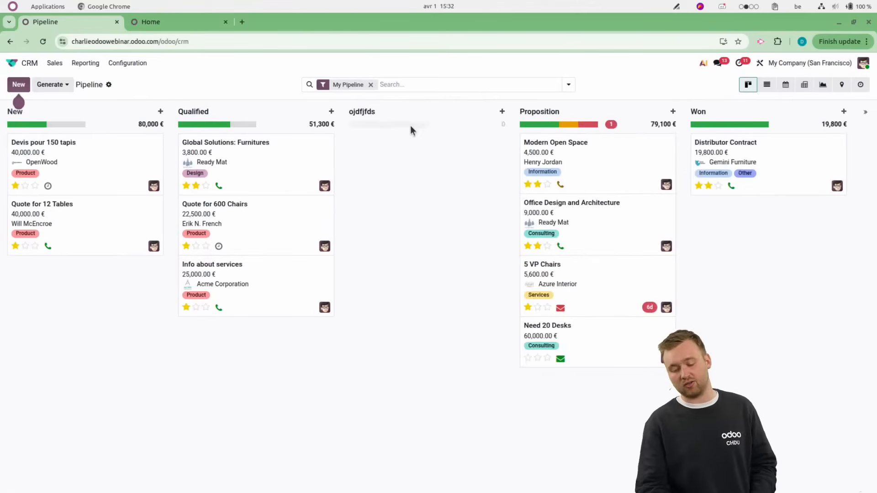
Delete the "ojdfjfds" stage from the pipeline and confirm the deletion.
{"action": "left_click", "coordinate": [492, 114]}
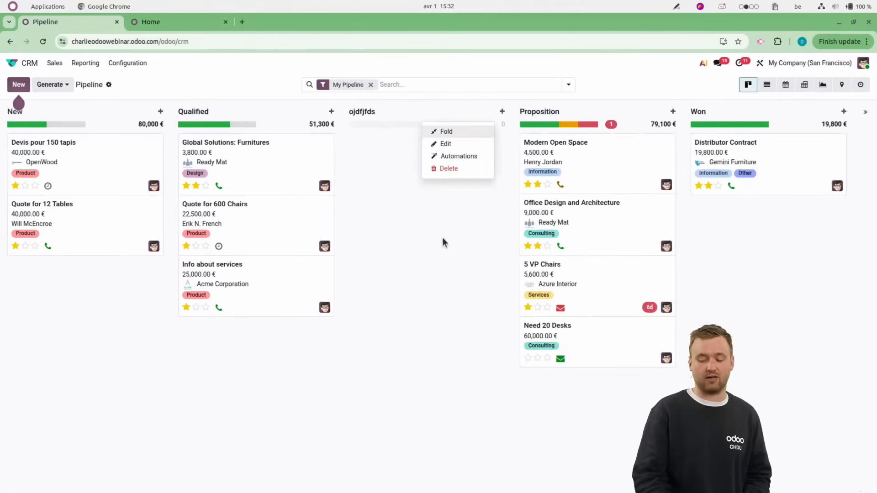
{"action": "left_click", "coordinate": [445, 169]}
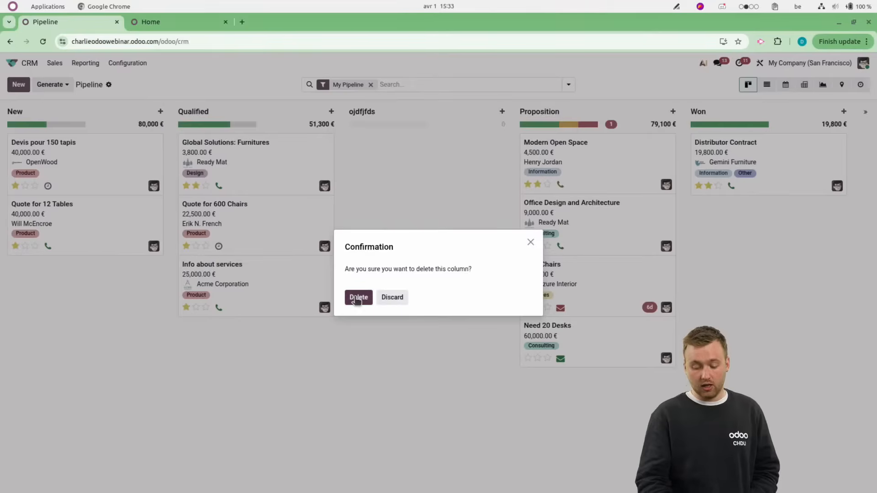
{"action": "left_click", "coordinate": [357, 297]}
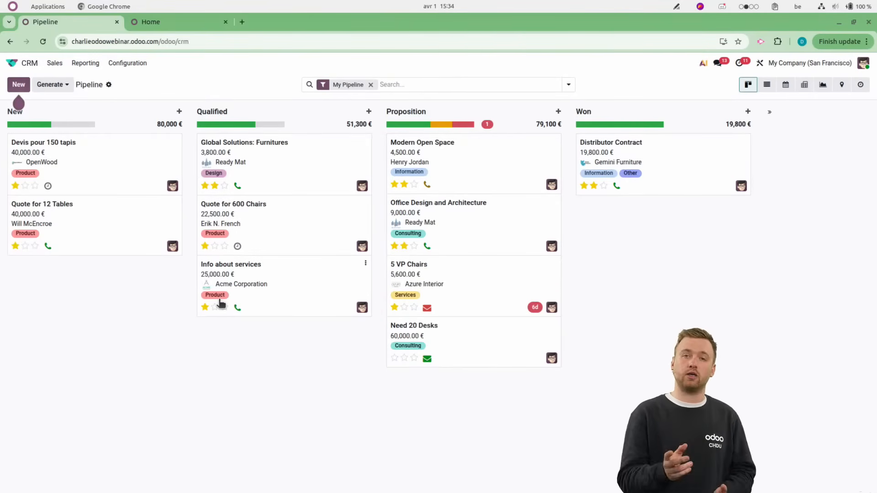
Apply a custom filter to the pipeline with the rule Tags is equal to Product.
{"action": "left_click", "coordinate": [569, 85]}
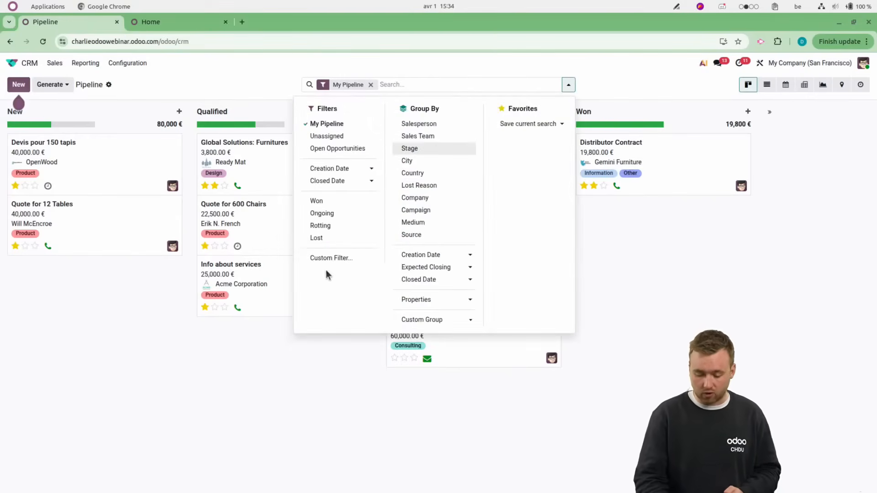
{"action": "left_click", "coordinate": [334, 259]}
{"action": "left_click", "coordinate": [257, 273]}
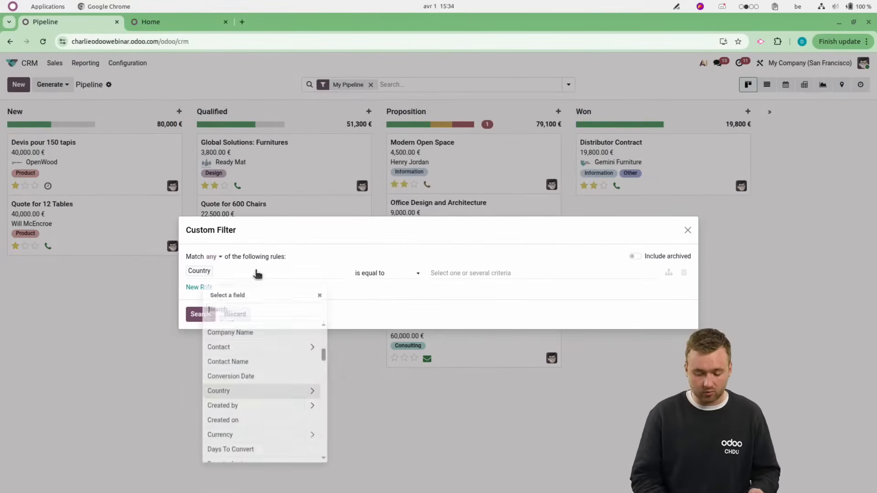
{"action": "type", "text": "tag"}
{"action": "left_click", "coordinate": [229, 324]}
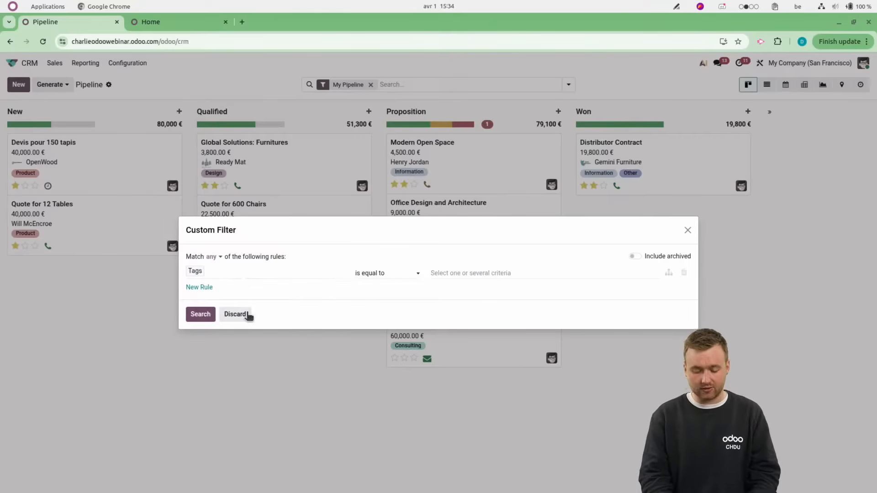
{"action": "left_click", "coordinate": [363, 275]}
{"action": "left_click", "coordinate": [448, 276]}
{"action": "left_click", "coordinate": [448, 274]}
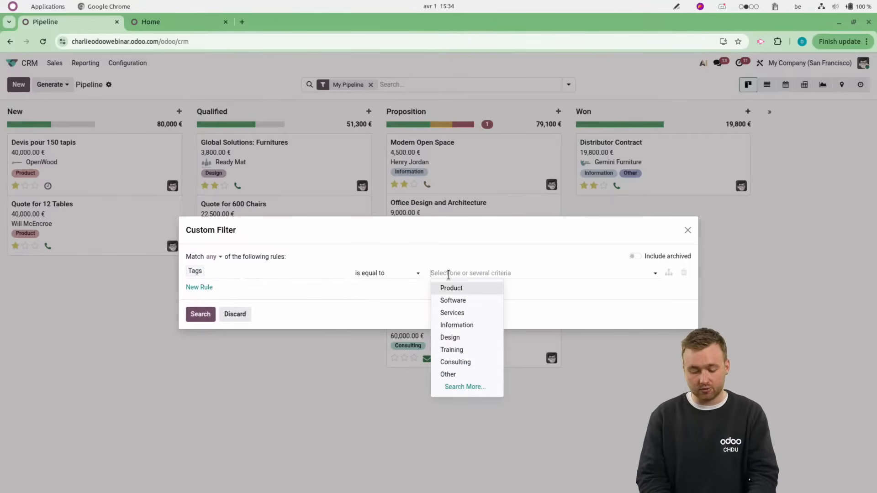
{"action": "type", "text": "prod"}
{"action": "left_click", "coordinate": [450, 288]}
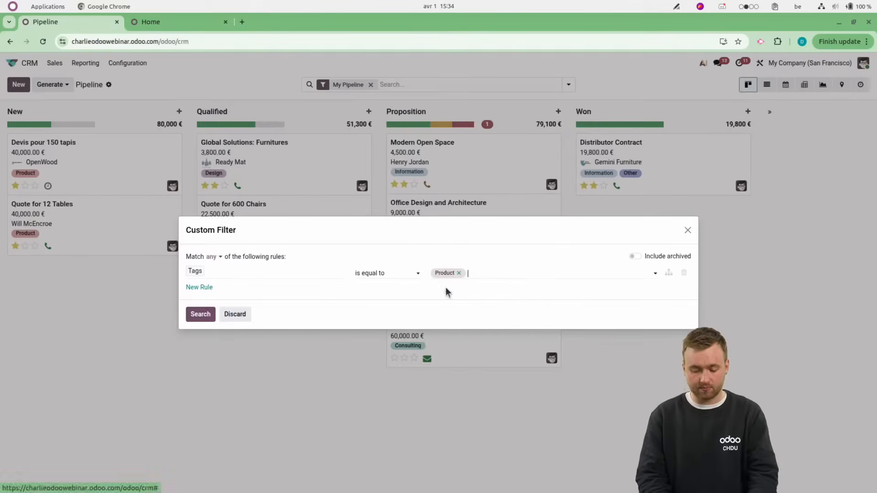
{"action": "left_click_drag", "start_coordinate": [278, 229], "coordinate": [306, 394]}
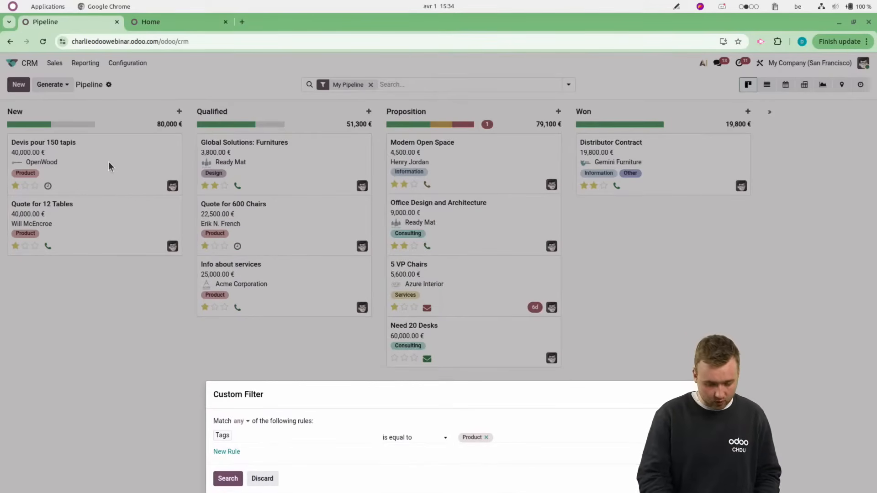
{"action": "left_click_drag", "start_coordinate": [303, 394], "coordinate": [300, 260]}
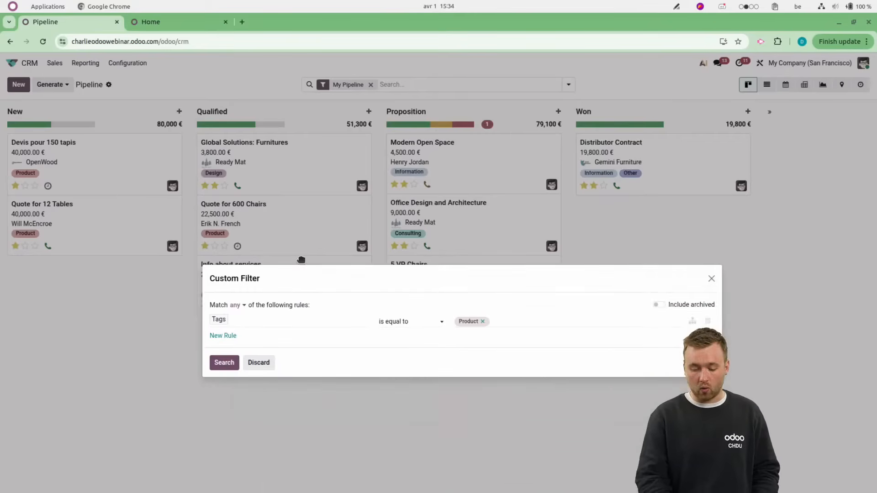
{"action": "left_click", "coordinate": [222, 340]}
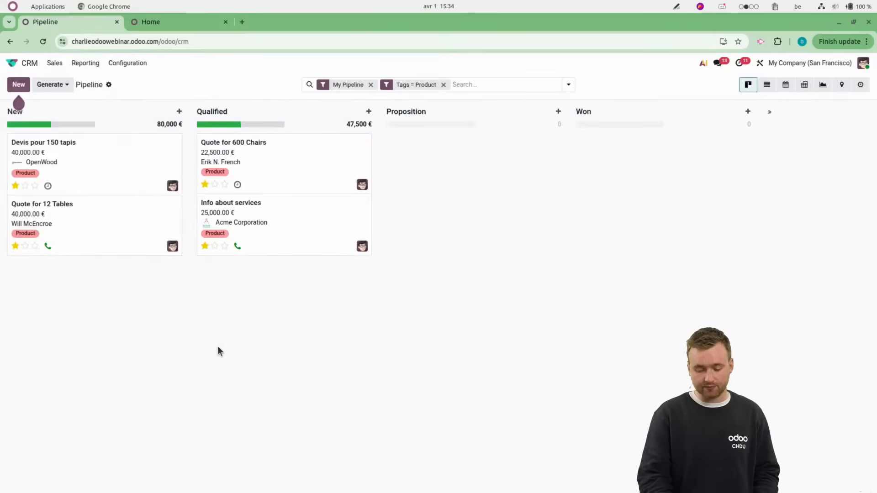
Save the current pipeline search as a favorite named "Pipeline" without making it the default filter.
{"action": "left_click", "coordinate": [568, 85]}
{"action": "left_click", "coordinate": [532, 127]}
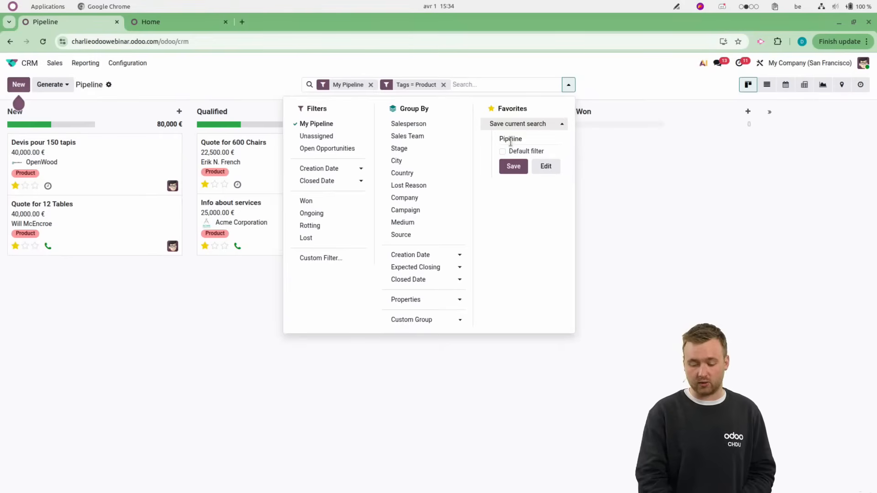
{"action": "left_click", "coordinate": [513, 166]}
{"action": "left_click", "coordinate": [211, 311]}
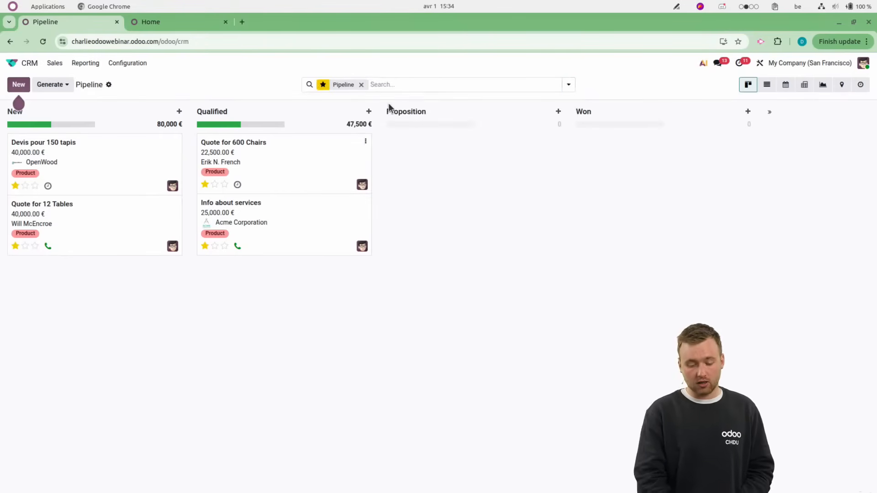
Reopen My Pipeline from the CRM sales options to restore its default filter.
{"action": "left_click", "coordinate": [55, 63]}
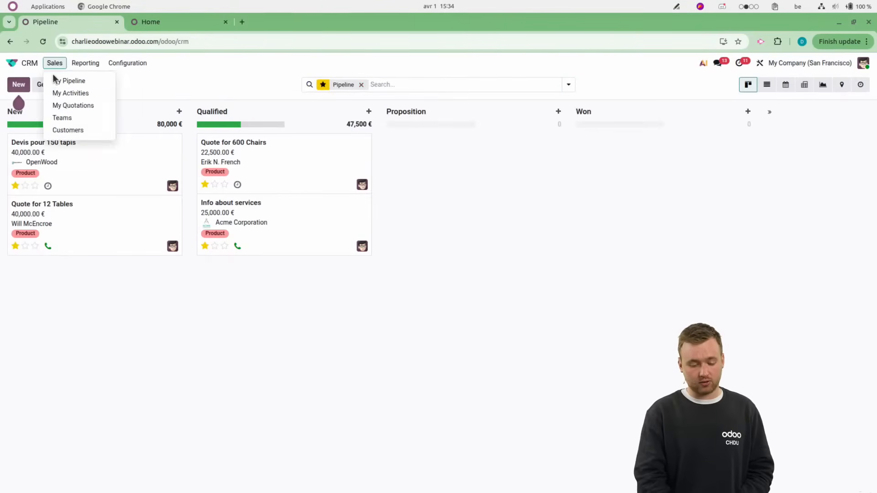
{"action": "left_click", "coordinate": [64, 80]}
{"action": "mouse_move", "coordinate": [353, 463]}
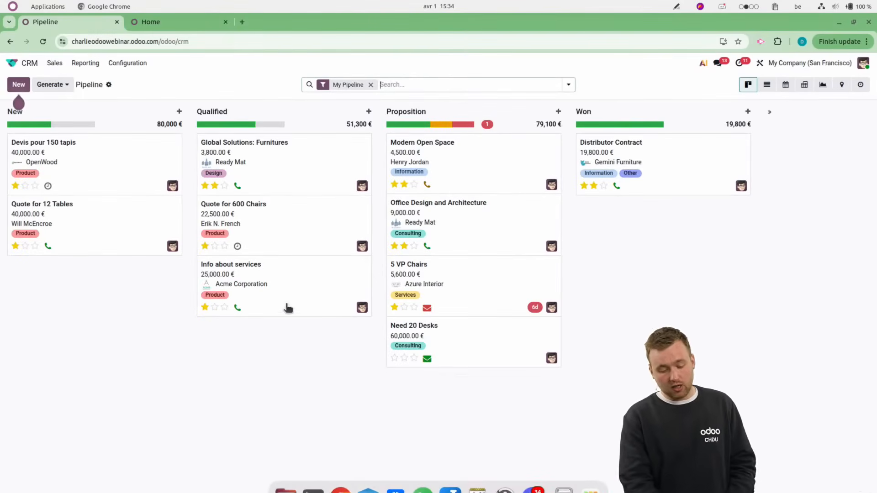
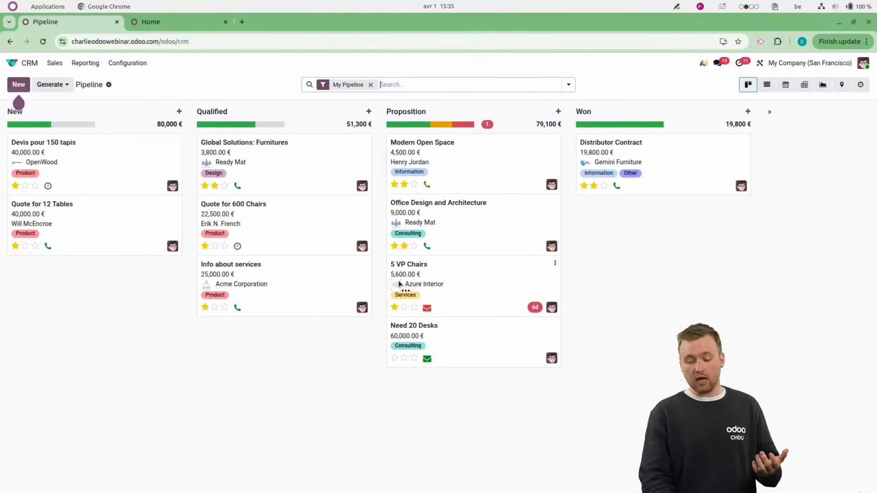
Remove the My Pipeline filter from the pipeline and open the "Info about services" opportunity.
{"action": "left_click", "coordinate": [362, 308]}
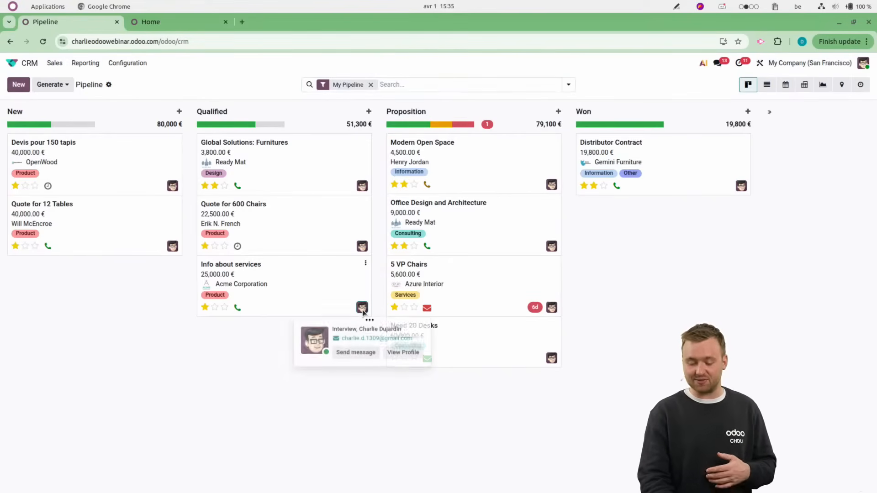
{"action": "left_click", "coordinate": [370, 85]}
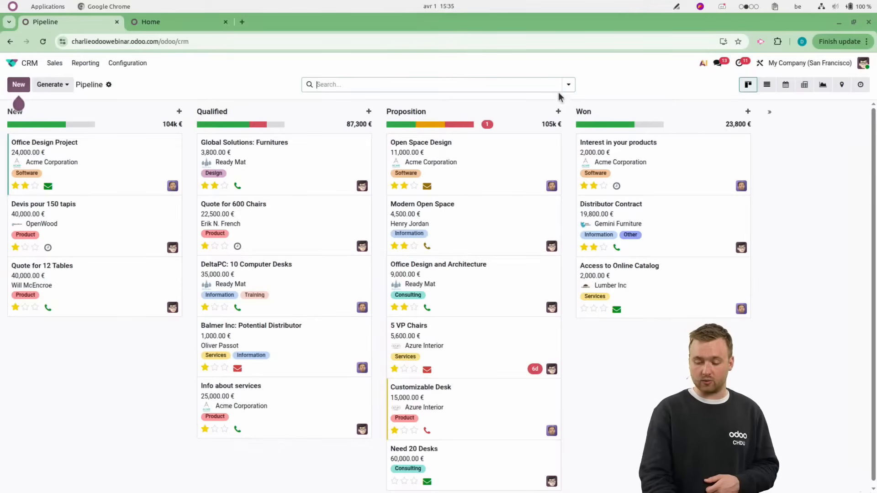
{"action": "left_click", "coordinate": [54, 63]}
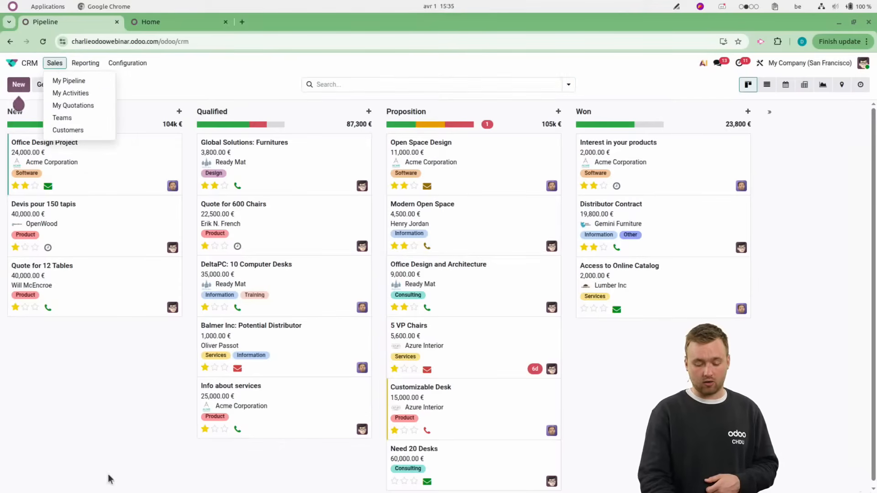
{"action": "left_click", "coordinate": [115, 422]}
{"action": "left_click", "coordinate": [300, 395]}
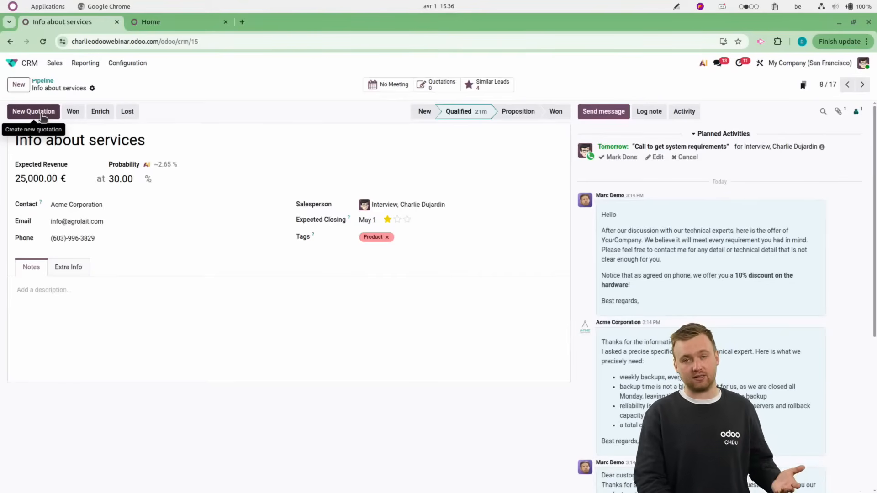
{"action": "left_click", "coordinate": [63, 321]}
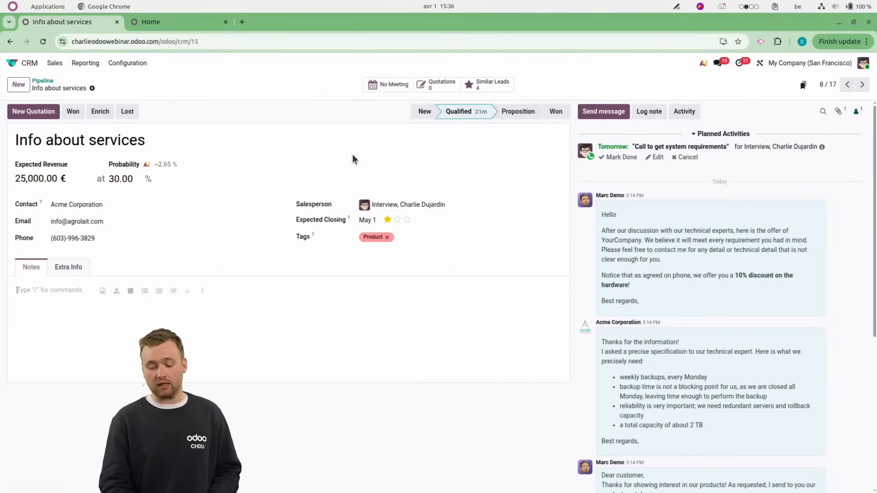
Create a new quotation from the opportunity using the Office Furnitures quotation template.
{"action": "left_click", "coordinate": [30, 112]}
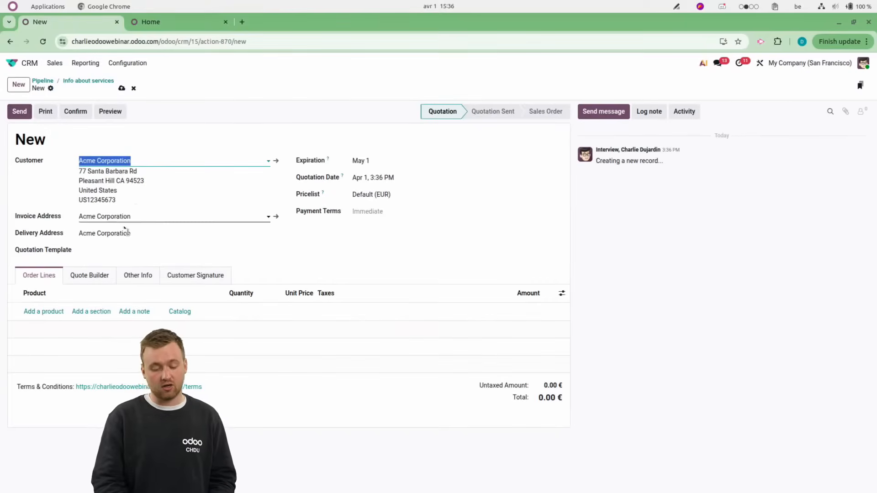
{"action": "left_click", "coordinate": [103, 251]}
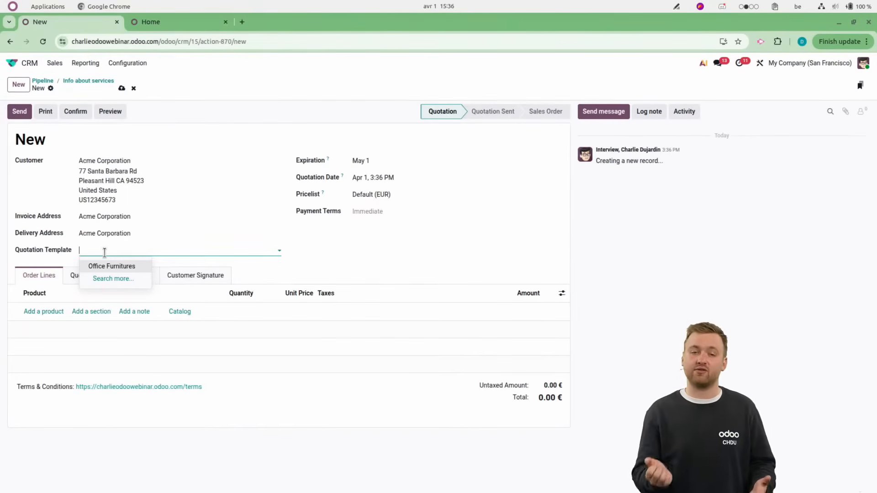
{"action": "left_click", "coordinate": [104, 266]}
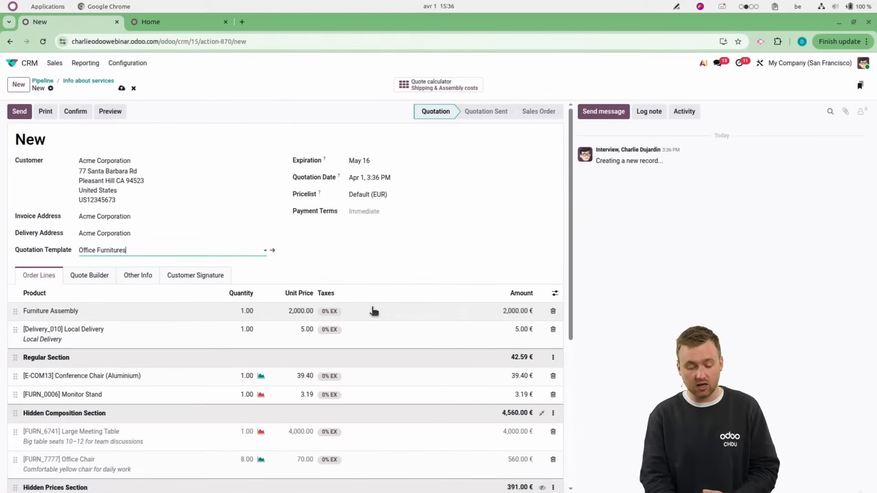
Delete the Acoustic Bloc Screens (White) line from the quotation and save the quotation.
{"action": "scroll", "coordinate": [356, 320], "scroll_direction": "down", "scroll_amount": 3}
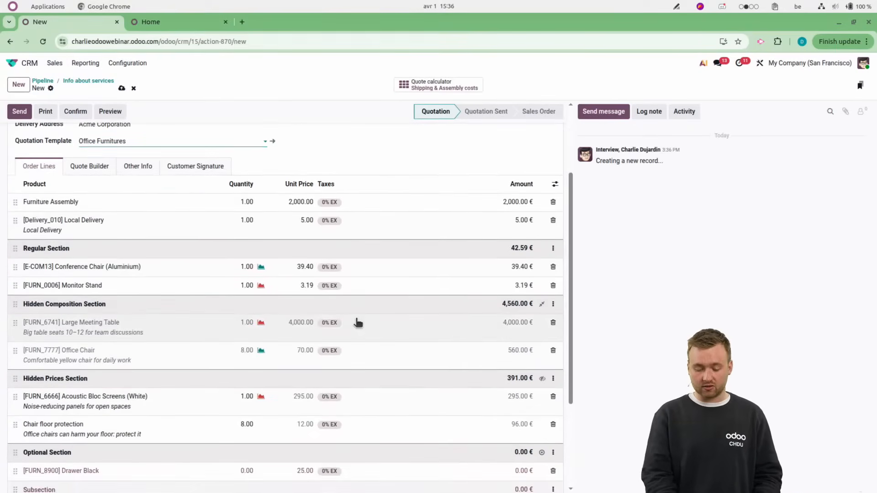
{"action": "scroll", "coordinate": [368, 411], "scroll_direction": "down", "scroll_amount": 1}
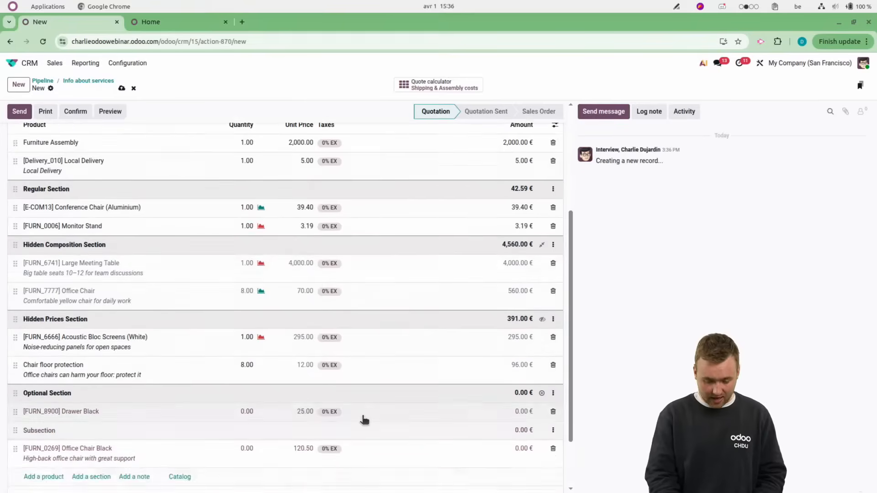
{"action": "scroll", "coordinate": [364, 419], "scroll_direction": "down", "scroll_amount": 3}
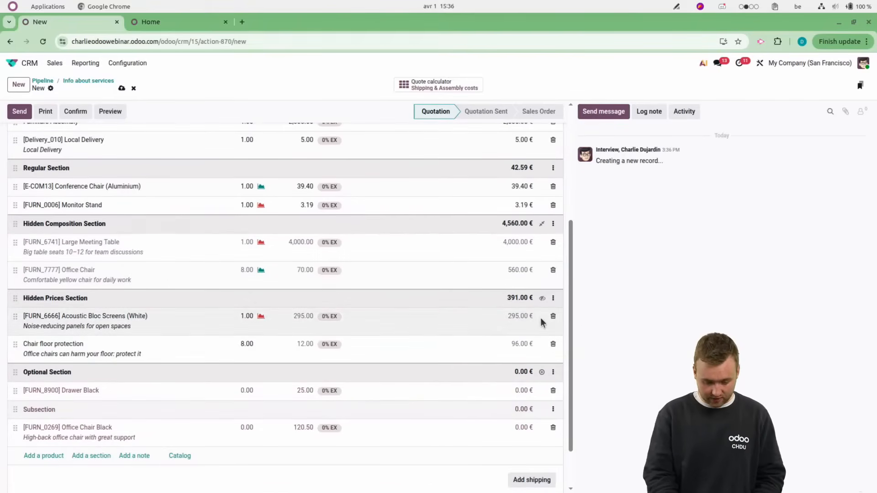
{"action": "left_click", "coordinate": [553, 317]}
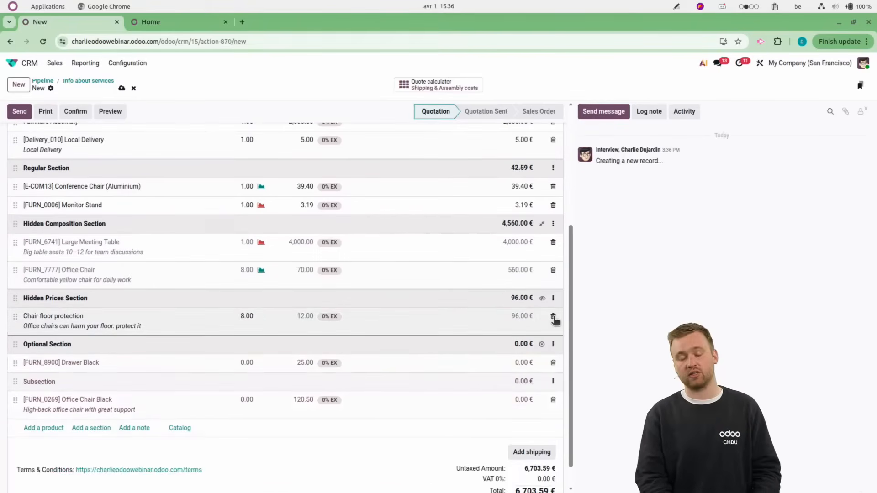
{"action": "scroll", "coordinate": [173, 178], "scroll_direction": "up", "scroll_amount": 6}
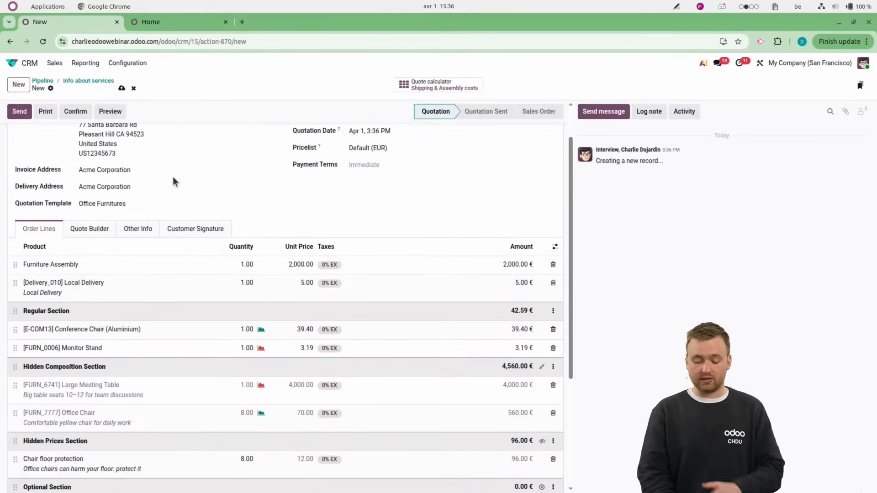
{"action": "scroll", "coordinate": [188, 255], "scroll_direction": "up", "scroll_amount": 2}
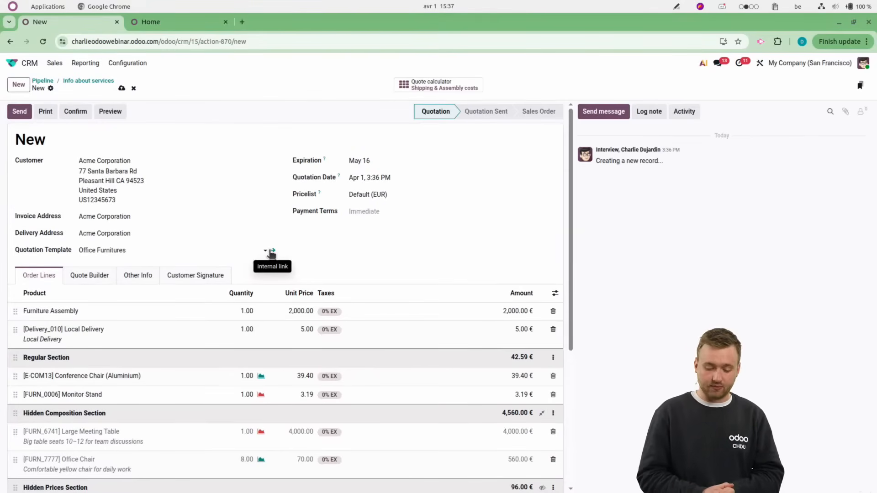
{"action": "left_click", "coordinate": [122, 88]}
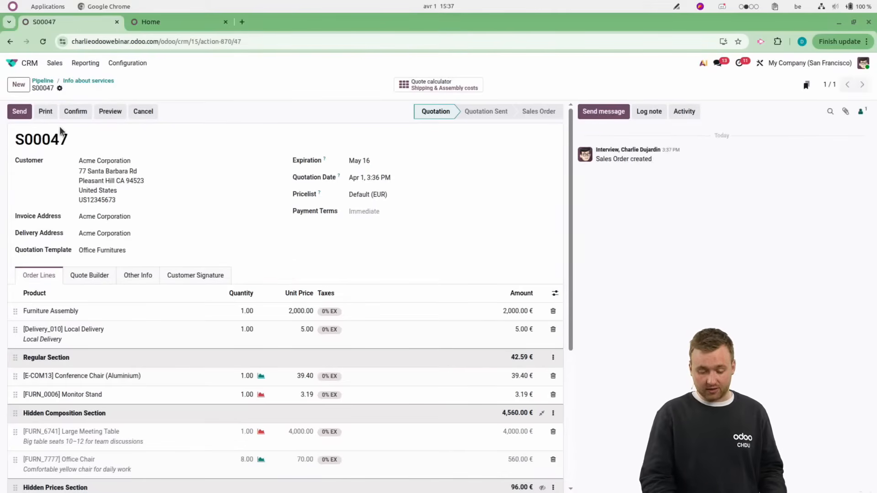
Email the quotation to Acme Corporation with its PDF attached and return to the "Info about services" opportunity.
{"action": "left_click", "coordinate": [14, 115]}
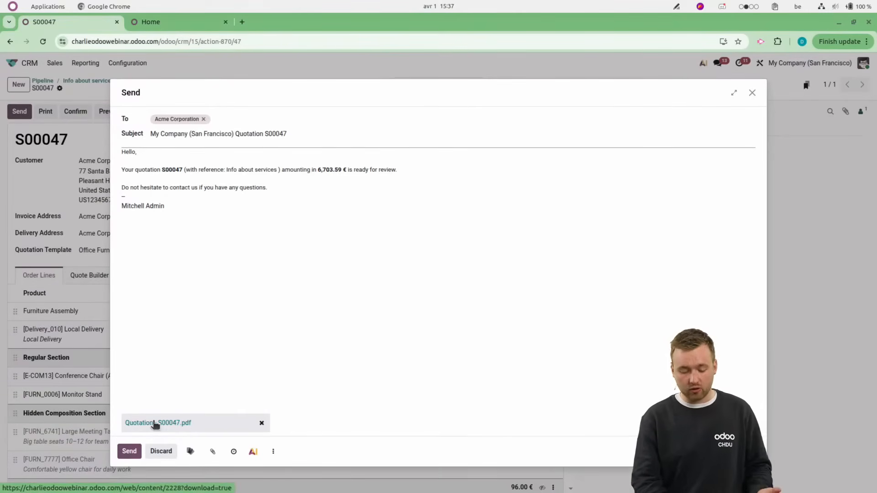
{"action": "left_click", "coordinate": [128, 452]}
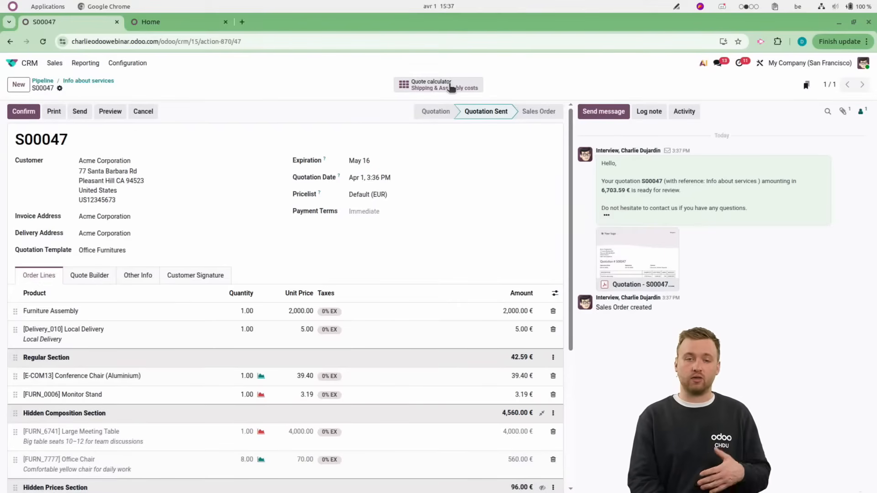
{"action": "left_click", "coordinate": [82, 81]}
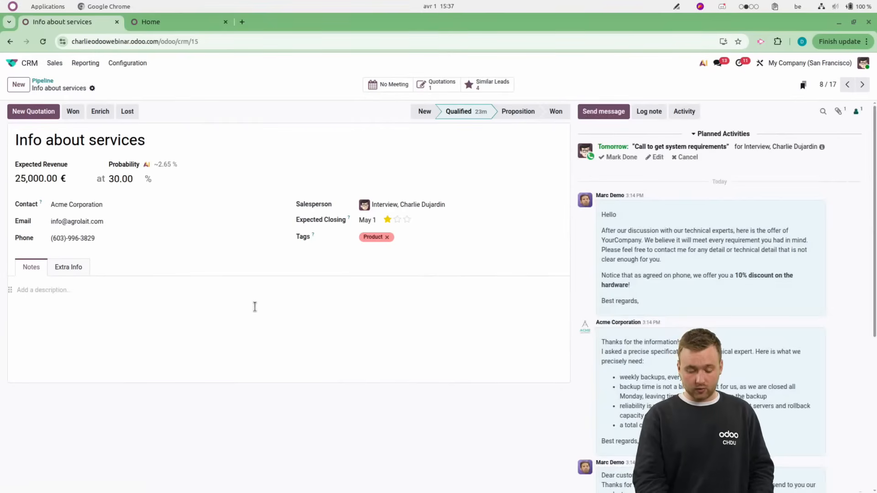
Insert a checklist in the opportunity's notes with the items A, B and C.
{"action": "left_click", "coordinate": [197, 315]}
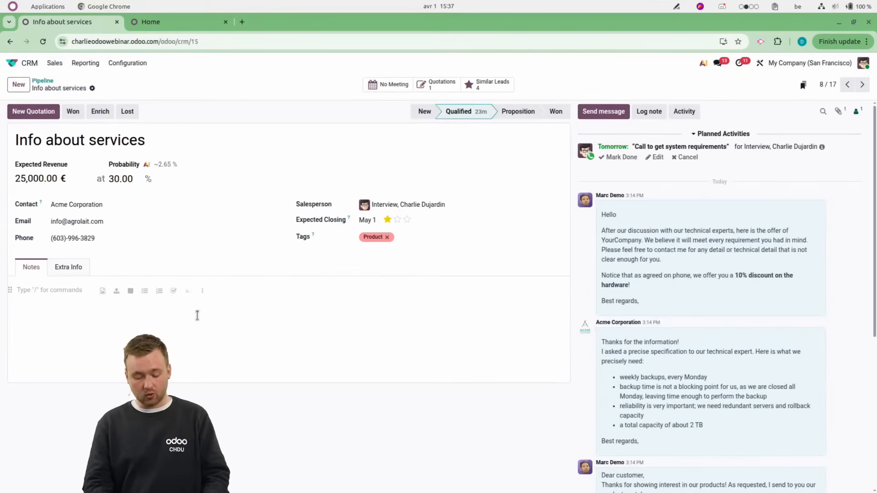
{"action": "type", "text": "/"}
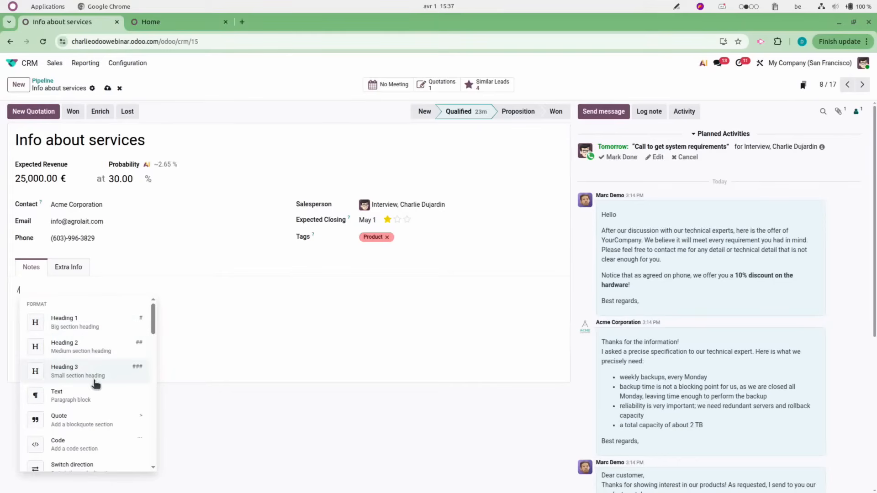
{"action": "scroll", "coordinate": [98, 384], "scroll_direction": "down", "scroll_amount": 5}
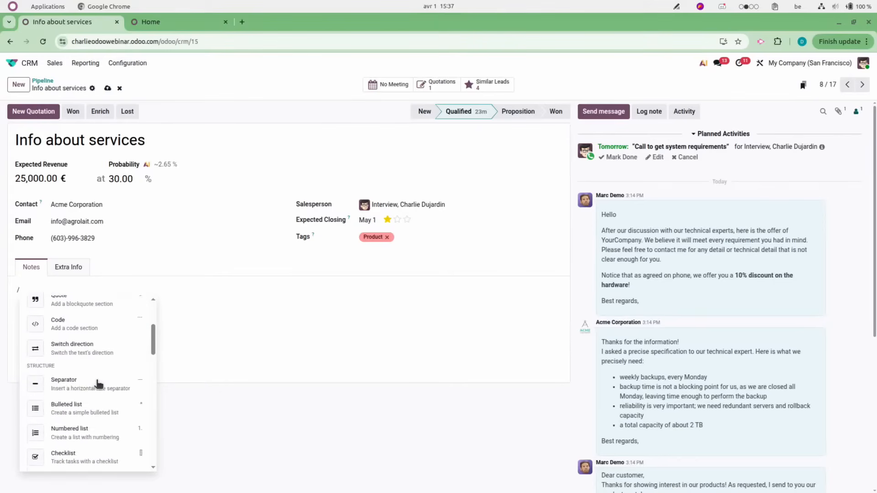
{"action": "scroll", "coordinate": [98, 383], "scroll_direction": "down", "scroll_amount": 2}
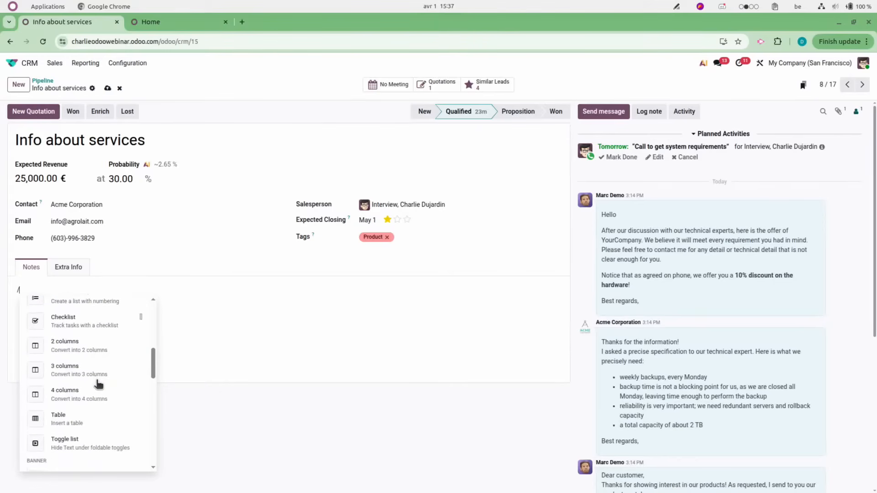
{"action": "left_click", "coordinate": [73, 324]}
{"action": "type", "text": "A"}
{"action": "key", "text": "Return"}
{"action": "type", "text": "B"}
{"action": "key", "text": "Return"}
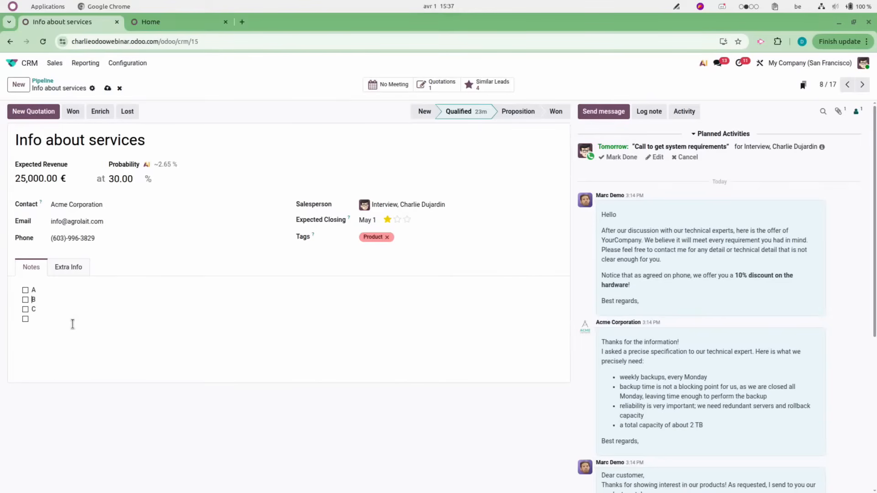
Insert an info banner above the checklist in the notes with the text "Really nice customer".
{"action": "key", "text": "Return"}
{"action": "key", "text": "Return"}
{"action": "key", "text": "Return"}
{"action": "key", "text": "BackSpace"}
{"action": "key", "text": "BackSpace"}
{"action": "type", "text": "/"}
{"action": "scroll", "coordinate": [81, 403], "scroll_direction": "down", "scroll_amount": 8}
{"action": "scroll", "coordinate": [82, 404], "scroll_direction": "down", "scroll_amount": 2}
{"action": "scroll", "coordinate": [82, 404], "scroll_direction": "up", "scroll_amount": 7}
{"action": "scroll", "coordinate": [82, 404], "scroll_direction": "up", "scroll_amount": 1}
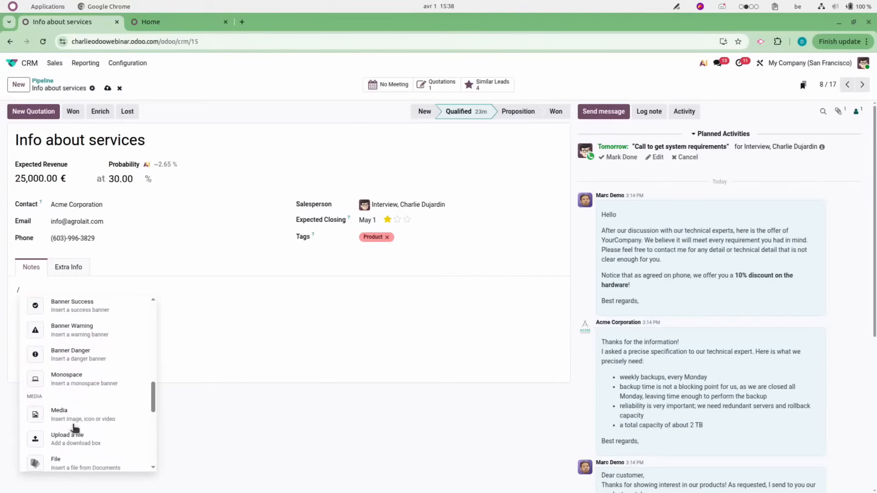
{"action": "scroll", "coordinate": [99, 396], "scroll_direction": "up", "scroll_amount": 3}
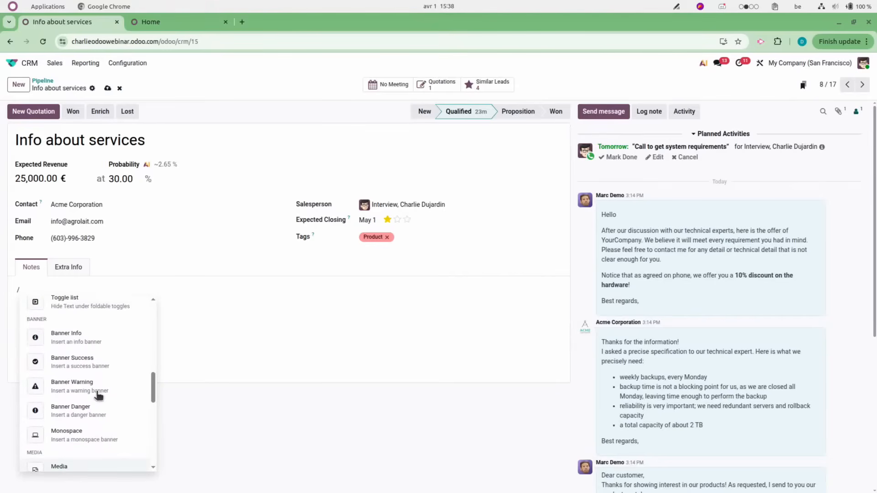
{"action": "left_click", "coordinate": [75, 339]}
{"action": "type", "text": "Really nice customer"}
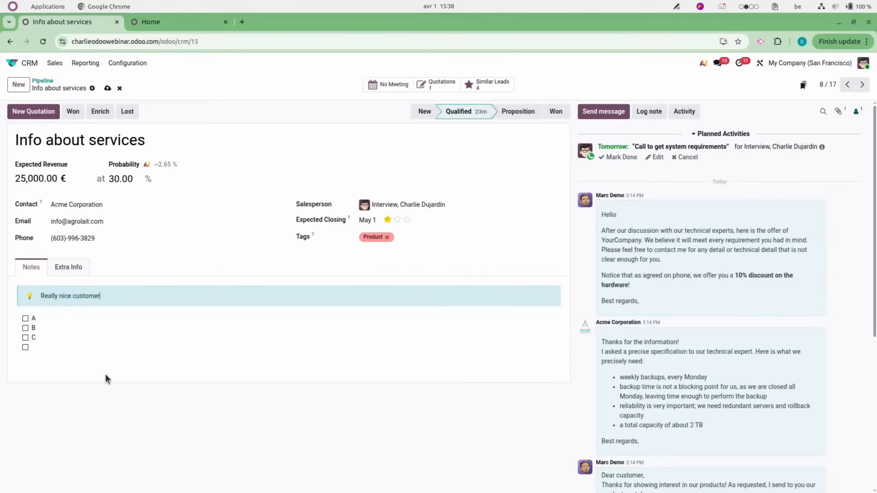
Start a message from the opportunity in the full email composer, and open and close its AI assistant.
{"action": "left_click", "coordinate": [607, 119]}
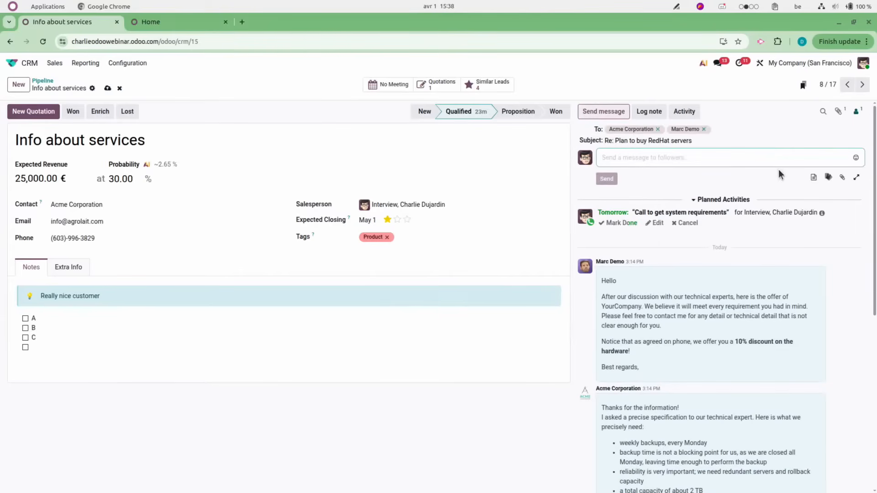
{"action": "left_click", "coordinate": [857, 180]}
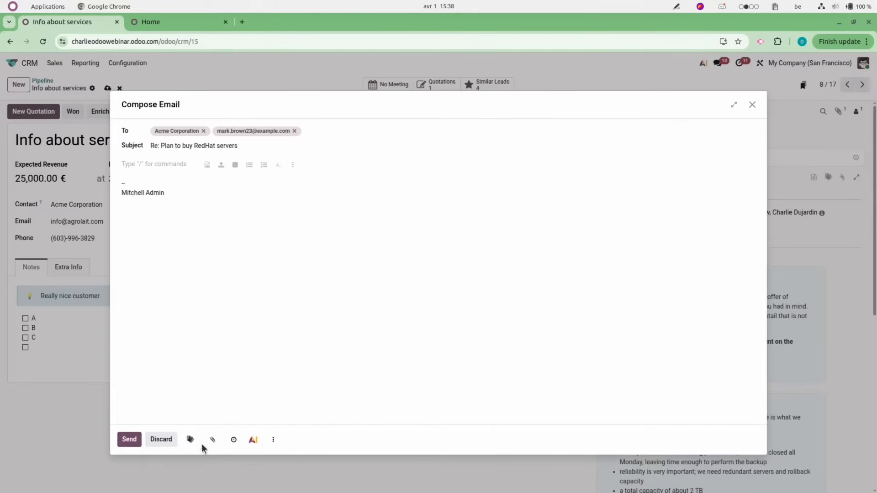
{"action": "left_click", "coordinate": [254, 441]}
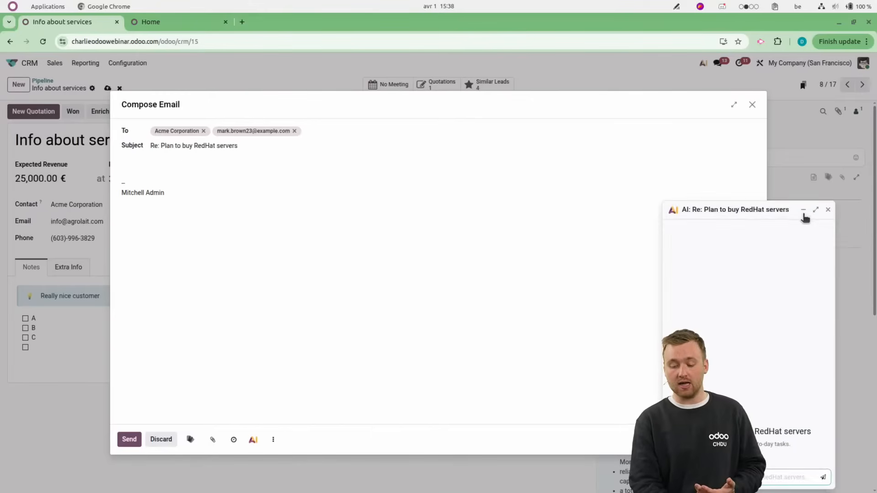
{"action": "left_click", "coordinate": [828, 209]}
{"action": "left_click", "coordinate": [610, 260]}
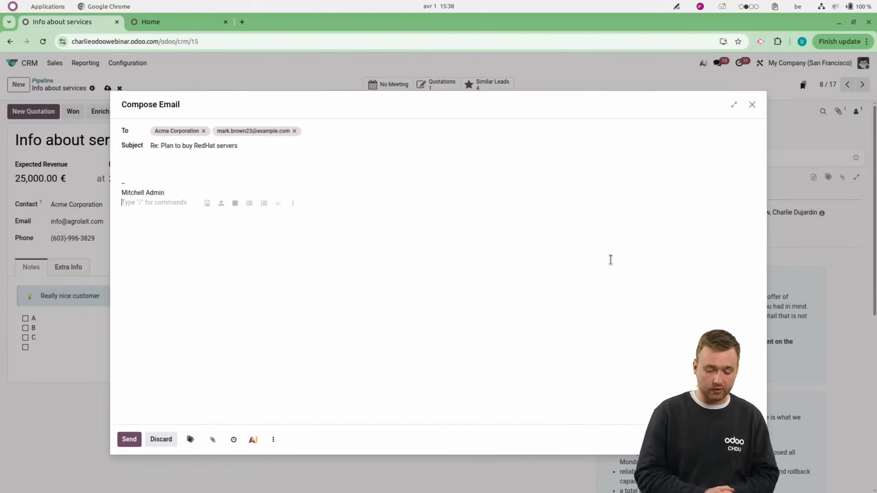
Write the email body above the signature with the greeting "Hi," and a "This is" line giving the sender's first name.
{"action": "left_click", "coordinate": [274, 440]}
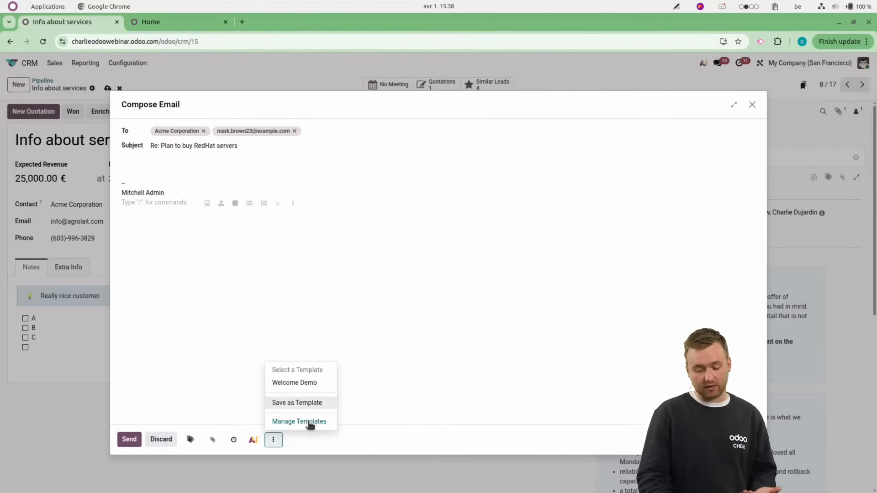
{"action": "left_click", "coordinate": [194, 180]}
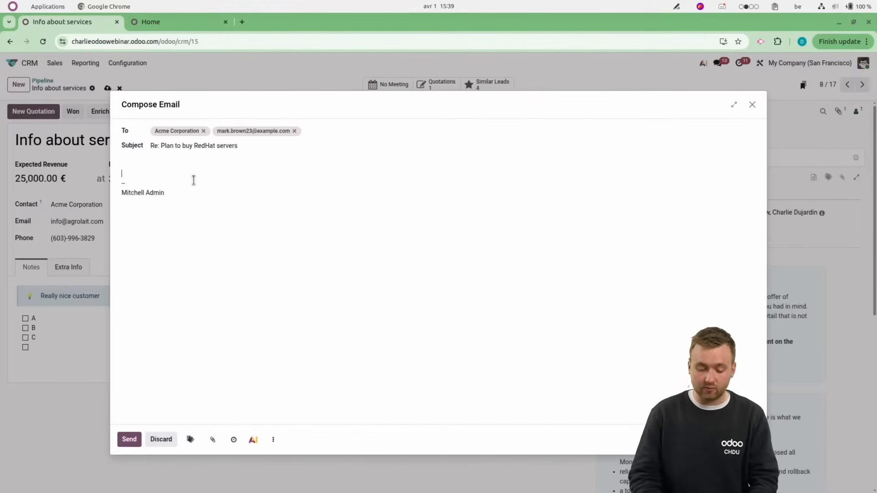
{"action": "key", "text": "Up"}
{"action": "key", "text": "Up"}
{"action": "key", "text": "Up"}
{"action": "type", "text": "Hi,"}
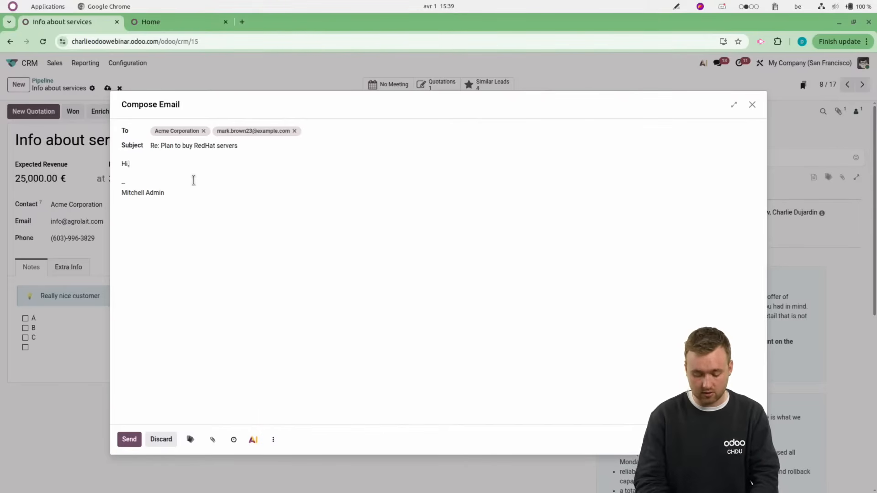
{"action": "key", "text": "Return"}
{"action": "type", "text": "This is Charlie"}
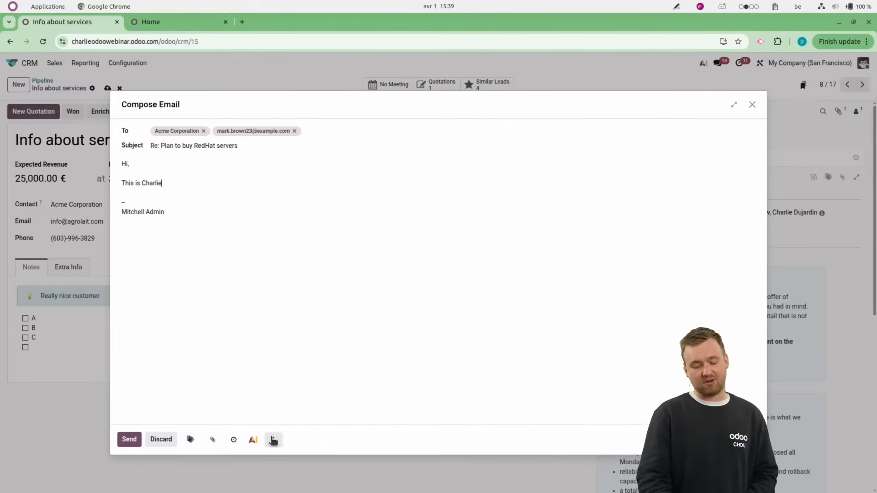
Save the composed email as a mail template named "Hi" plus the sender's first name, and send the email.
{"action": "left_click", "coordinate": [273, 440]}
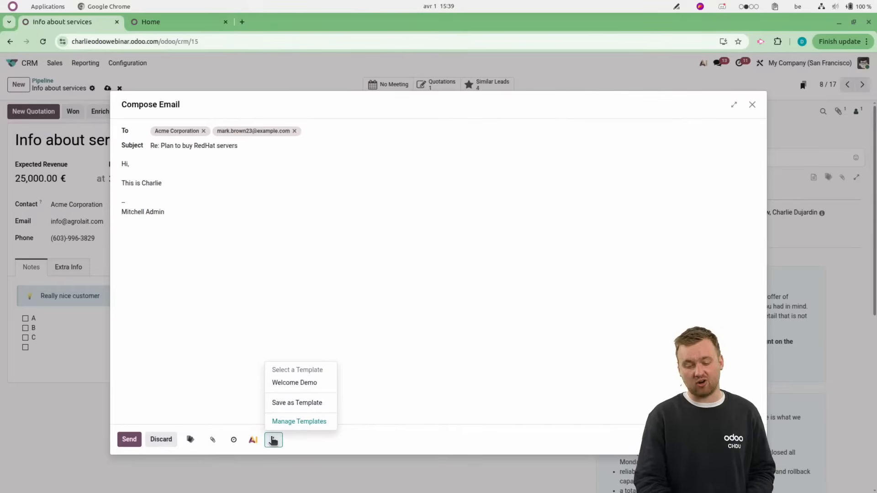
{"action": "left_click", "coordinate": [295, 403]}
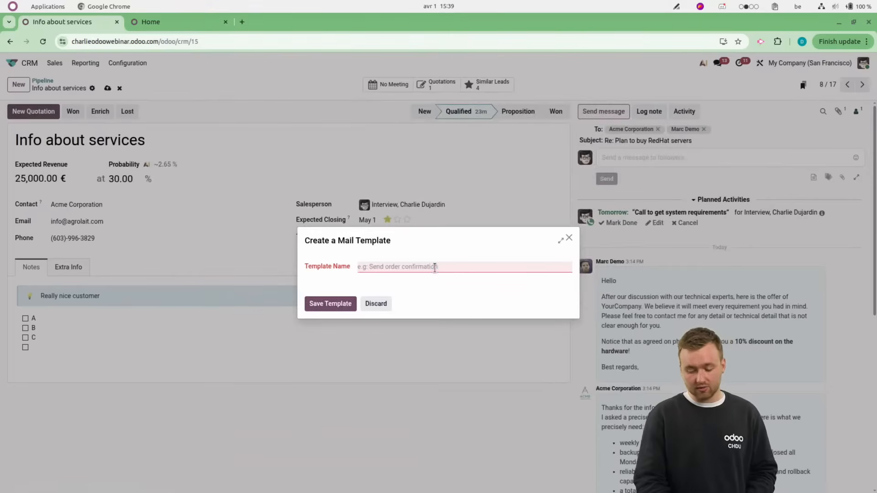
{"action": "left_click", "coordinate": [435, 268]}
{"action": "type", "text": "Hi Charlie"}
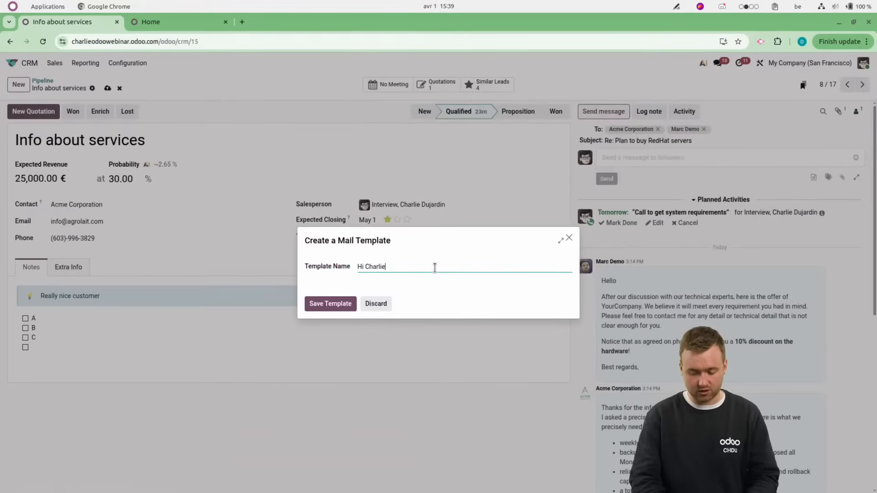
{"action": "left_click", "coordinate": [324, 303]}
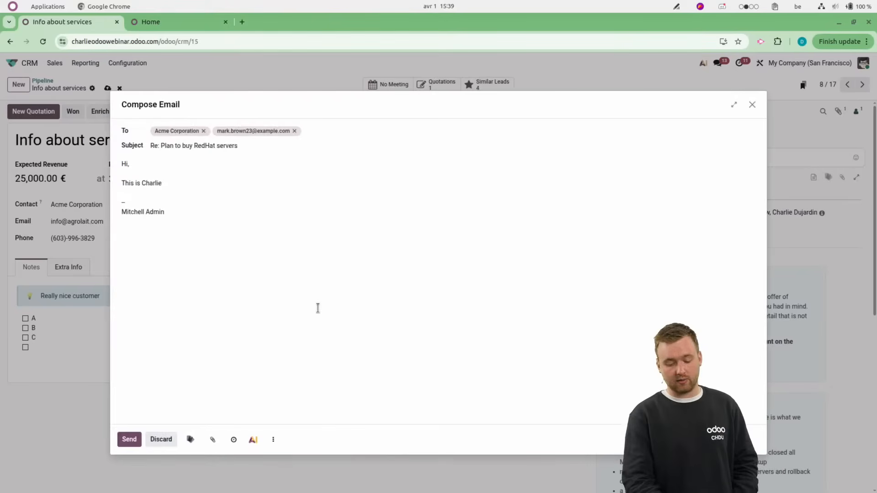
{"action": "left_click", "coordinate": [132, 438]}
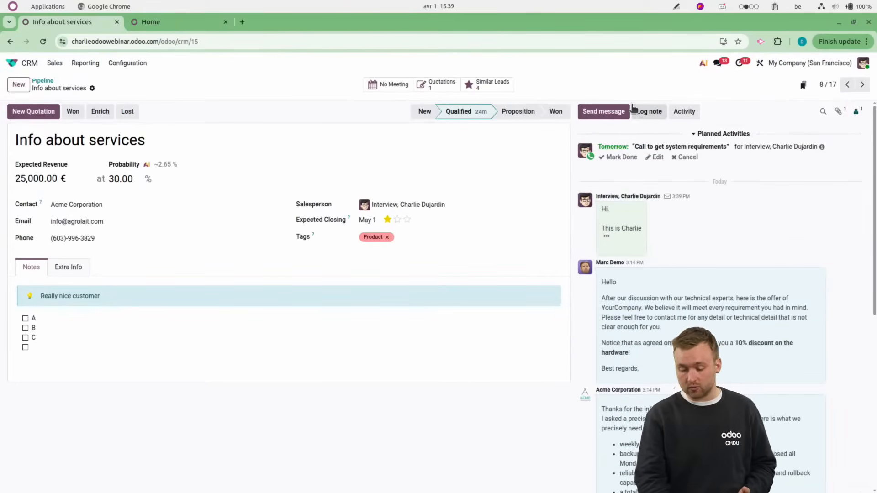
Review the opportunity's message history and log an internal note reading "Hi" followed by the salesperson's first name.
{"action": "scroll", "coordinate": [706, 287], "scroll_direction": "down", "scroll_amount": 2}
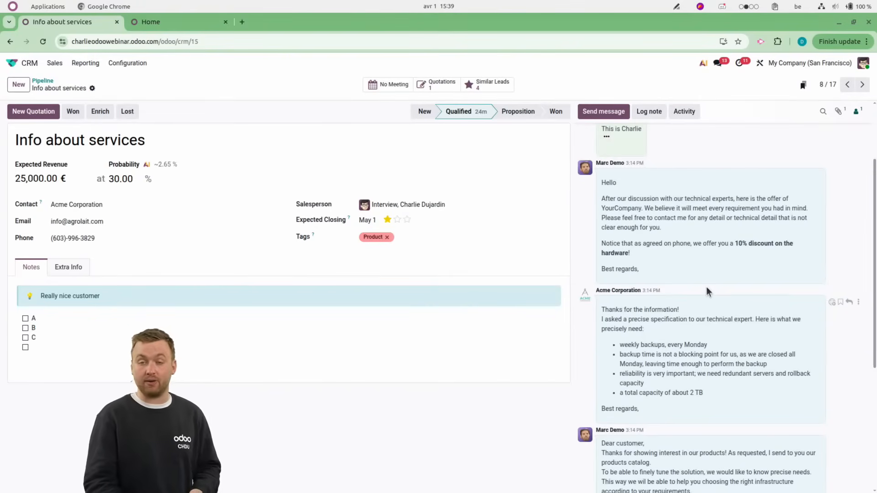
{"action": "scroll", "coordinate": [706, 288], "scroll_direction": "up", "scroll_amount": 3}
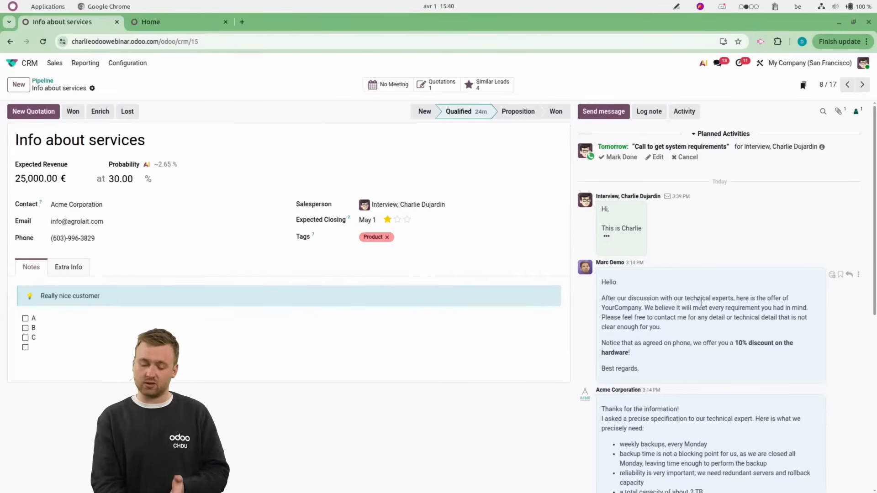
{"action": "scroll", "coordinate": [678, 371], "scroll_direction": "down", "scroll_amount": 7}
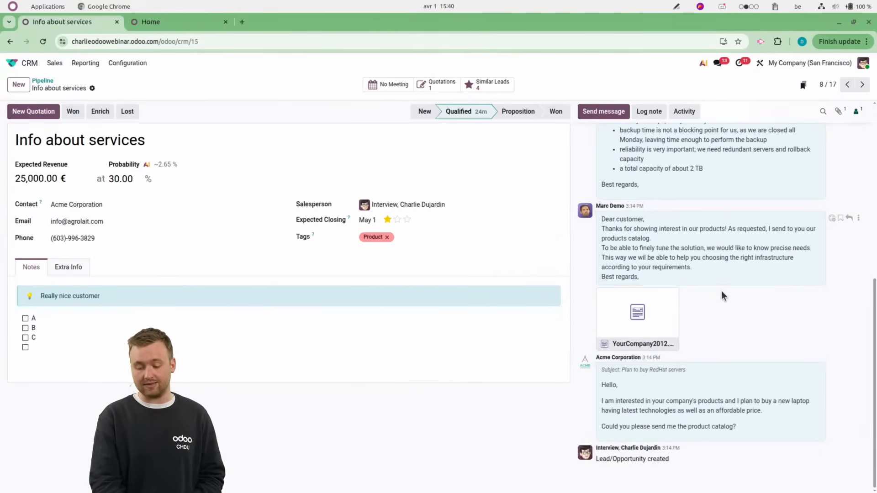
{"action": "scroll", "coordinate": [721, 292], "scroll_direction": "up", "scroll_amount": 7}
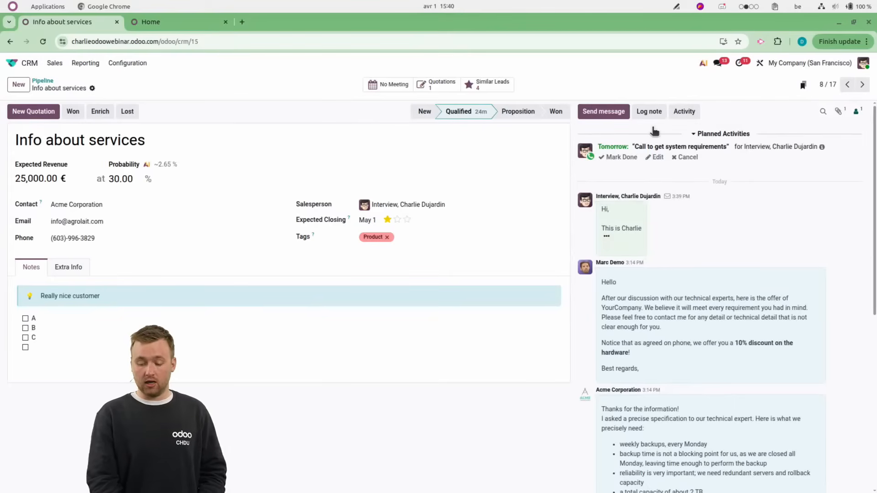
{"action": "left_click", "coordinate": [652, 110]}
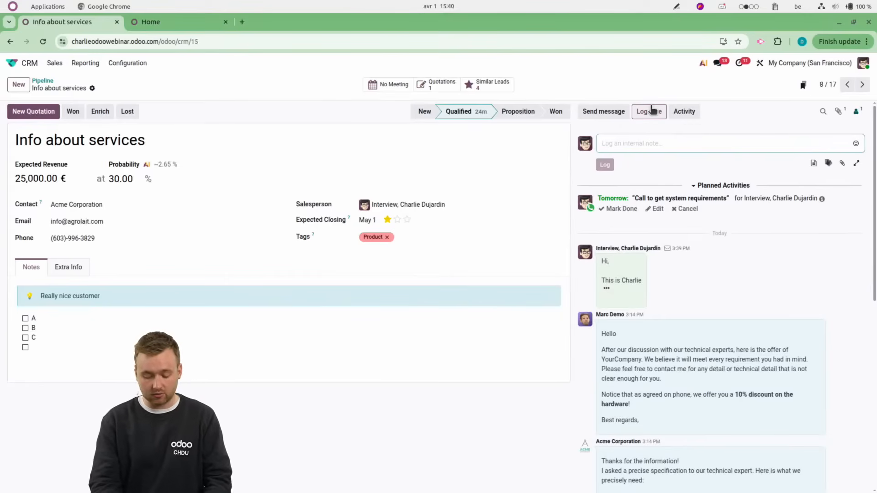
{"action": "type", "text": "Hi Charl"}
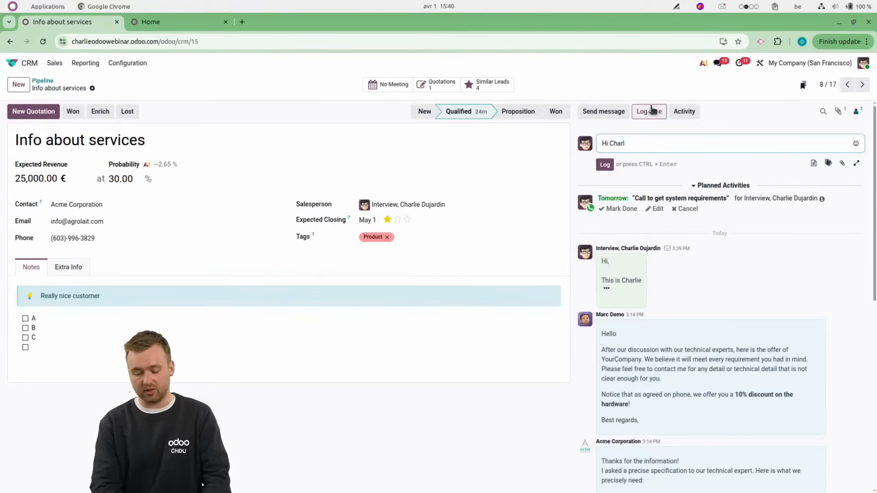
{"action": "left_click", "coordinate": [602, 164]}
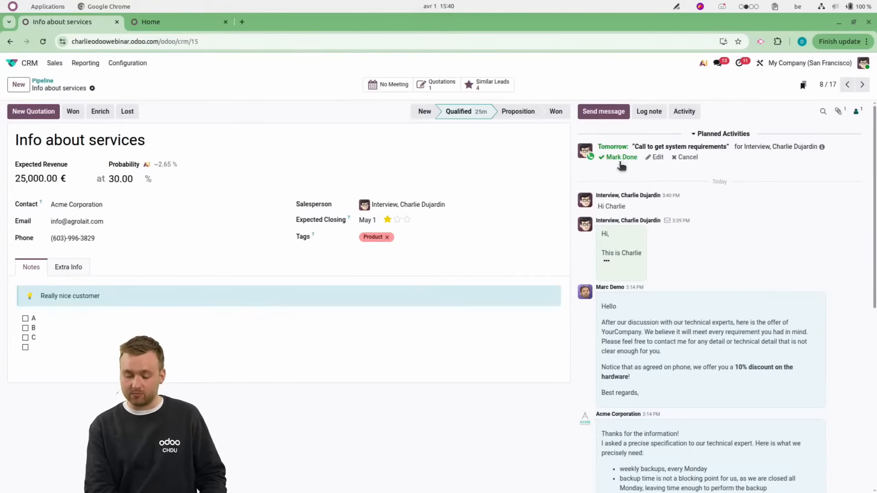
Reschedule the planned activity "Call to get system requirements" to five days from today.
{"action": "left_click", "coordinate": [656, 157]}
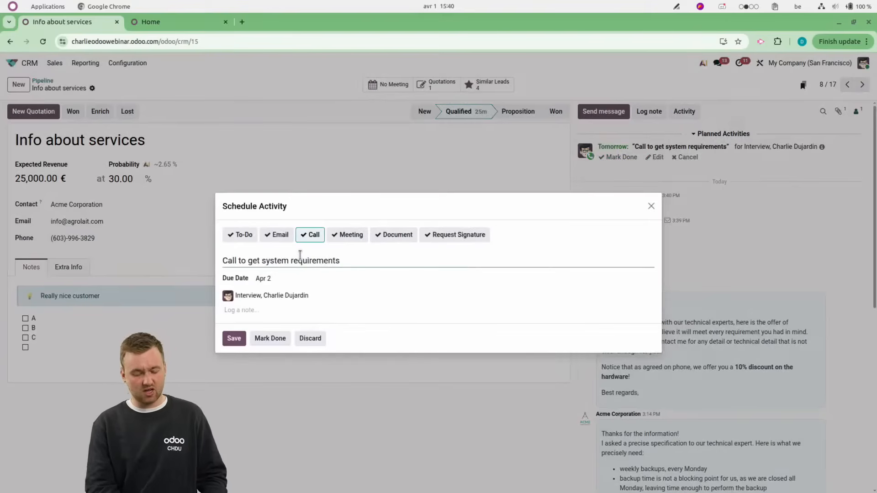
{"action": "left_click", "coordinate": [269, 279]}
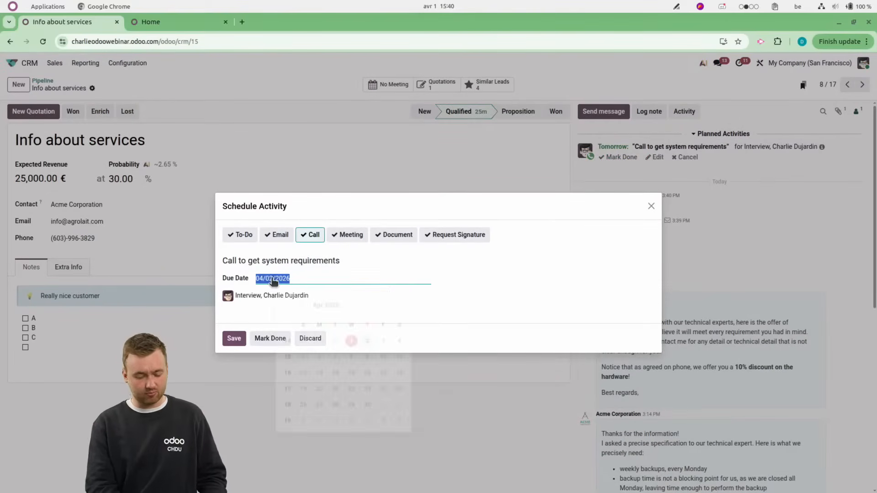
{"action": "left_click", "coordinate": [320, 351]}
{"action": "left_click", "coordinate": [234, 339]}
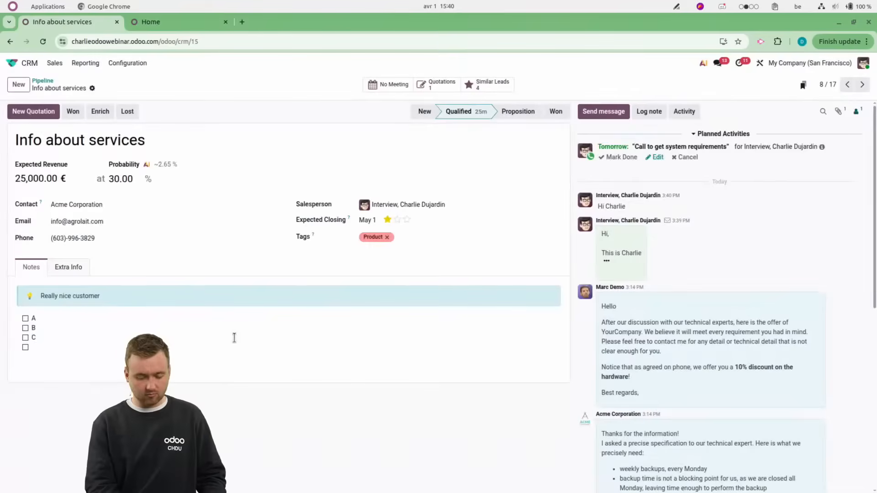
Schedule a meeting activity for the opportunity in the calendar on April 2 from 10:00 AM to 11:45 AM.
{"action": "left_click", "coordinate": [685, 114]}
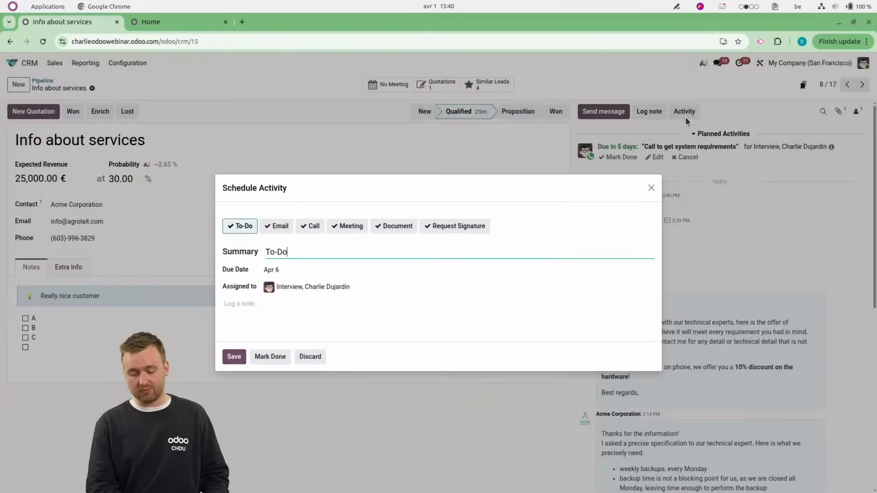
{"action": "left_click", "coordinate": [349, 227]}
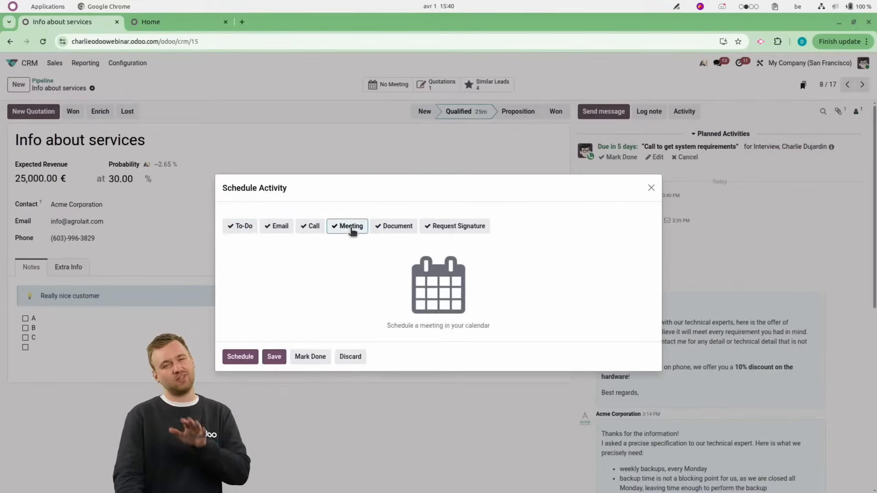
{"action": "left_click", "coordinate": [241, 358]}
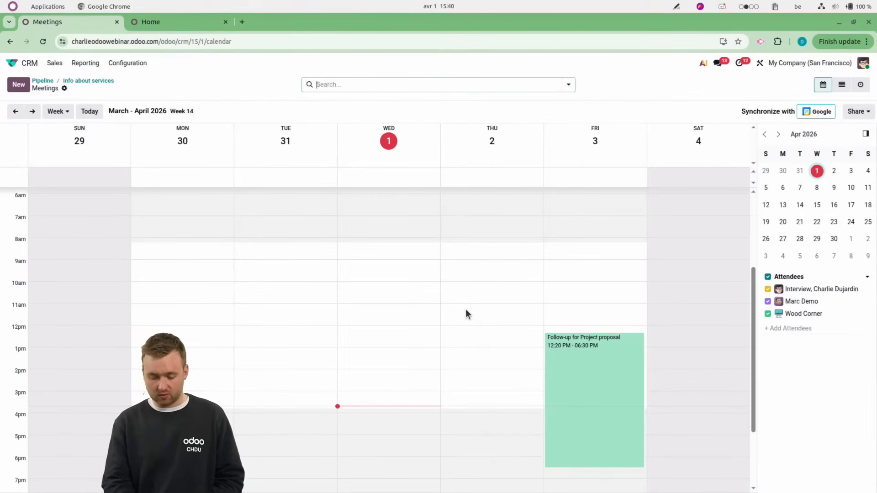
{"action": "left_click_drag", "start_coordinate": [471, 287], "coordinate": [470, 318]}
{"action": "left_click", "coordinate": [360, 351]}
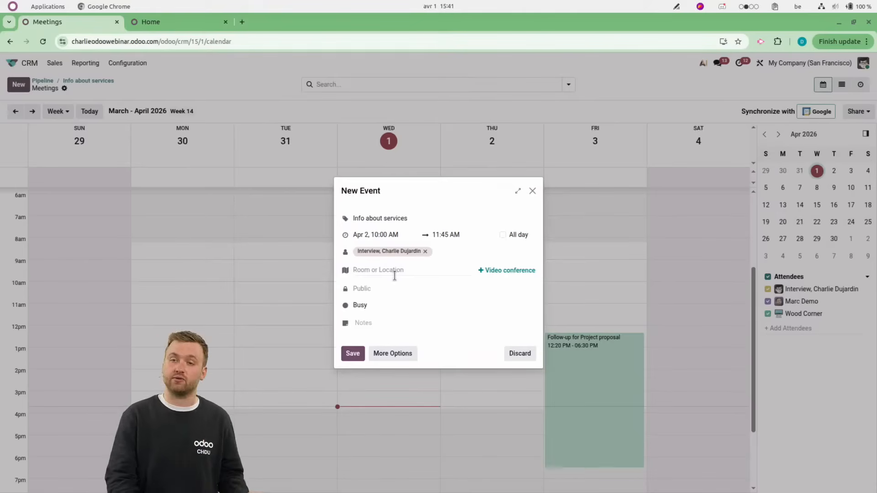
{"action": "left_click", "coordinate": [353, 353]}
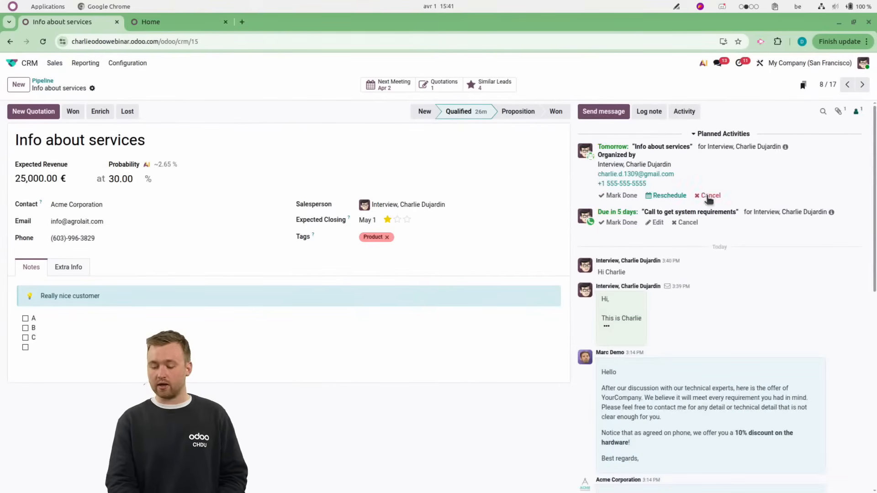
Log an internal note mentioning the demo colleague with the text "Hi mate, see the meeting tomorrow ?".
{"action": "left_click", "coordinate": [652, 112]}
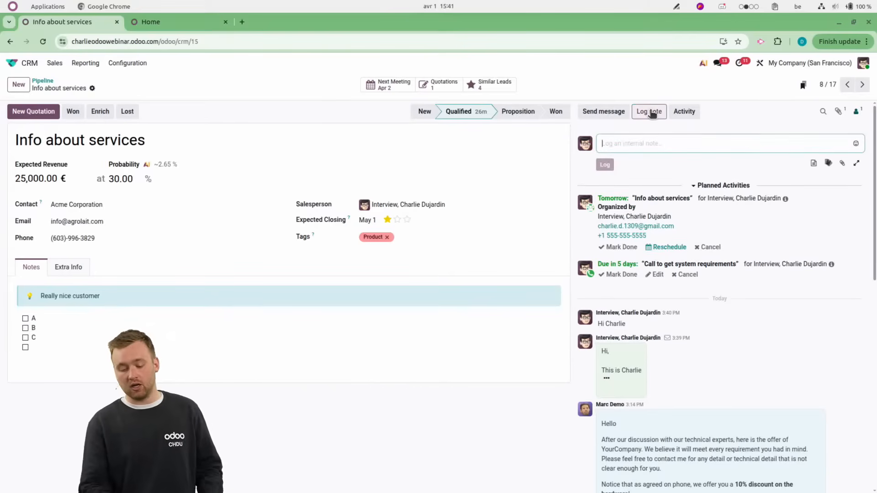
{"action": "type", "text": "@maec"}
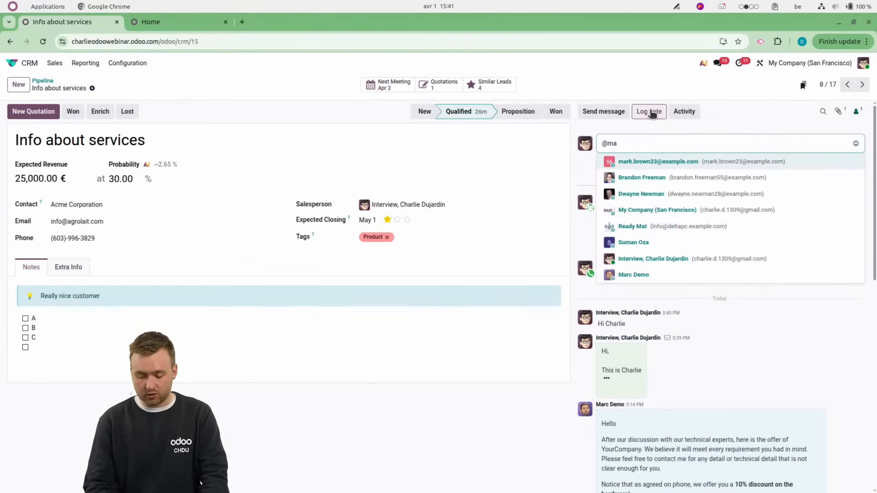
{"action": "key", "text": "Down"}
{"action": "key", "text": "Down"}
{"action": "key", "text": "Down"}
{"action": "key", "text": "Down"}
{"action": "key", "text": "Down"}
{"action": "key", "text": "Down"}
{"action": "key", "text": "Down"}
{"action": "key", "text": "Return"}
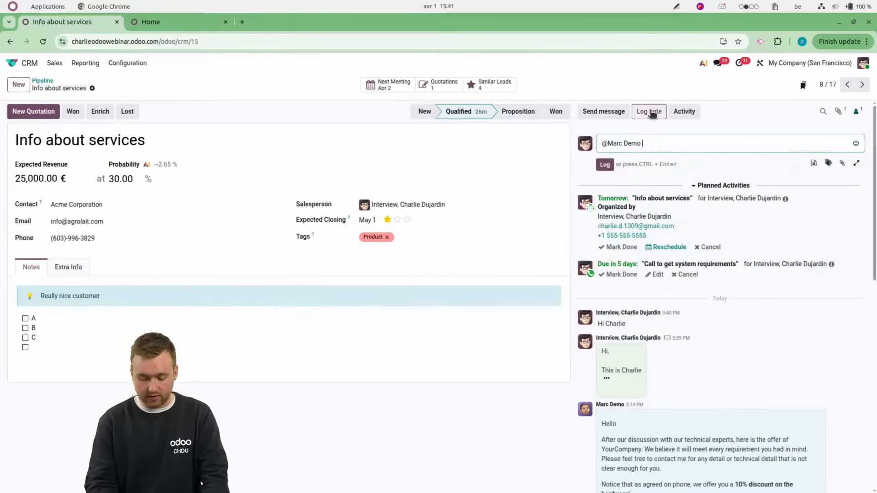
{"action": "type", "text": "Hi mate, see the meeting to"}
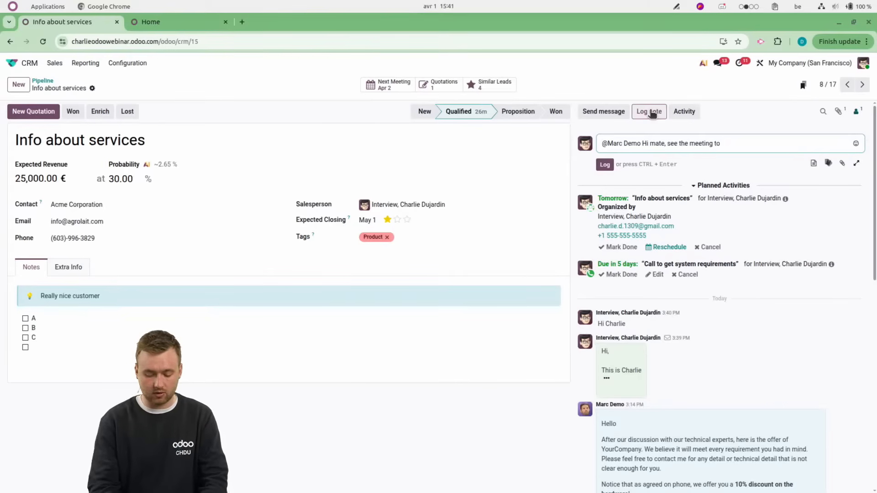
{"action": "type", "text": "morrow ?"}
{"action": "left_click", "coordinate": [605, 165]}
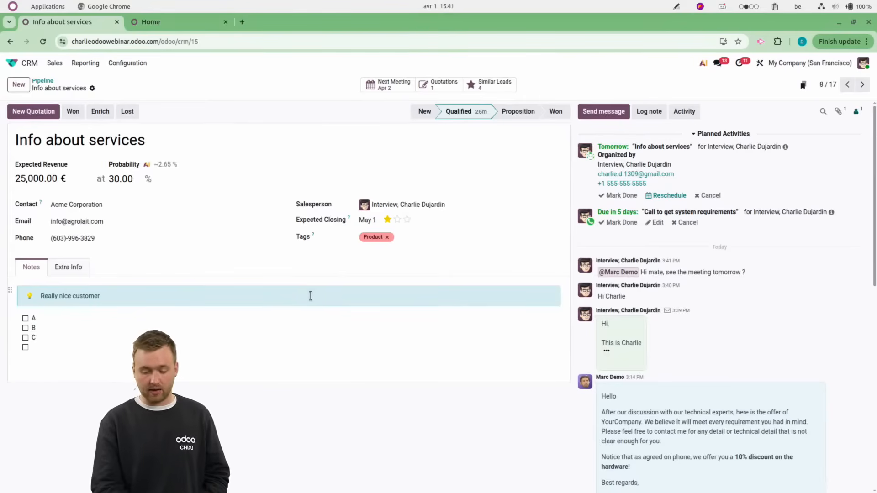
Open the opportunity's quotation, view the product record of its Furniture Assembly line and return to the quotation.
{"action": "left_click", "coordinate": [437, 84]}
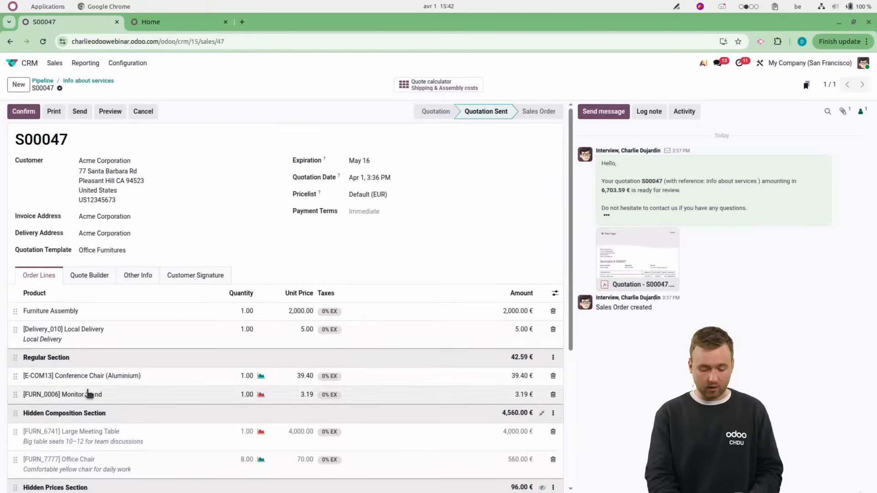
{"action": "left_click", "coordinate": [91, 316]}
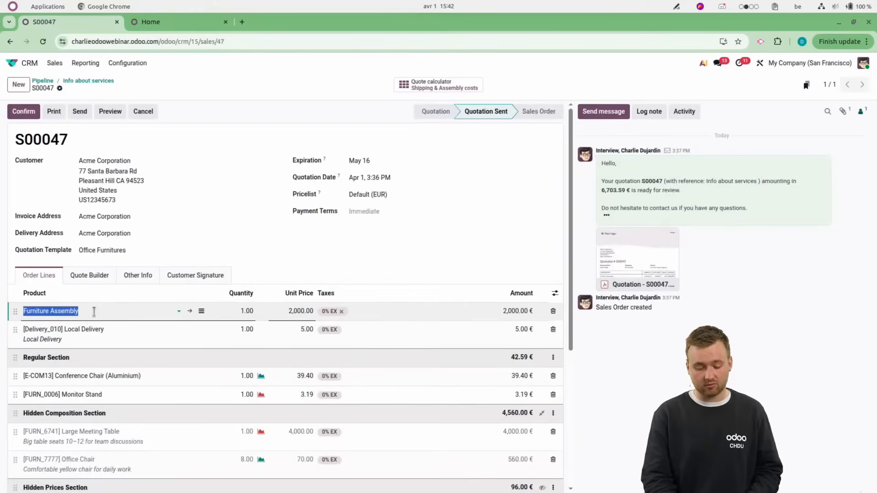
{"action": "left_click", "coordinate": [190, 314]}
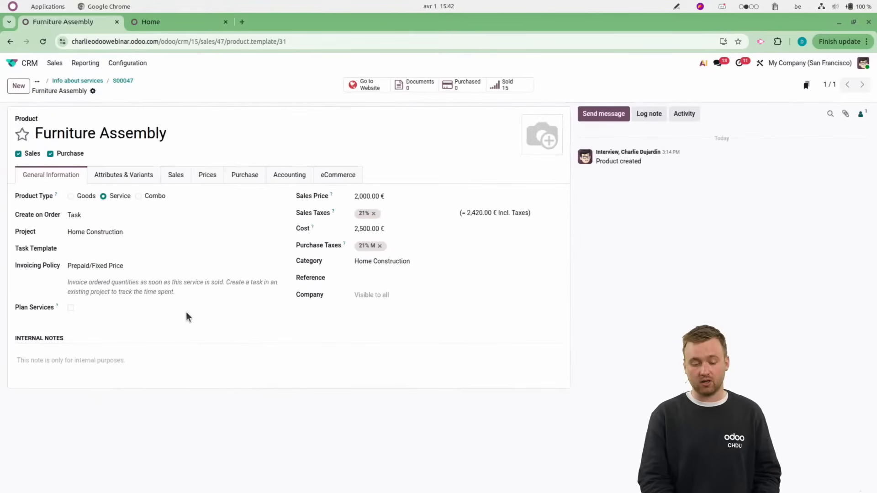
{"action": "left_click", "coordinate": [123, 81]}
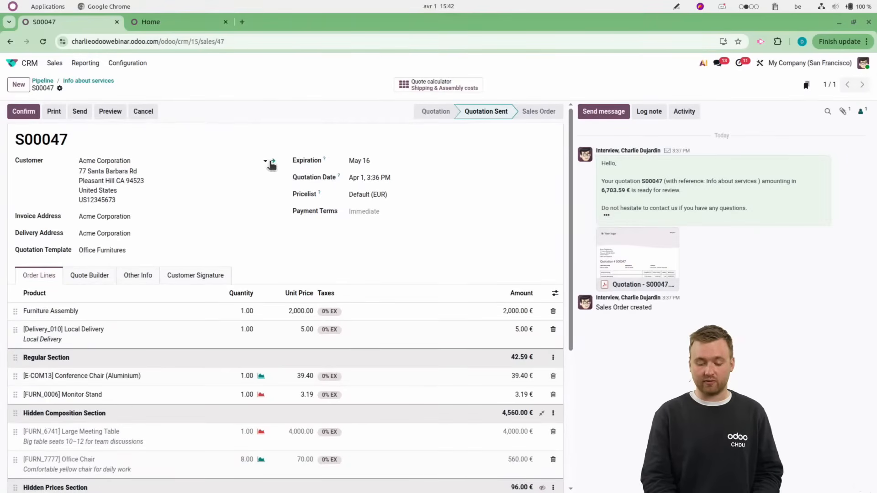
Add the note "ljqsbdfq" to the first related contact of the quotation's customer Acme Corporation, and return to the quotation.
{"action": "left_click", "coordinate": [272, 161]}
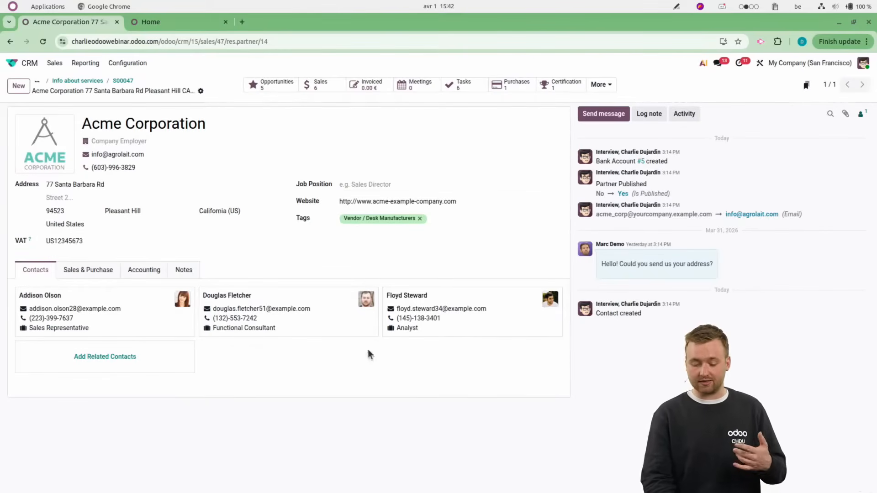
{"action": "left_click", "coordinate": [140, 307]}
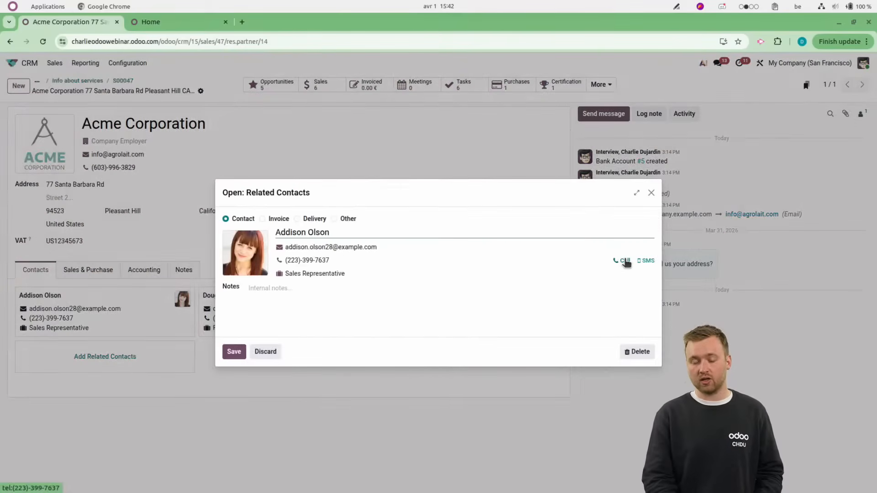
{"action": "left_click", "coordinate": [466, 313]}
{"action": "type", "text": "ljqsbdfq"}
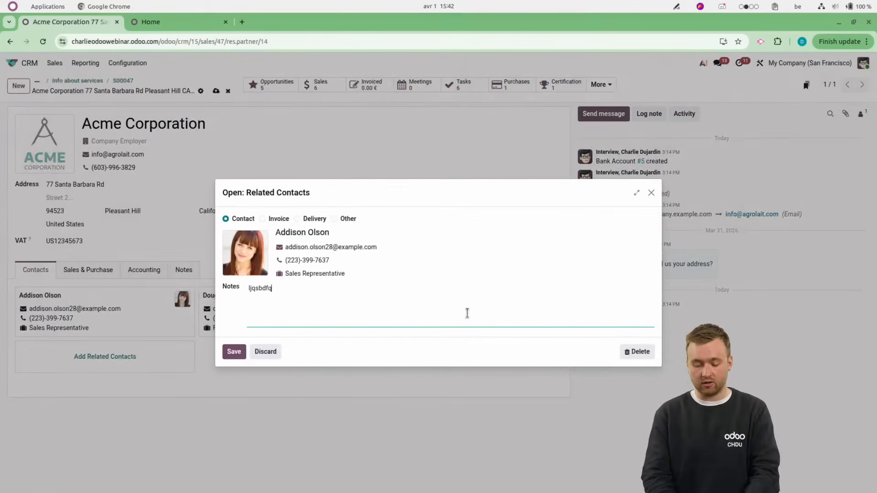
{"action": "left_click", "coordinate": [235, 354]}
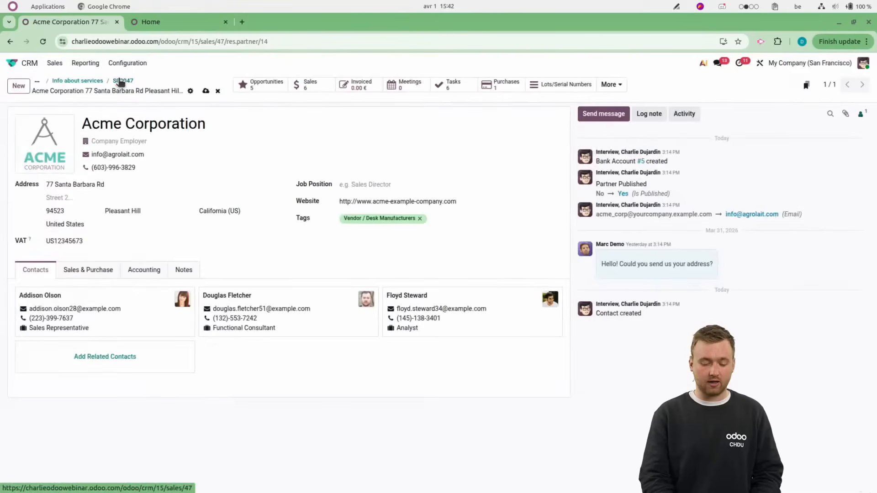
{"action": "left_click", "coordinate": [123, 81]}
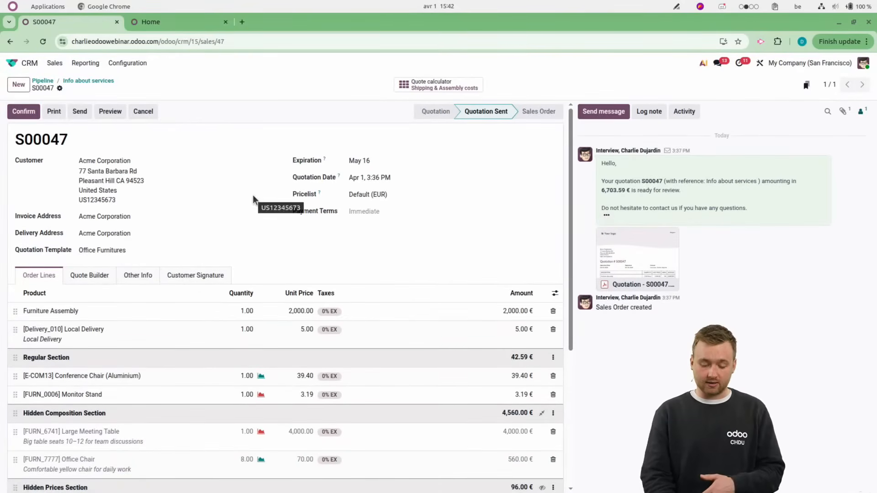
{"action": "mouse_move", "coordinate": [604, 245]}
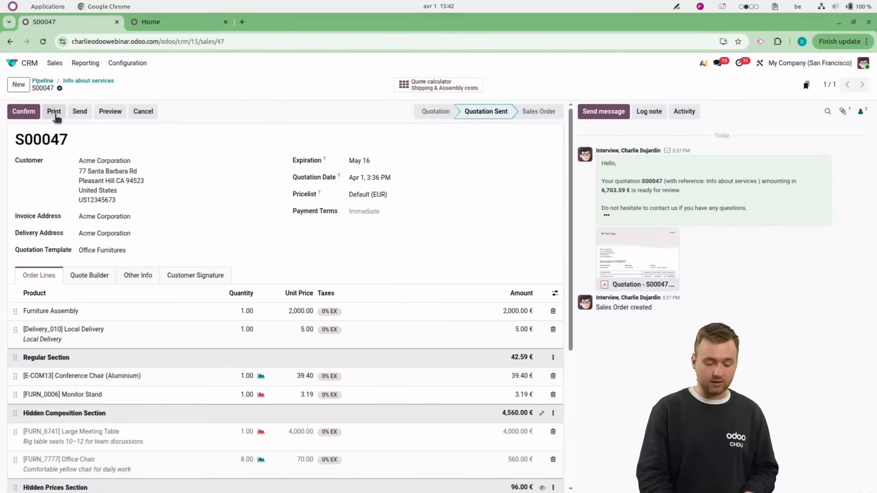
Preview the quotation in the customer portal, view the Conference Chair (Aluminium) product page and return to the quotation.
{"action": "left_click", "coordinate": [103, 112]}
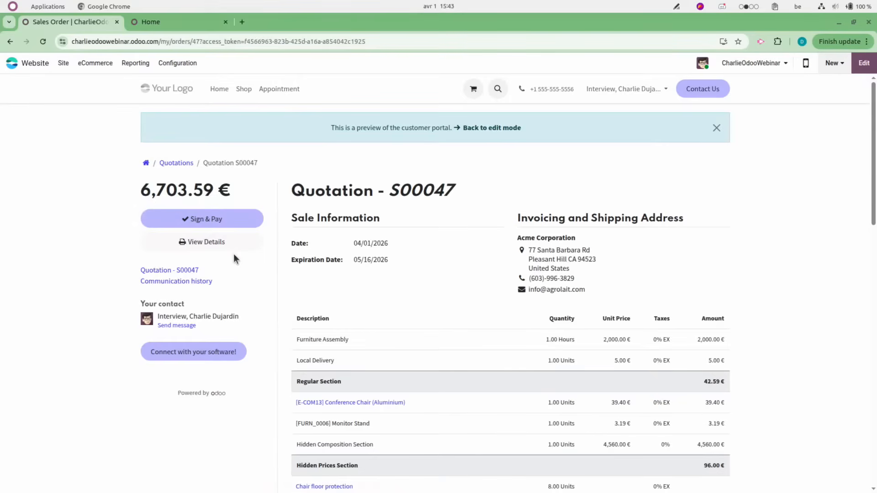
{"action": "scroll", "coordinate": [240, 352], "scroll_direction": "down", "scroll_amount": 5}
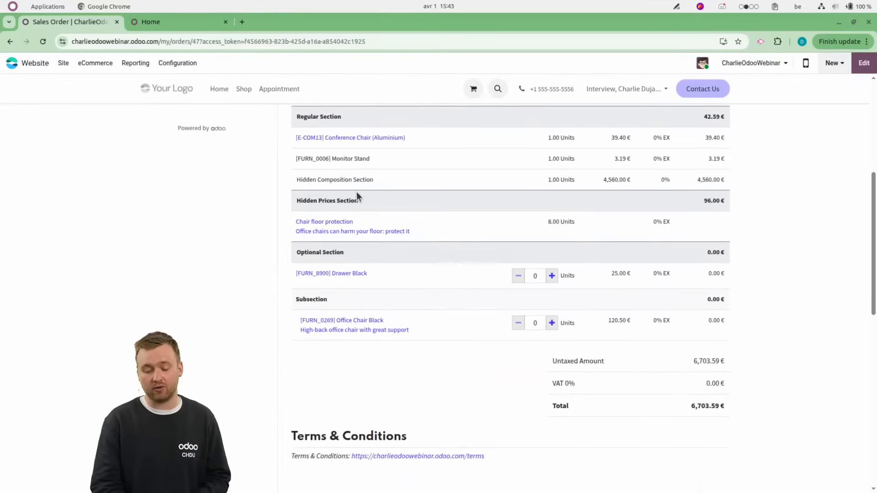
{"action": "left_click", "coordinate": [348, 139]}
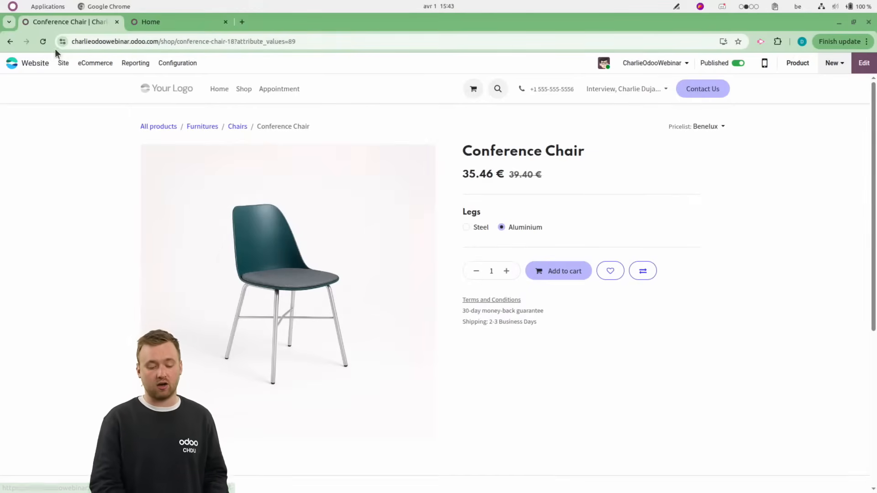
{"action": "left_click", "coordinate": [9, 42]}
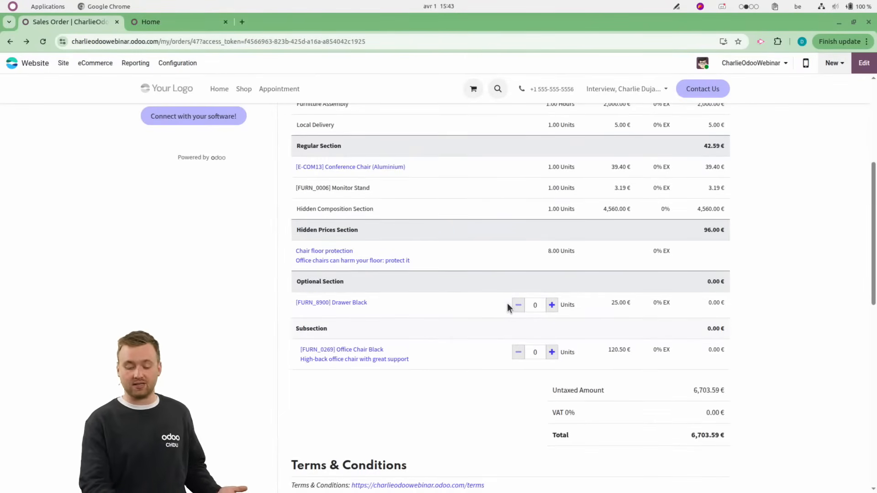
Set the optional Drawer Black quantity to 10 units on the portal quotation and send the message "Hi, really nice" in its communication history.
{"action": "left_click", "coordinate": [538, 306]}
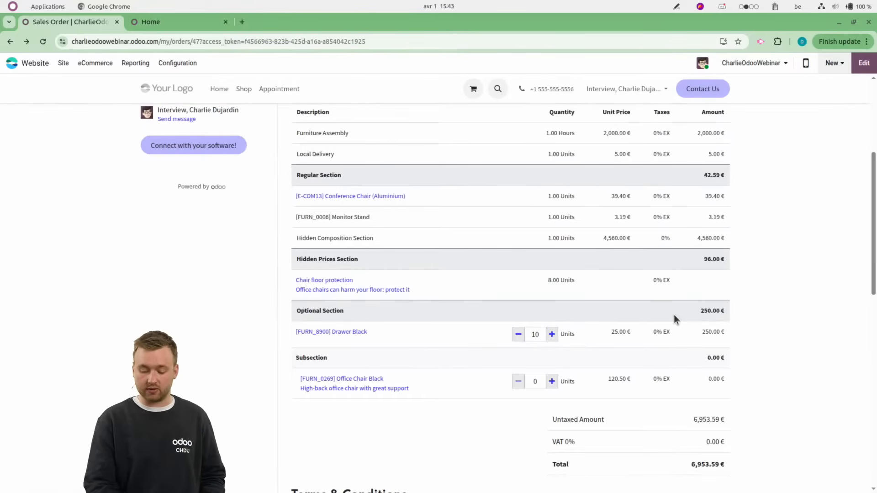
{"action": "scroll", "coordinate": [673, 314], "scroll_direction": "down", "scroll_amount": 3}
{"action": "scroll", "coordinate": [567, 370], "scroll_direction": "down", "scroll_amount": 9}
{"action": "scroll", "coordinate": [450, 247], "scroll_direction": "up", "scroll_amount": 2}
{"action": "scroll", "coordinate": [451, 247], "scroll_direction": "up", "scroll_amount": 2}
{"action": "left_click", "coordinate": [396, 279]}
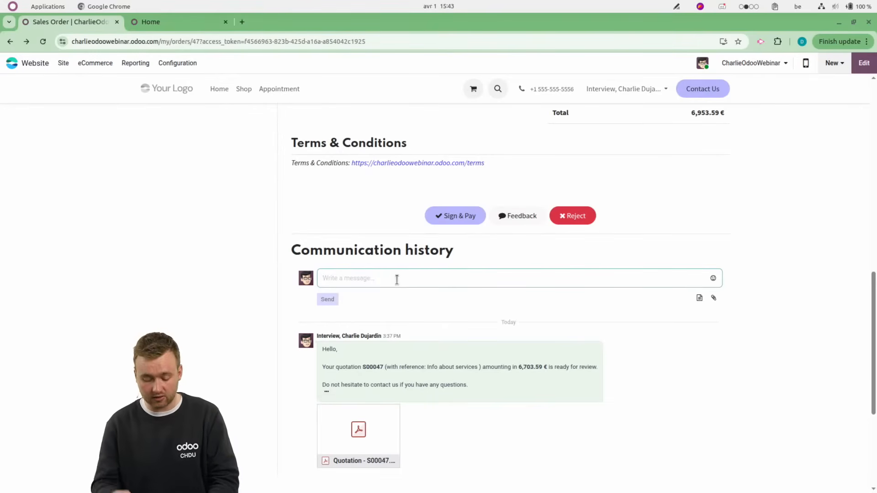
{"action": "type", "text": "Hi, really nice"}
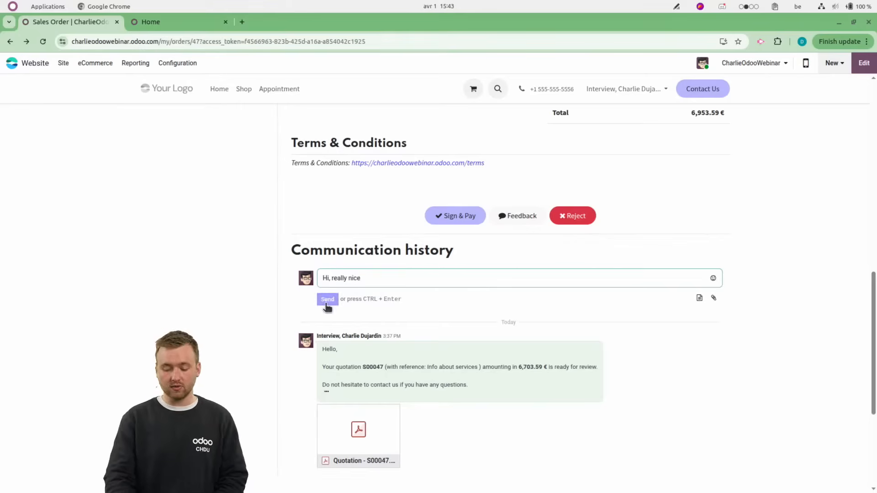
{"action": "left_click", "coordinate": [327, 303]}
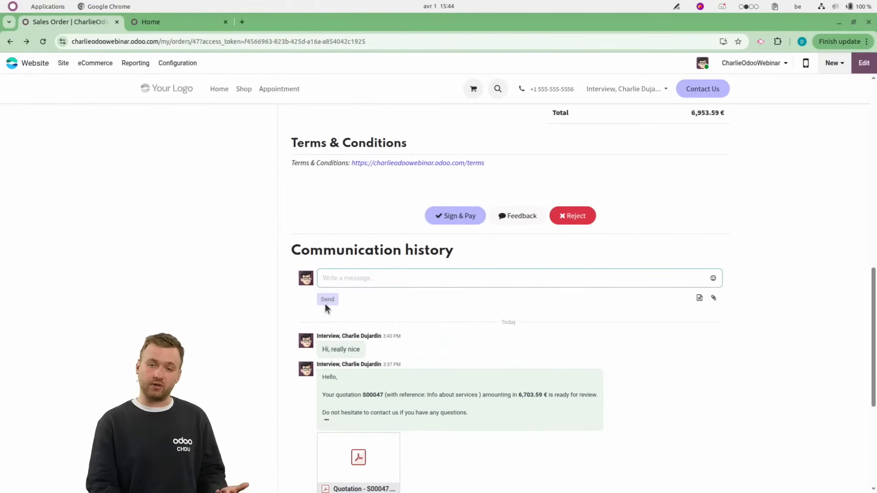
Accept and sign the quotation on behalf of Acme Corporation, and open the list of payment providers.
{"action": "scroll", "coordinate": [433, 299], "scroll_direction": "up", "scroll_amount": 15}
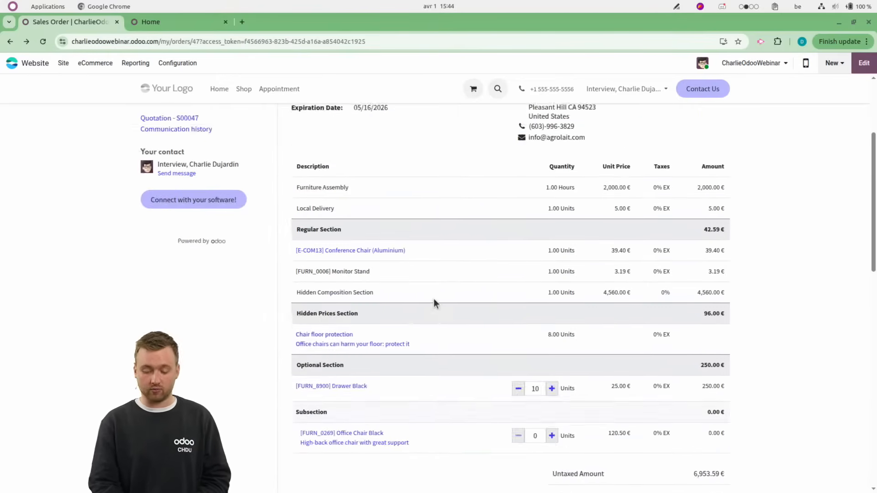
{"action": "left_click", "coordinate": [207, 221]}
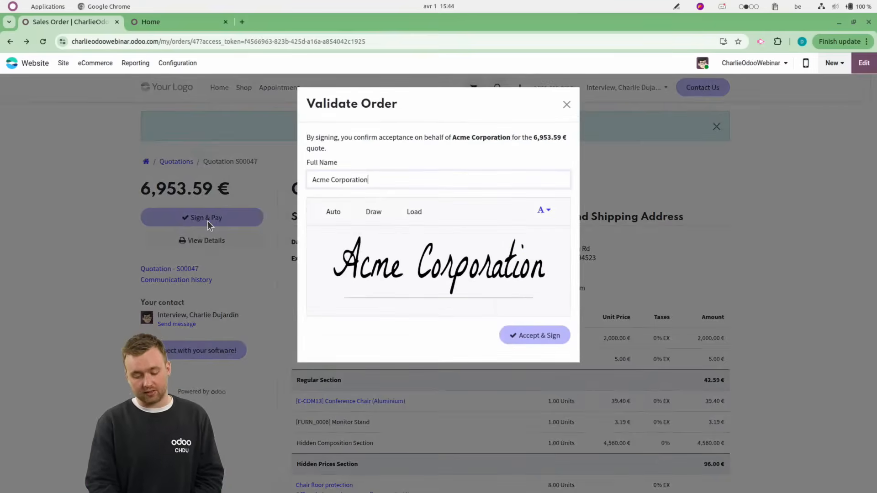
{"action": "left_click", "coordinate": [536, 338]}
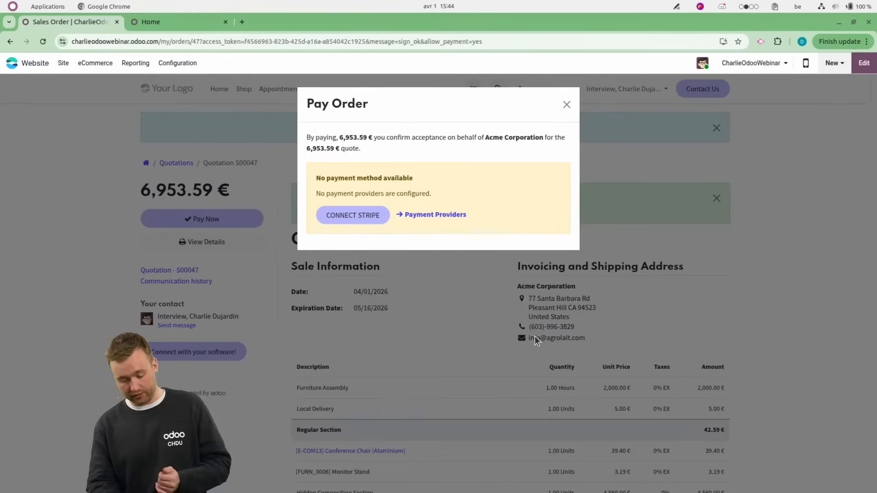
{"action": "left_click", "coordinate": [437, 216]}
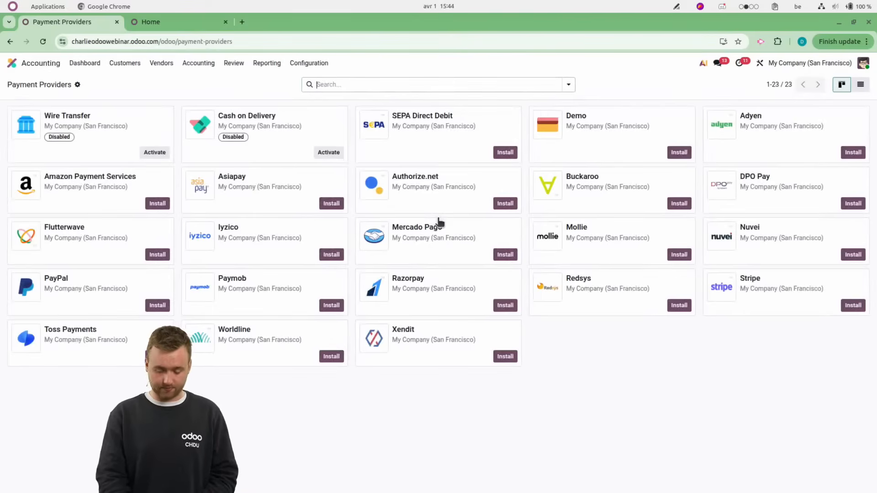
Open Acme Corporation's newest quotation in the Sales app and review the customer message and sent e-mail in its history.
{"action": "left_click", "coordinate": [13, 63]}
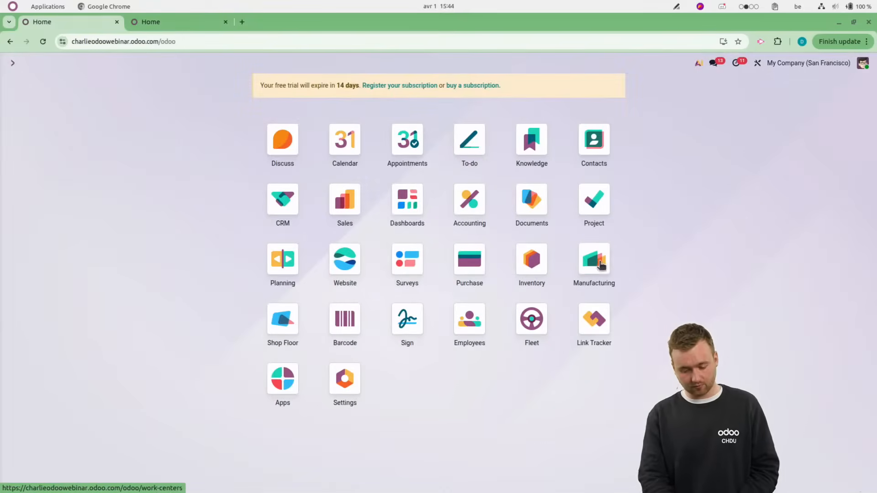
{"action": "left_click", "coordinate": [351, 211]}
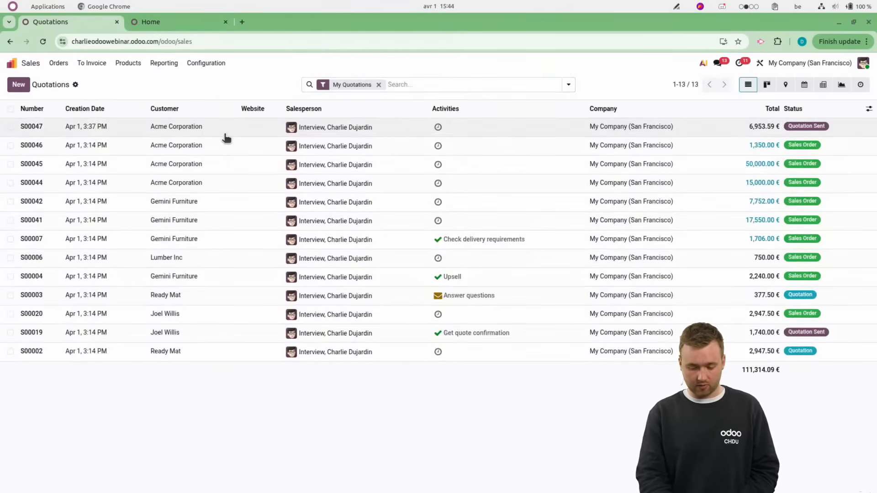
{"action": "left_click", "coordinate": [226, 138]}
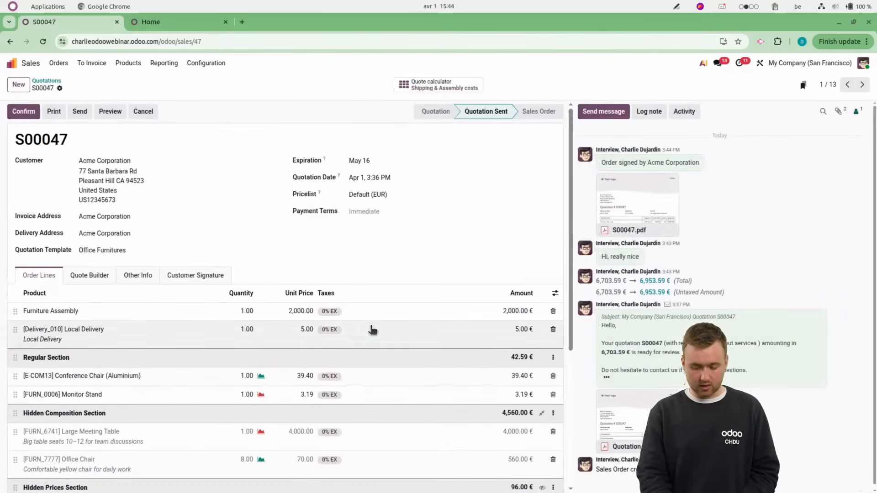
{"action": "left_click_drag", "start_coordinate": [612, 326], "coordinate": [712, 371]}
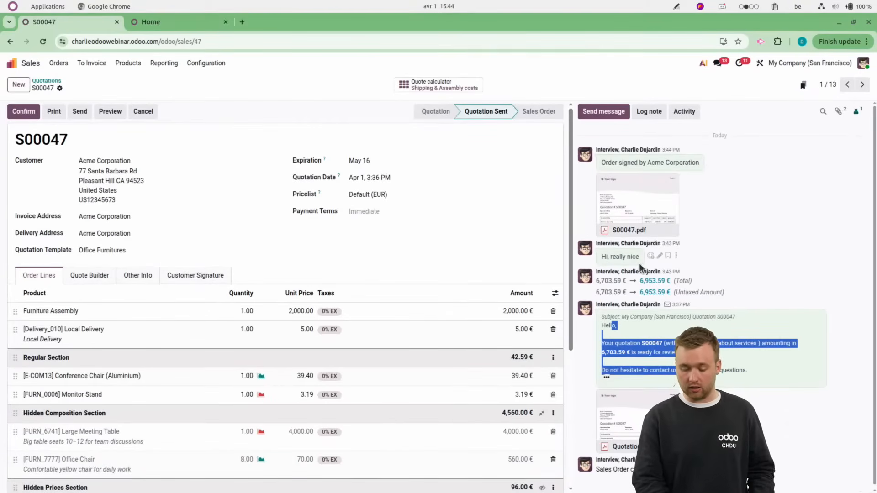
{"action": "left_click_drag", "start_coordinate": [601, 255], "coordinate": [651, 258]}
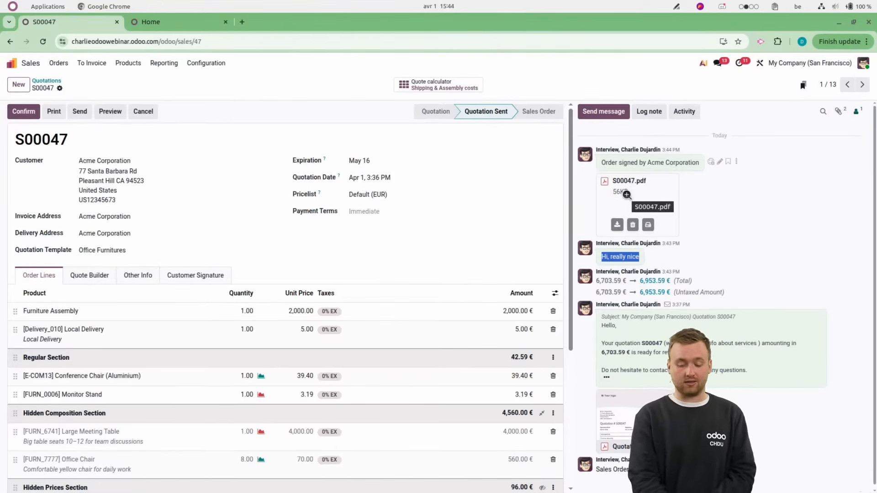
View the signed quotation PDF attached to the history through to its signature, and close the preview.
{"action": "left_click", "coordinate": [626, 195]}
{"action": "scroll", "coordinate": [489, 368], "scroll_direction": "down", "scroll_amount": 5}
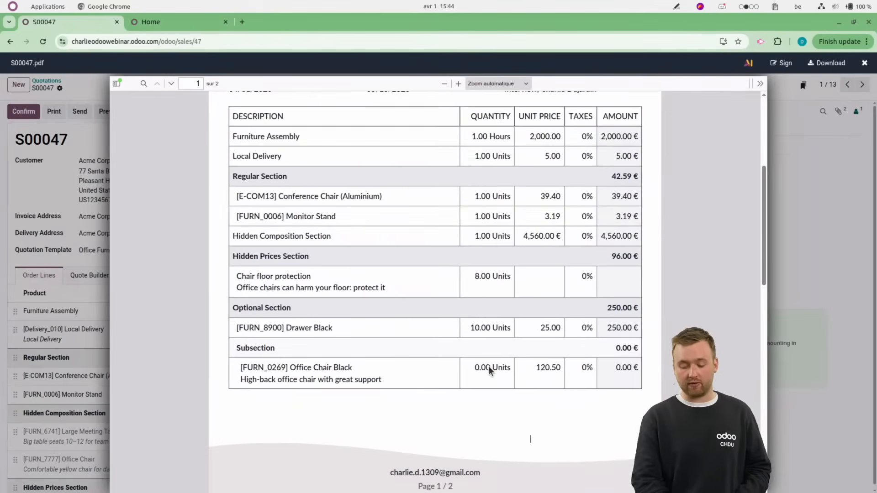
{"action": "scroll", "coordinate": [489, 366], "scroll_direction": "down", "scroll_amount": 10}
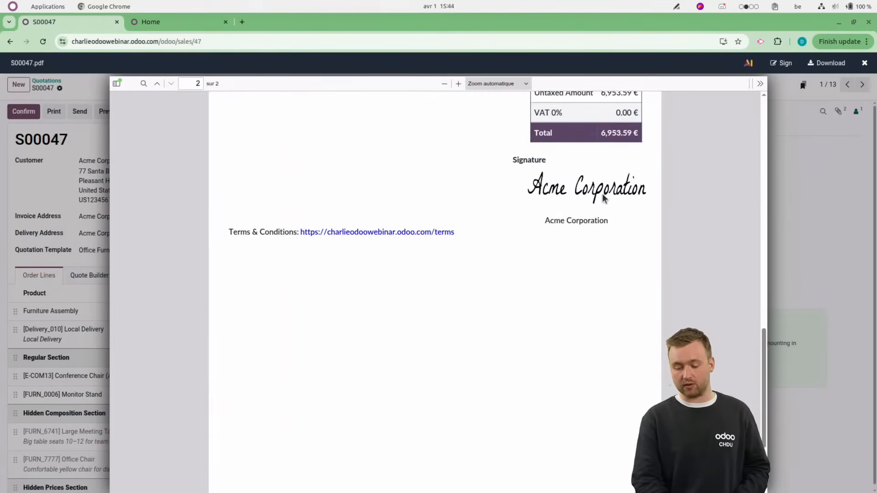
{"action": "left_click", "coordinate": [820, 192]}
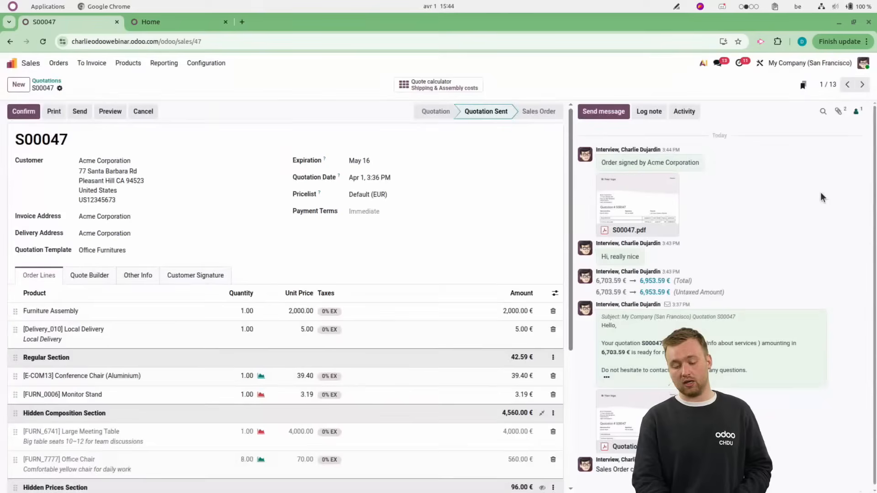
Confirm the quotation as a sales order, create a draft regular invoice from it and return to the order.
{"action": "left_click", "coordinate": [25, 110]}
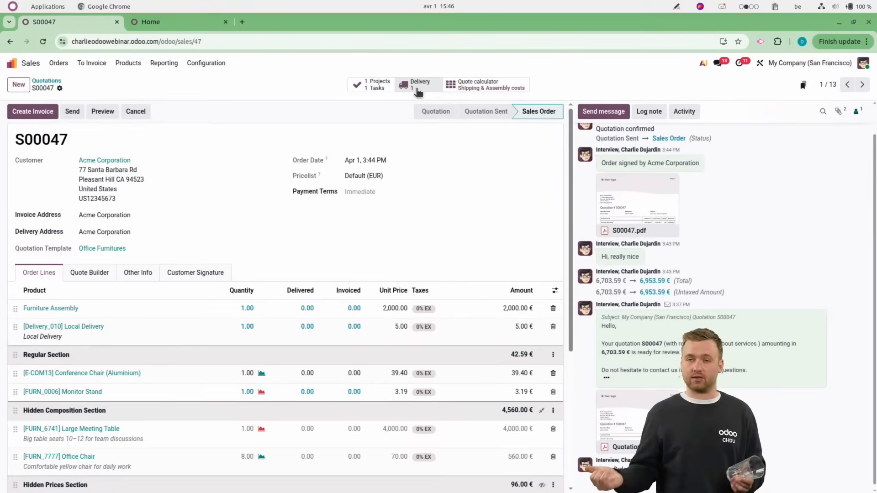
{"action": "left_click", "coordinate": [35, 112]}
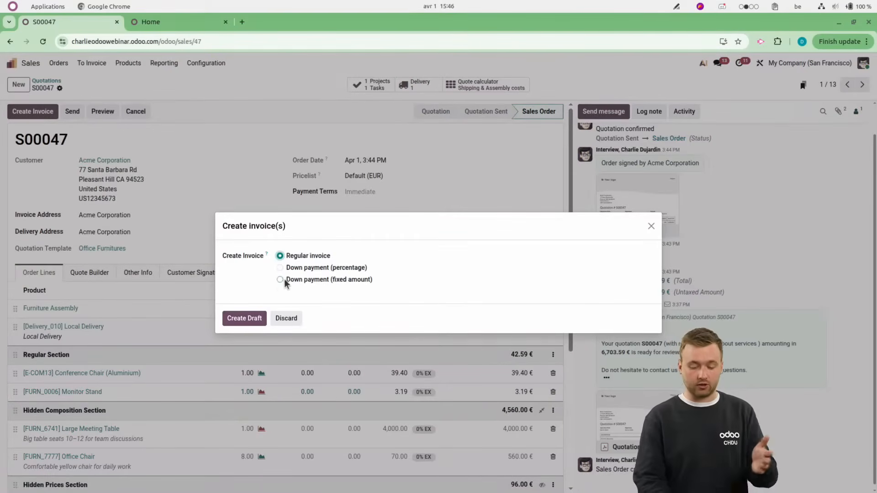
{"action": "left_click", "coordinate": [238, 315]}
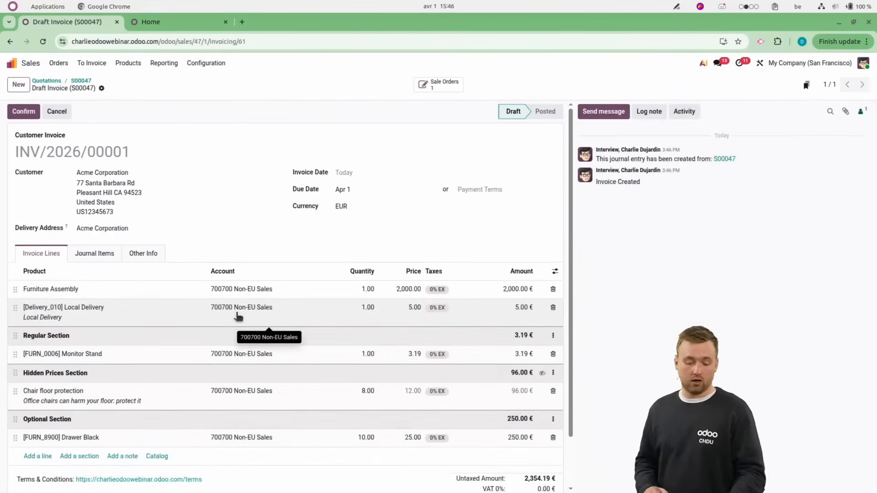
{"action": "scroll", "coordinate": [230, 371], "scroll_direction": "down", "scroll_amount": 2}
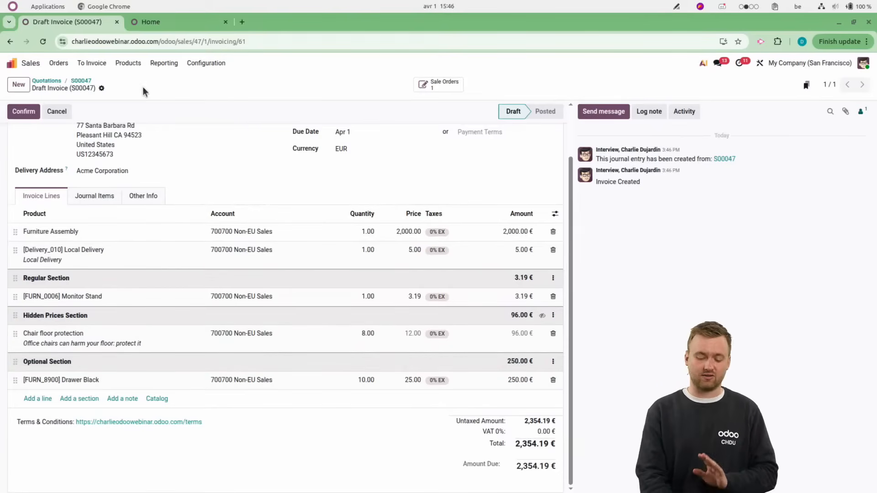
{"action": "left_click", "coordinate": [80, 82]}
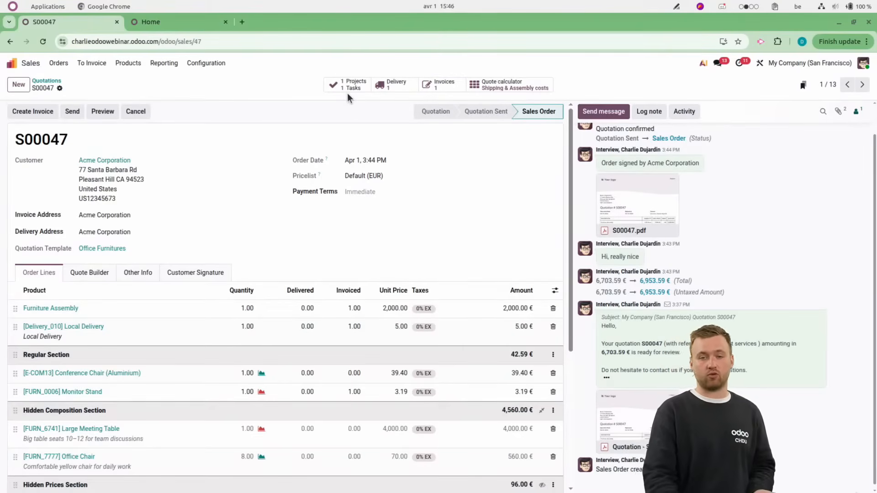
In Inventory, sort the delivery orders by reference in descending order, view the newest Acme Corporation delivery and return to the overview.
{"action": "left_click", "coordinate": [26, 65]}
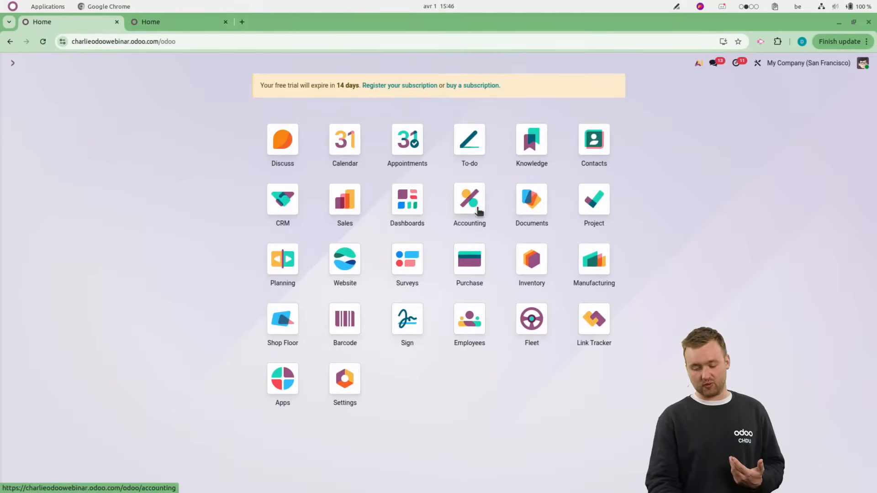
{"action": "left_click", "coordinate": [523, 268]}
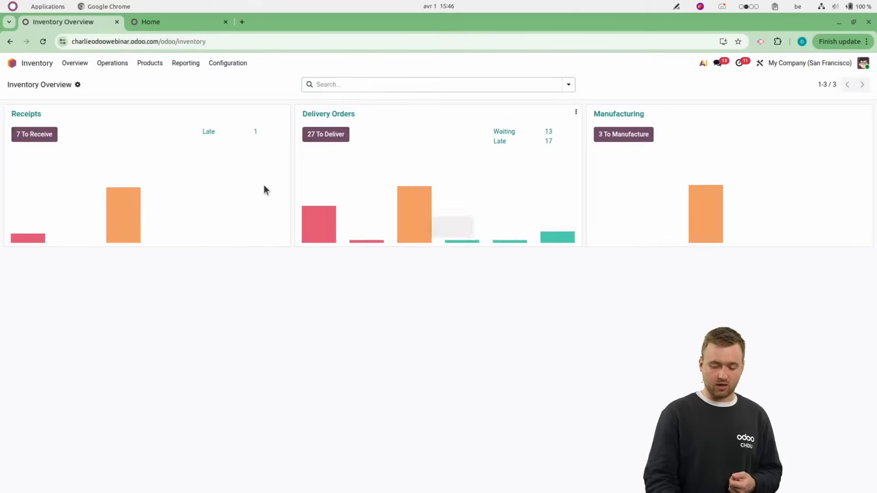
{"action": "left_click", "coordinate": [329, 114]}
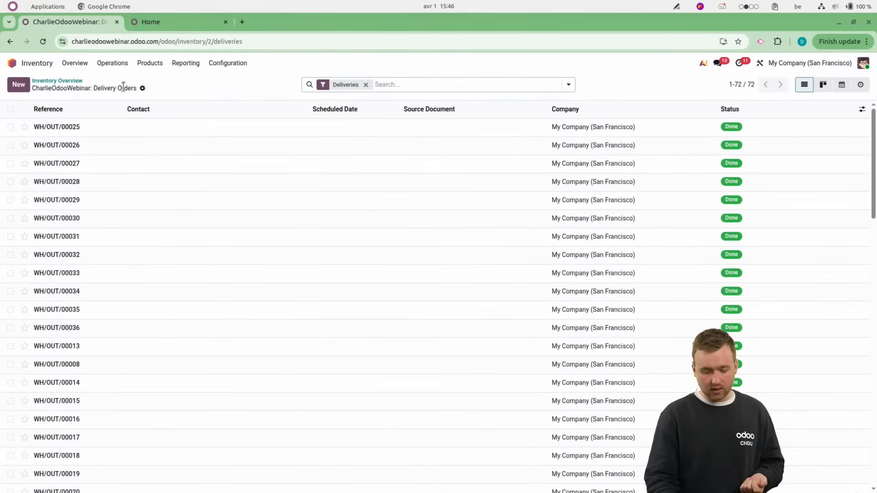
{"action": "left_click", "coordinate": [57, 109]}
{"action": "left_click", "coordinate": [57, 109]}
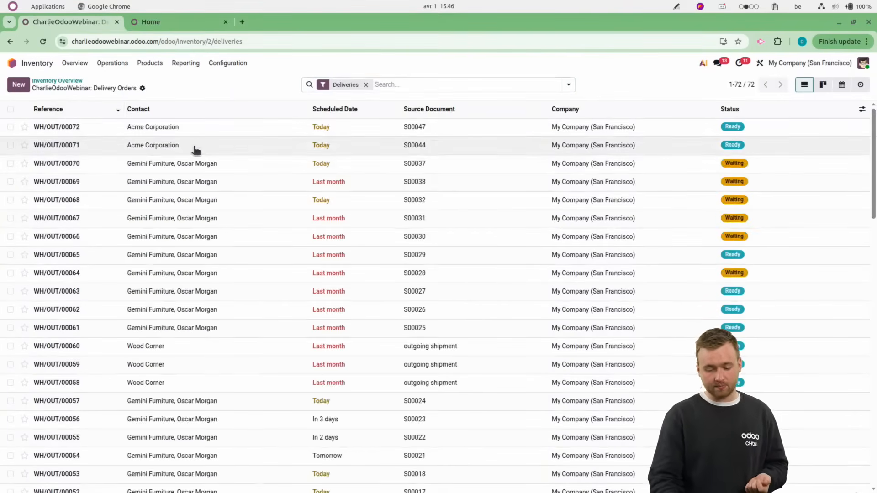
{"action": "left_click", "coordinate": [209, 128]}
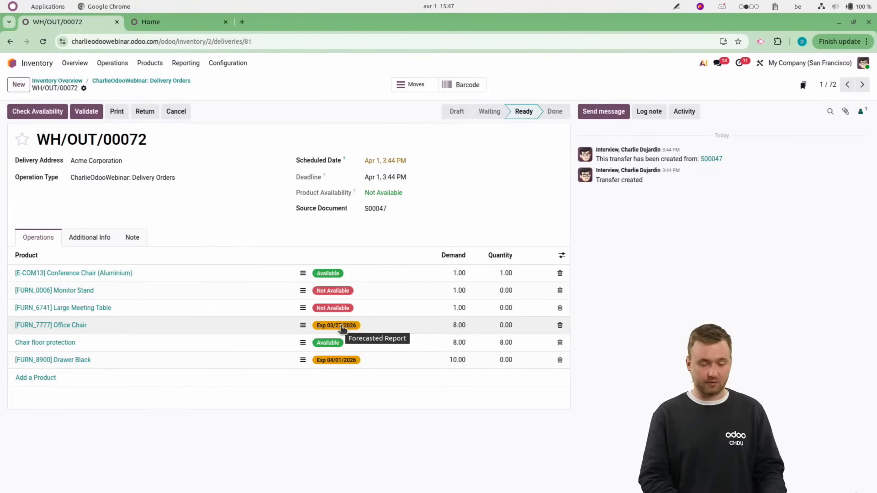
{"action": "left_click", "coordinate": [51, 80]}
Open the Acme Corporation opportunity "Info about services" from the CRM pipeline.
{"action": "left_click", "coordinate": [26, 63]}
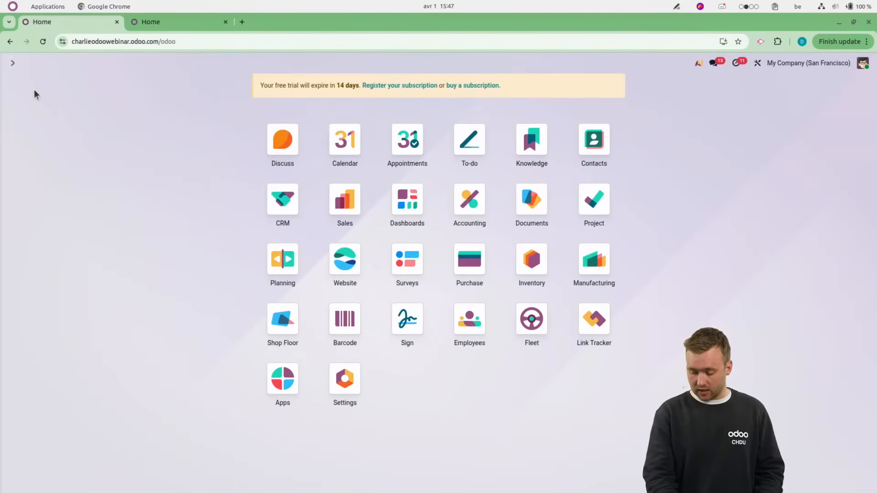
{"action": "middle_click", "coordinate": [270, 219]}
{"action": "left_click", "coordinate": [269, 217]}
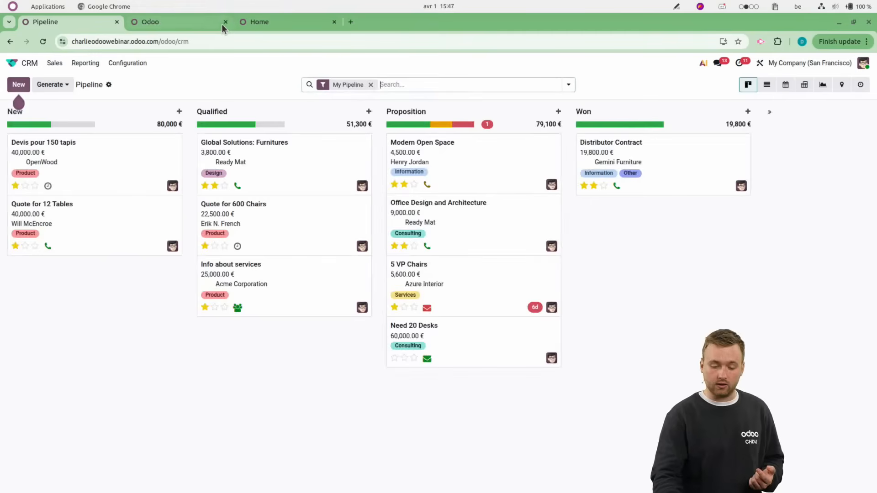
{"action": "left_click", "coordinate": [275, 280]}
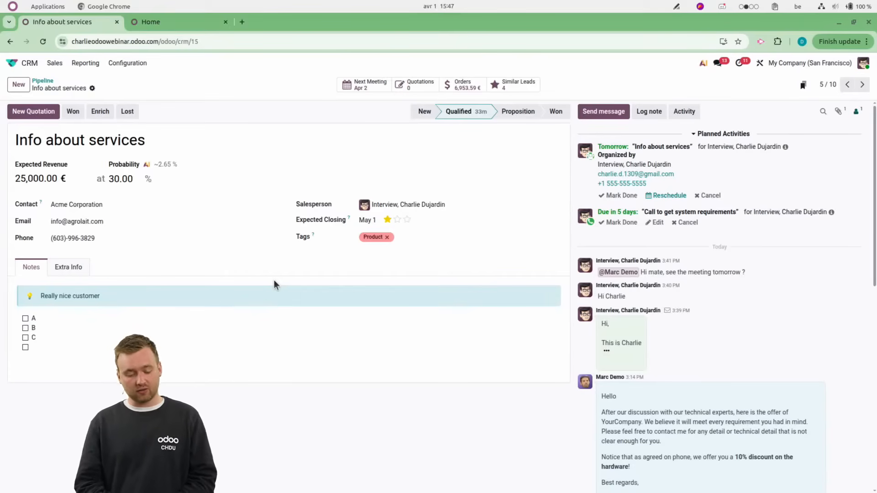
In the Project app, create a billable project named "1st of April" without choosing a customer.
{"action": "left_click", "coordinate": [23, 63]}
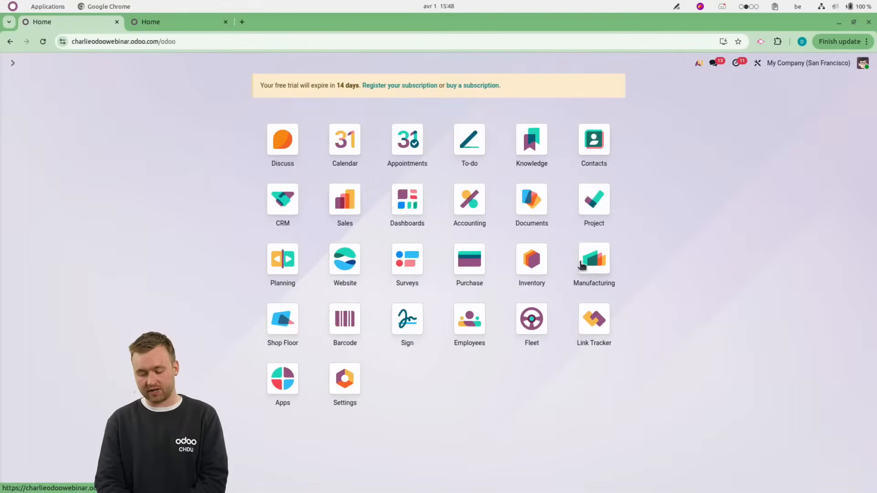
{"action": "left_click", "coordinate": [594, 206]}
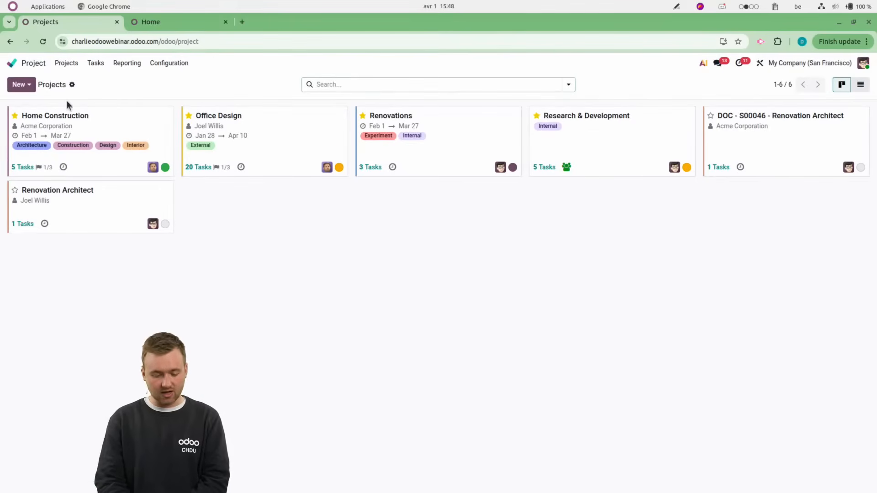
{"action": "left_click", "coordinate": [21, 85]}
{"action": "left_click", "coordinate": [48, 105]}
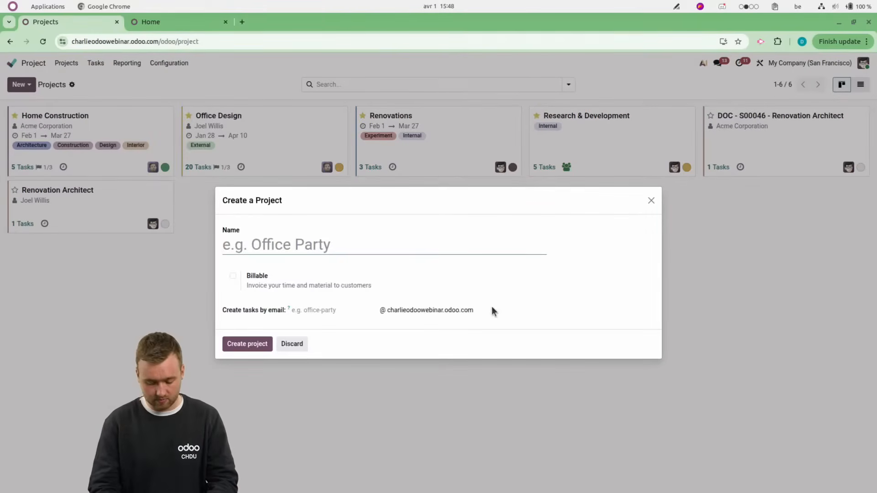
{"action": "type", "text": "1st of April"}
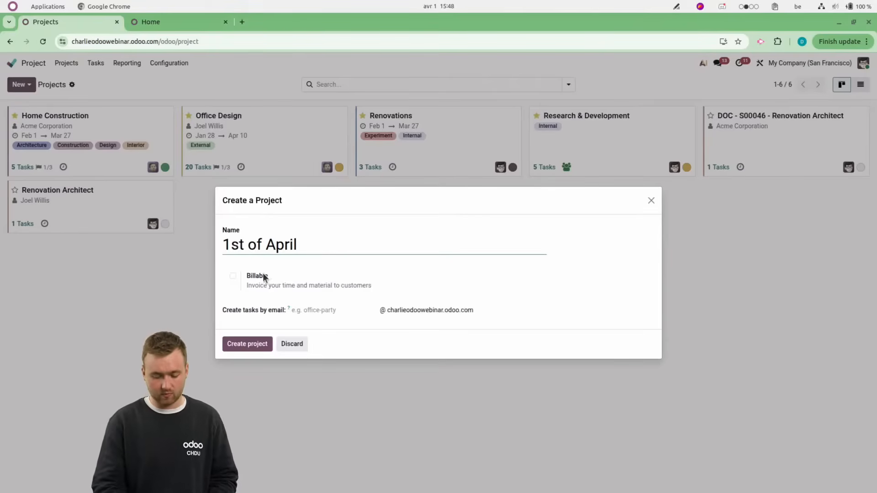
{"action": "left_click", "coordinate": [239, 276]}
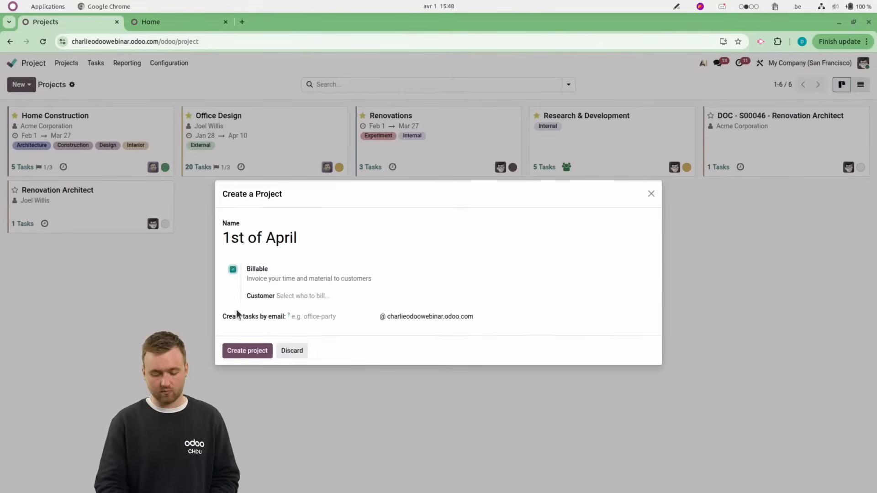
{"action": "left_click", "coordinate": [236, 351]}
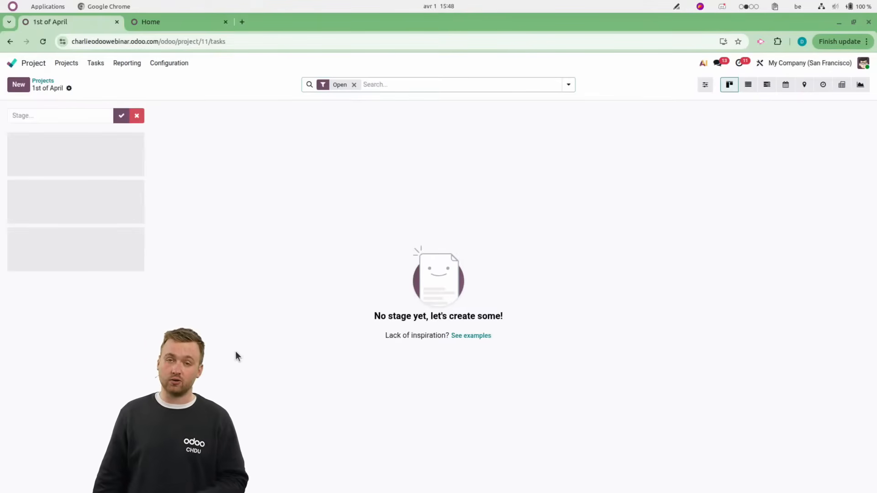
Add a stage named "Stage 1" to the new project's task board.
{"action": "left_click", "coordinate": [29, 114]}
{"action": "type", "text": "Stage 1"}
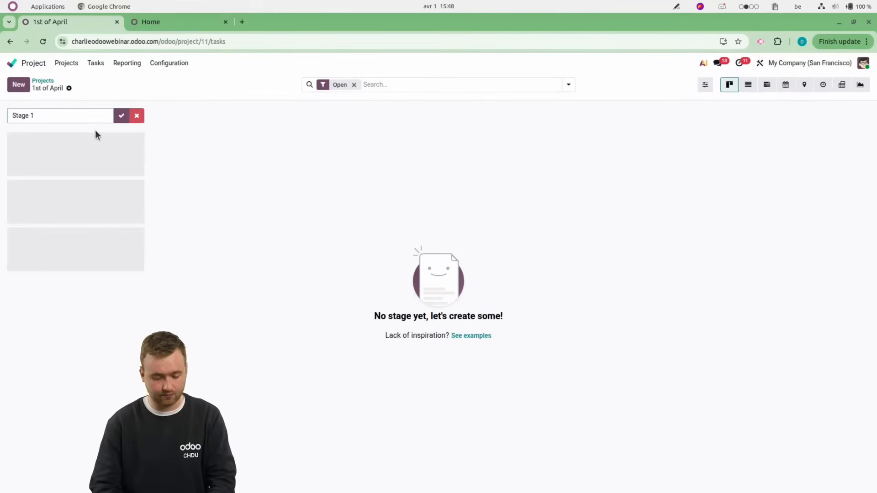
{"action": "left_click", "coordinate": [120, 117]}
Create a task titled "Task Webinar" in Stage 1 and open its form.
{"action": "left_click", "coordinate": [19, 84]}
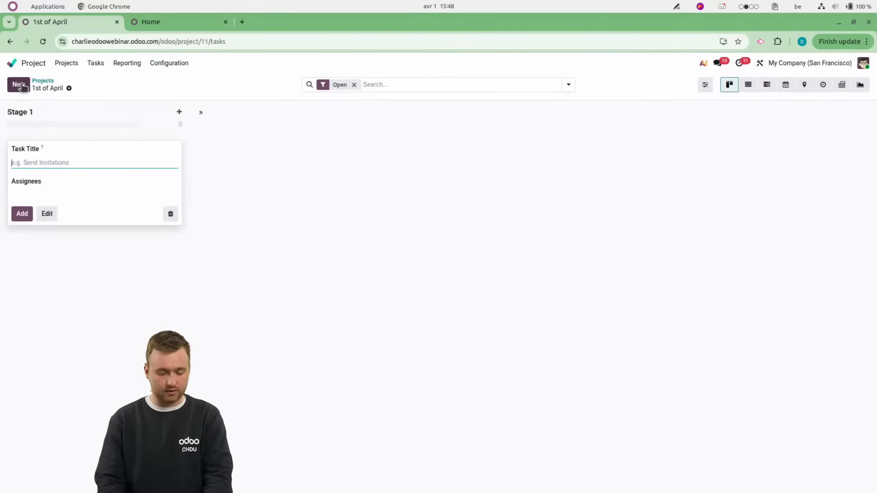
{"action": "type", "text": "Tas"}
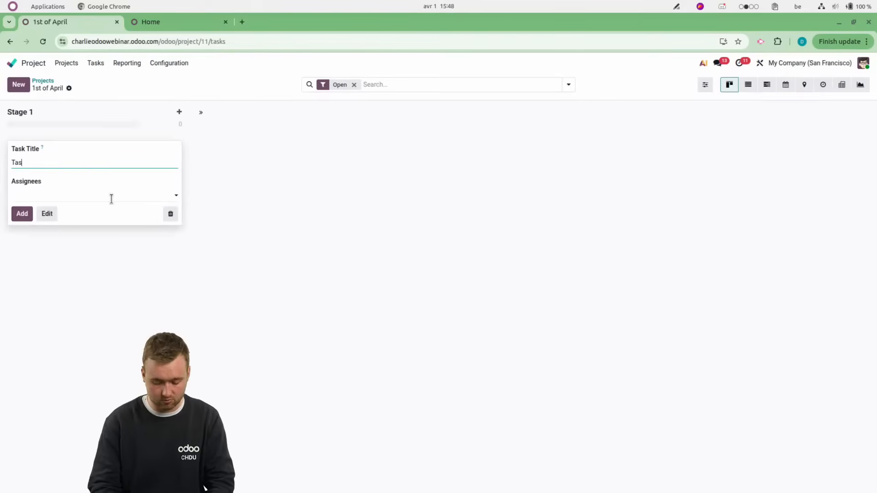
{"action": "type", "text": "k Webinar"}
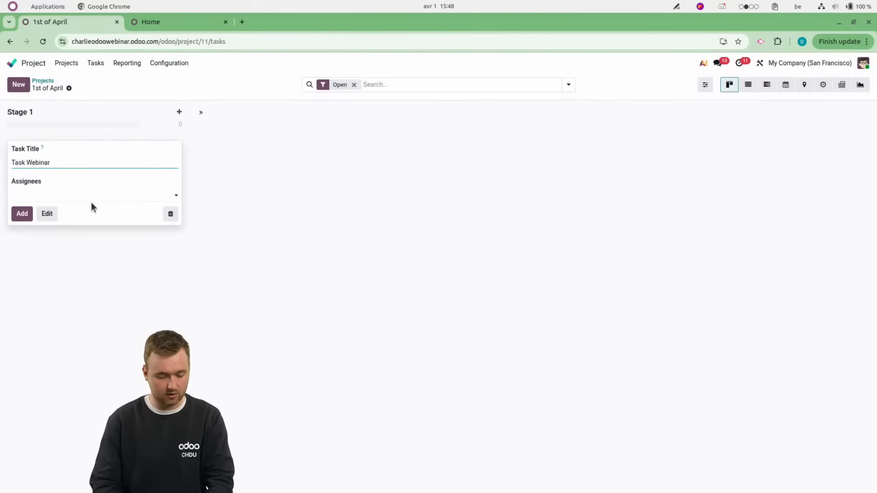
{"action": "left_click", "coordinate": [21, 215]}
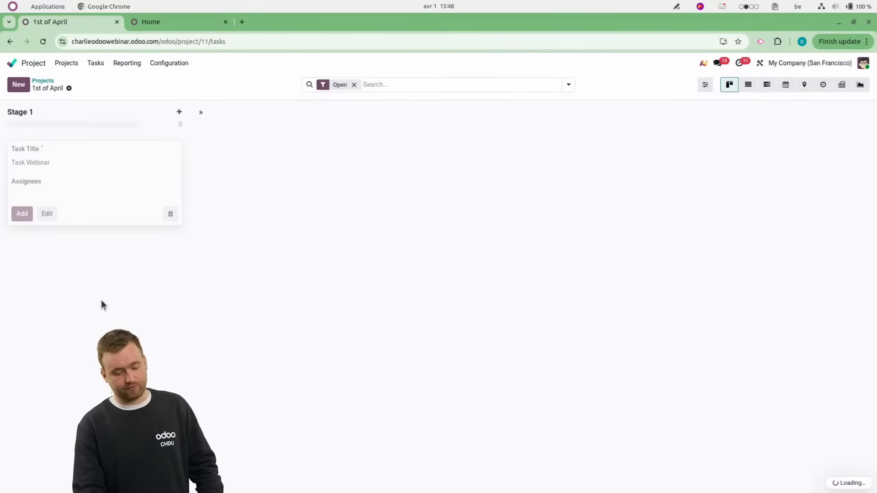
{"action": "left_click", "coordinate": [87, 249]}
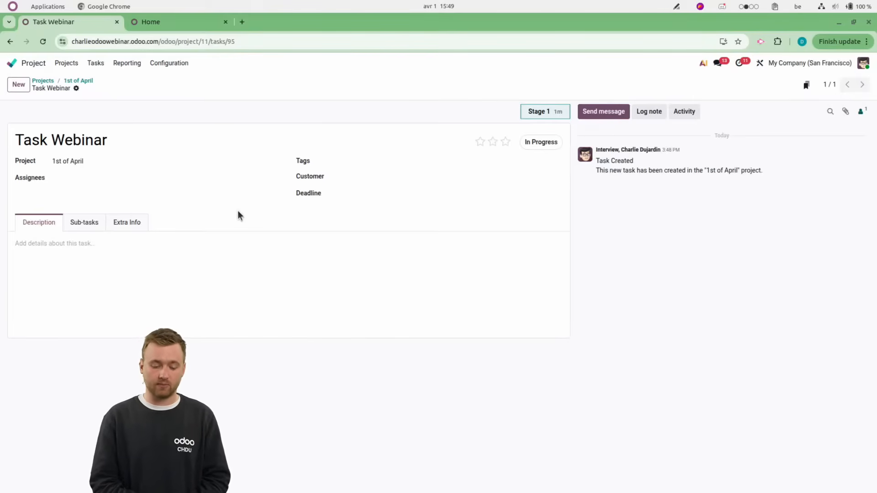
Activate Odoo Studio from the Task Webinar form.
{"action": "left_click", "coordinate": [759, 62]}
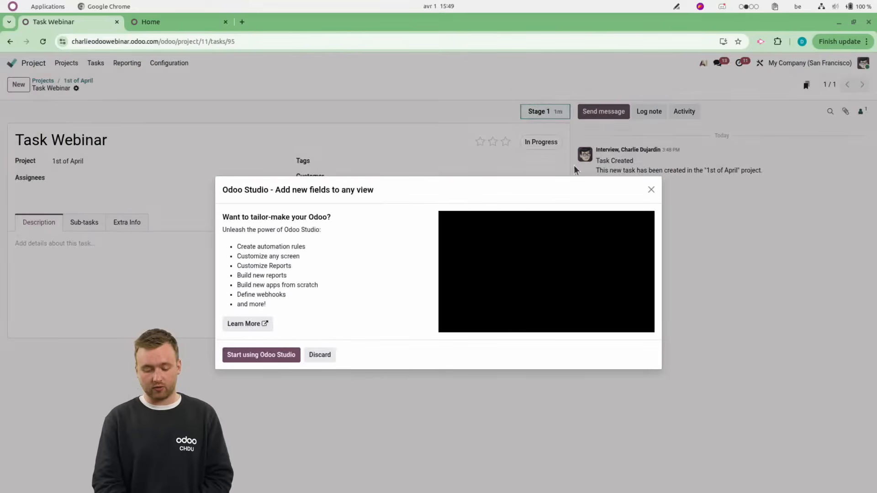
{"action": "left_click", "coordinate": [238, 358]}
{"action": "left_click", "coordinate": [239, 308]}
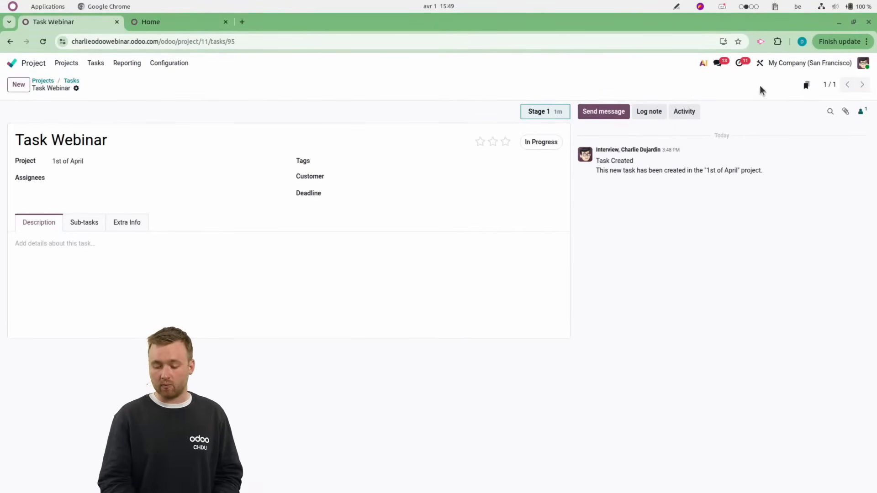
In Studio, add a Many2One field related to the Lead model below Assignees on the task form.
{"action": "left_click", "coordinate": [760, 64]}
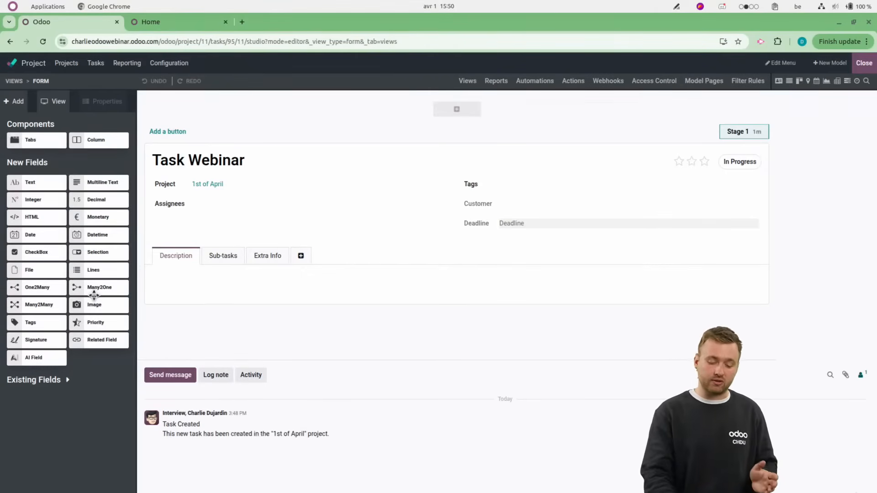
{"action": "left_click_drag", "start_coordinate": [94, 295], "coordinate": [178, 235]}
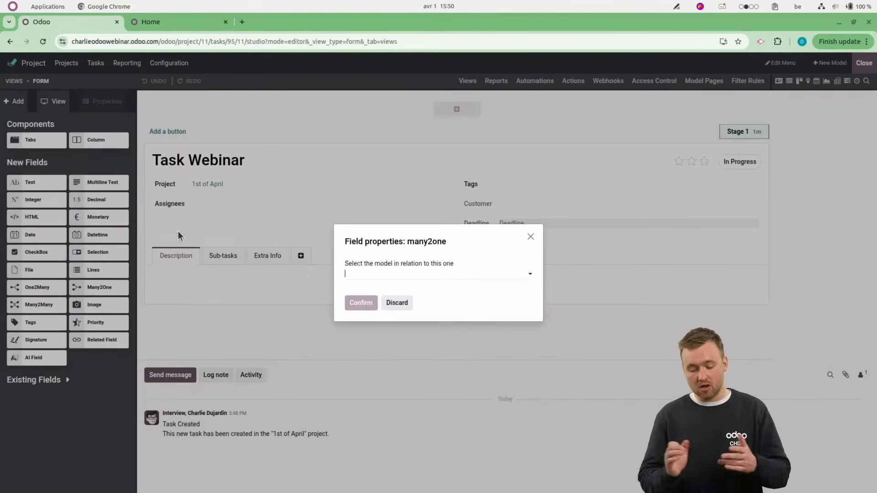
{"action": "type", "text": "crm"}
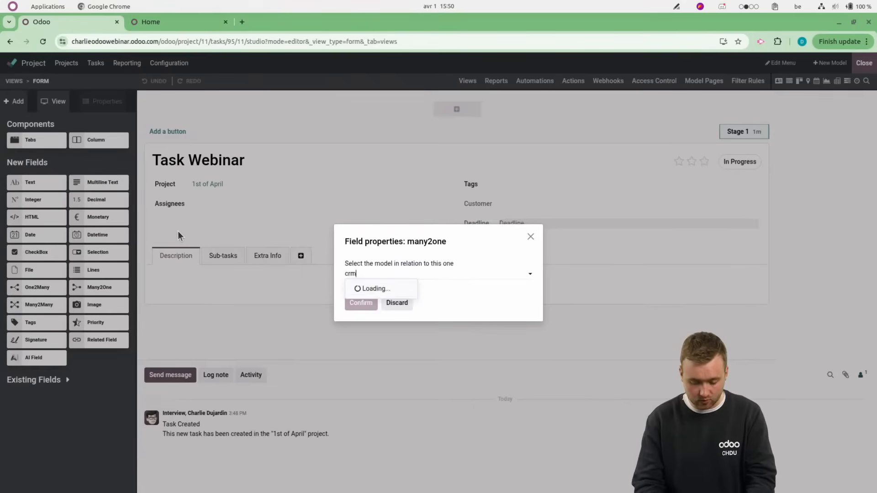
{"action": "key", "text": "Return"}
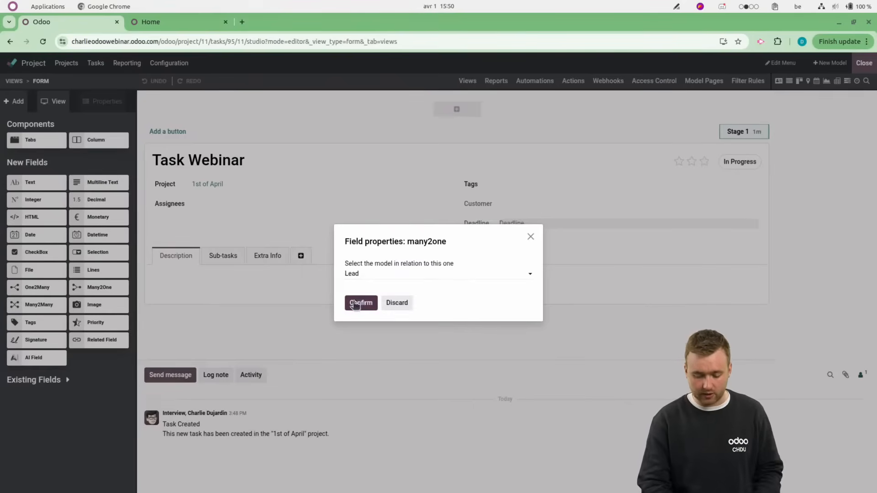
{"action": "left_click", "coordinate": [358, 304]}
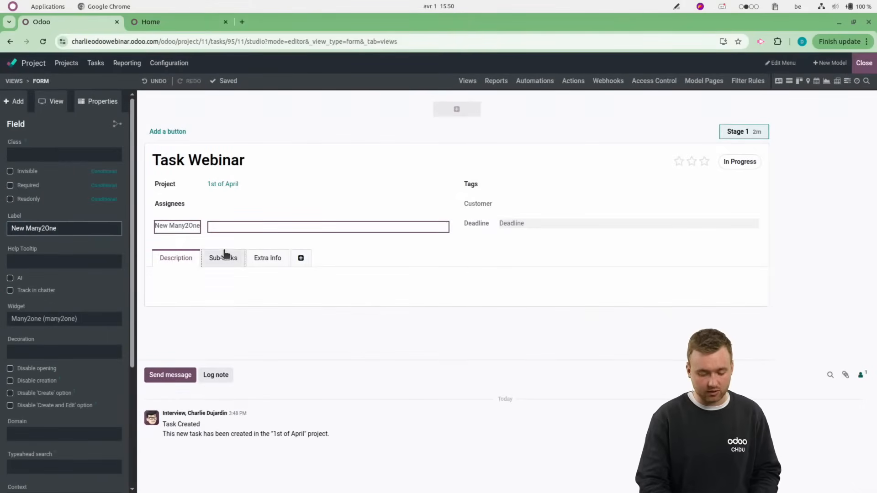
Label the new Many2One field "Lead (Studio)" and leave Studio.
{"action": "left_click_drag", "start_coordinate": [68, 229], "coordinate": [2, 224]}
{"action": "type", "text": "Lead"}
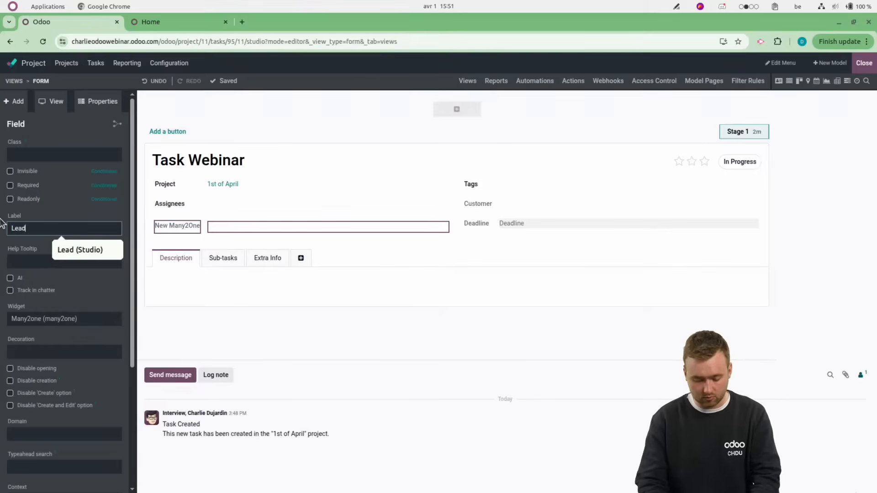
{"action": "left_click", "coordinate": [82, 250]}
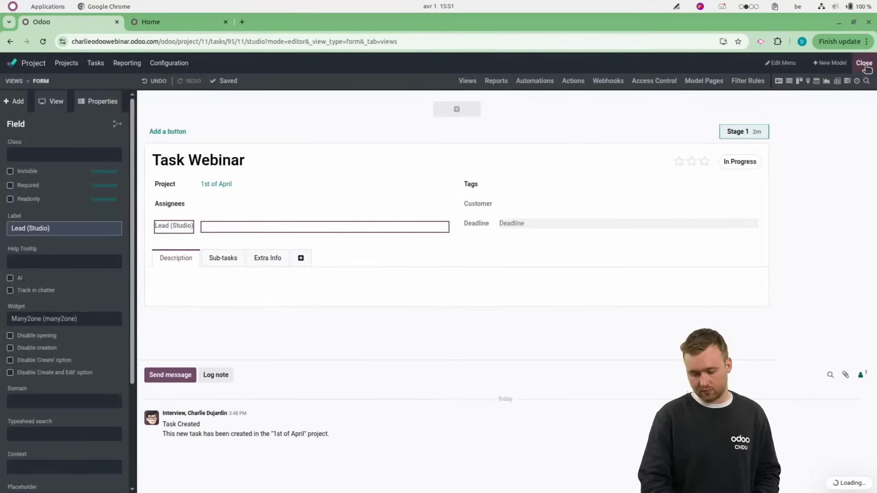
{"action": "left_click", "coordinate": [864, 63]}
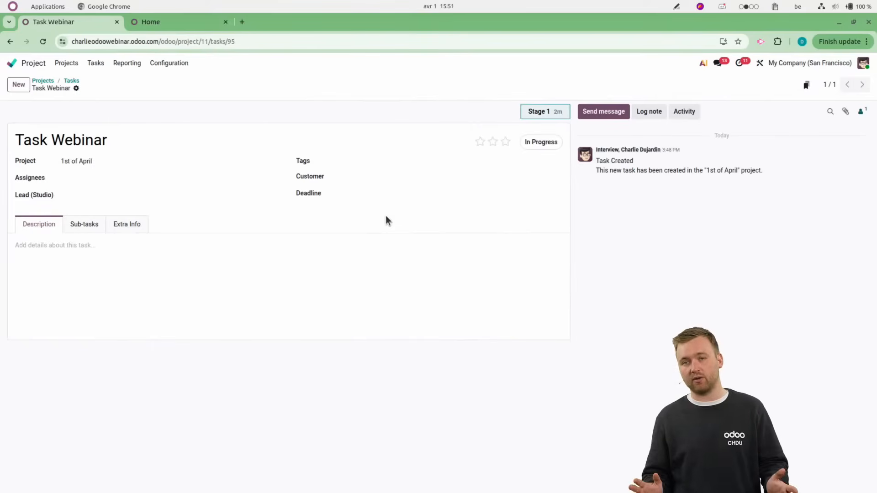
Browse the full list of leads available for the task's Lead (Studio) field and close it without choosing one.
{"action": "left_click", "coordinate": [146, 195]}
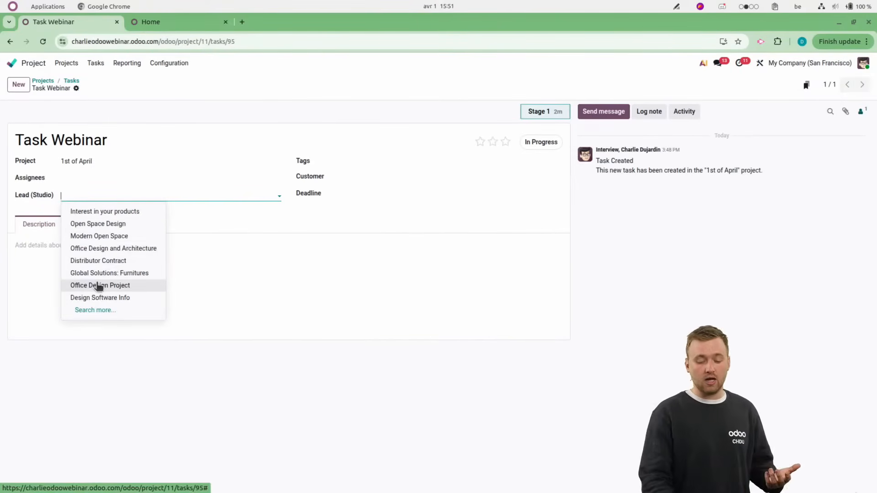
{"action": "left_click", "coordinate": [84, 311]}
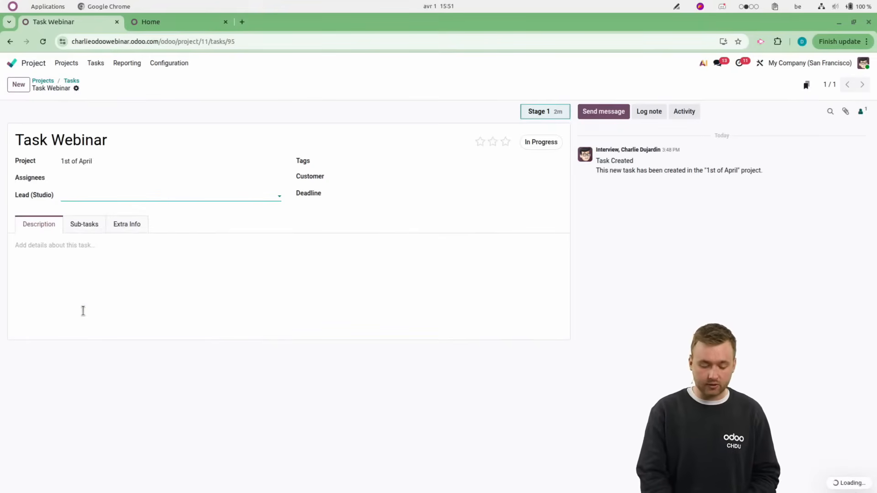
{"action": "scroll", "coordinate": [276, 289], "scroll_direction": "down", "scroll_amount": 1}
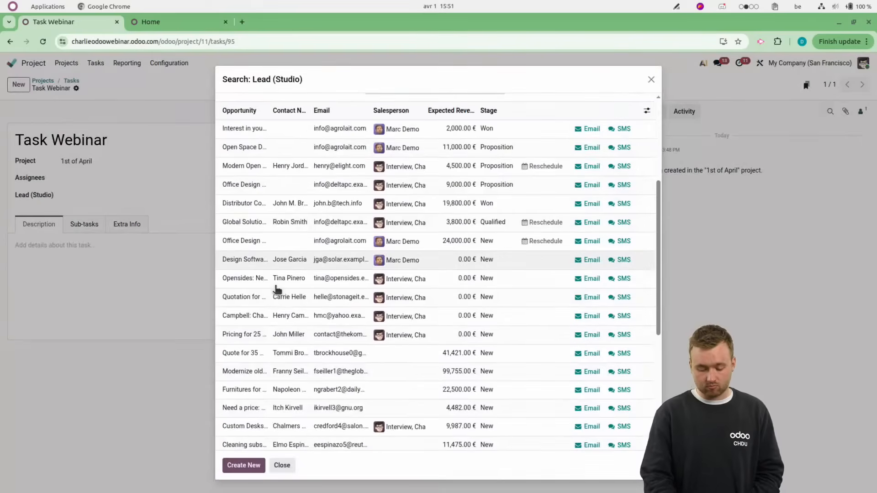
{"action": "scroll", "coordinate": [276, 289], "scroll_direction": "down", "scroll_amount": 5}
{"action": "left_click", "coordinate": [651, 80]}
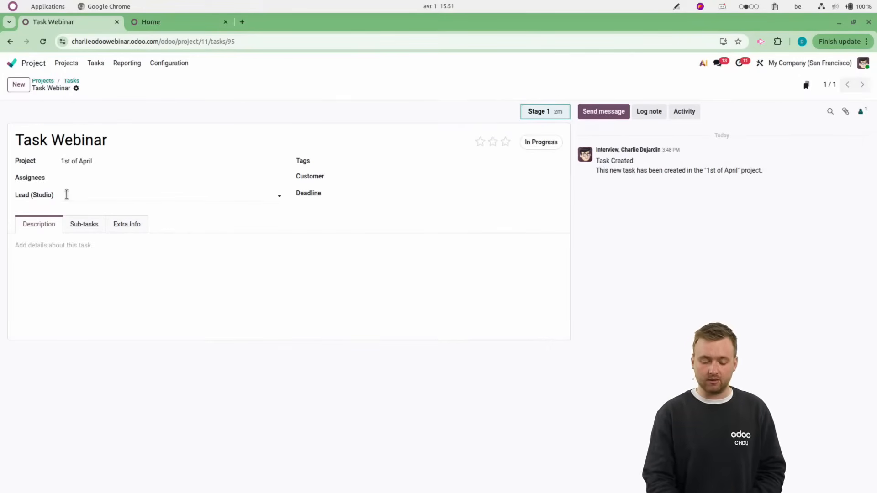
Open the Acme Corporation opportunity "Info about services" from the CRM pipeline.
{"action": "left_click", "coordinate": [12, 63]}
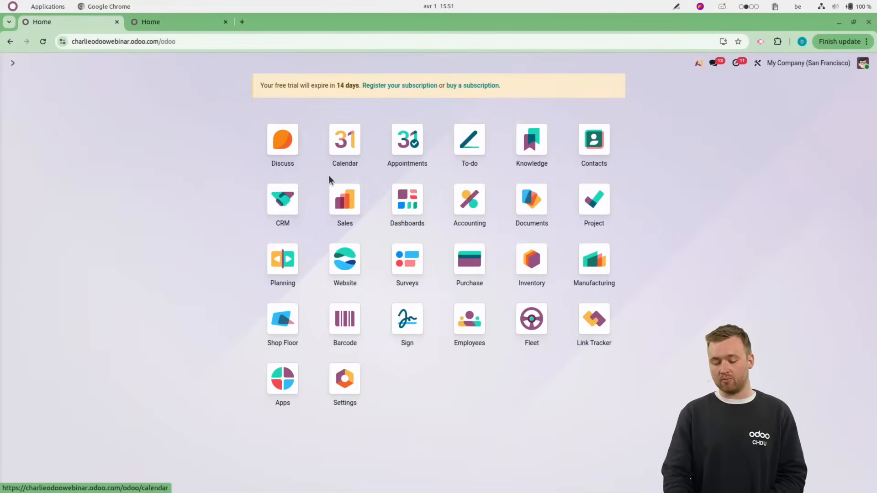
{"action": "left_click", "coordinate": [276, 201]}
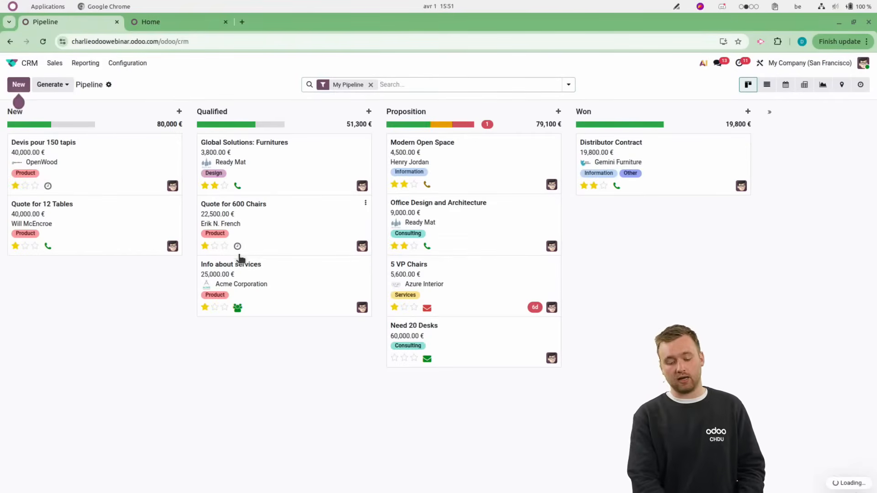
{"action": "left_click", "coordinate": [276, 296]}
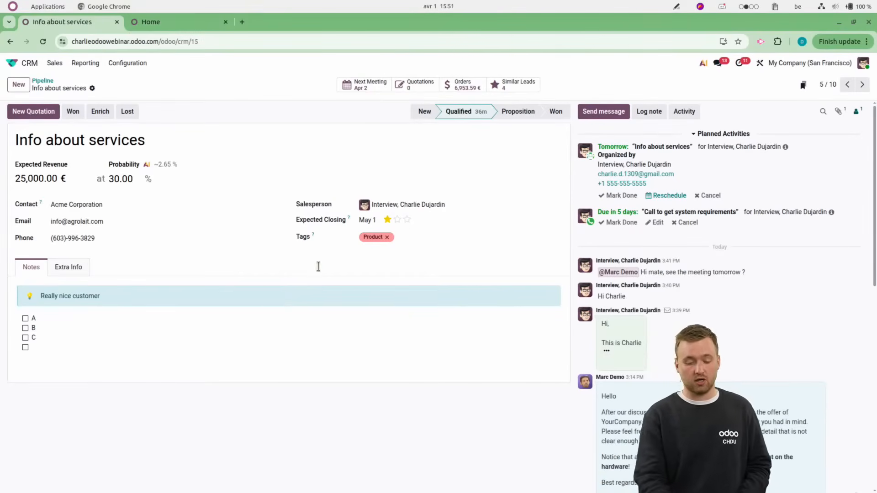
In Studio, add a smart button labelled "Project" to the opportunity form, related to the Task model's Lead (Studio) field.
{"action": "left_click", "coordinate": [758, 62]}
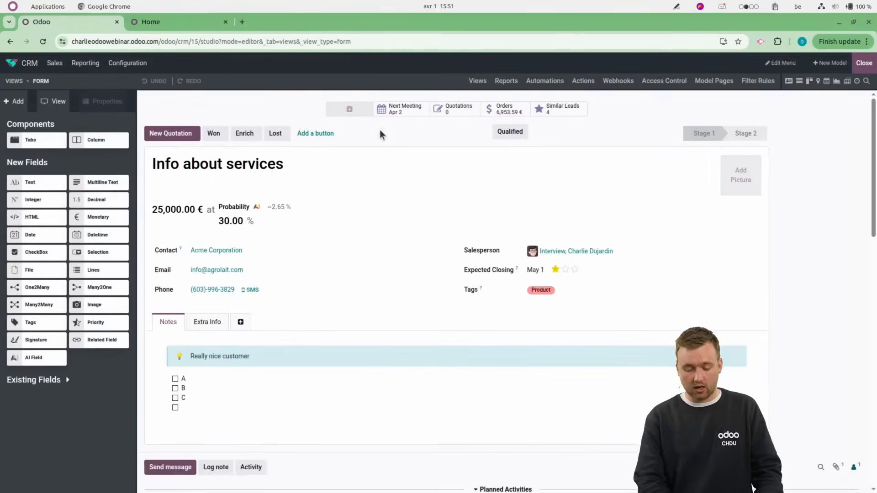
{"action": "left_click", "coordinate": [349, 110]}
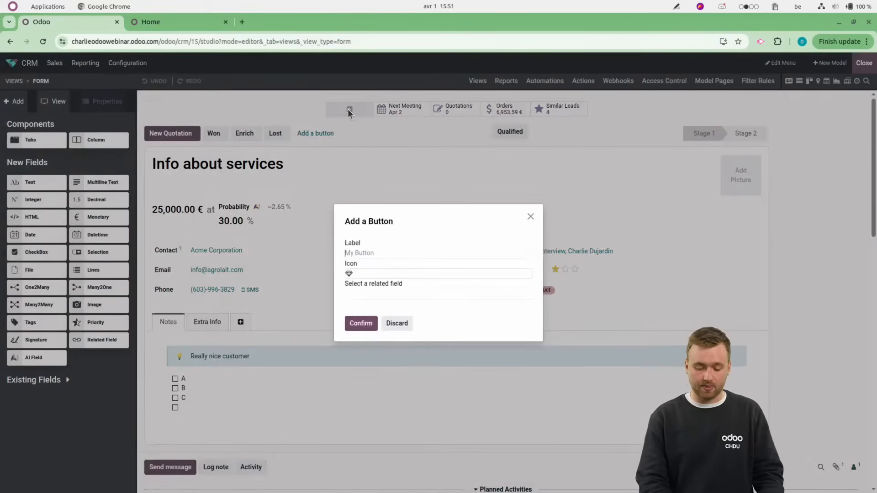
{"action": "type", "text": "Project"}
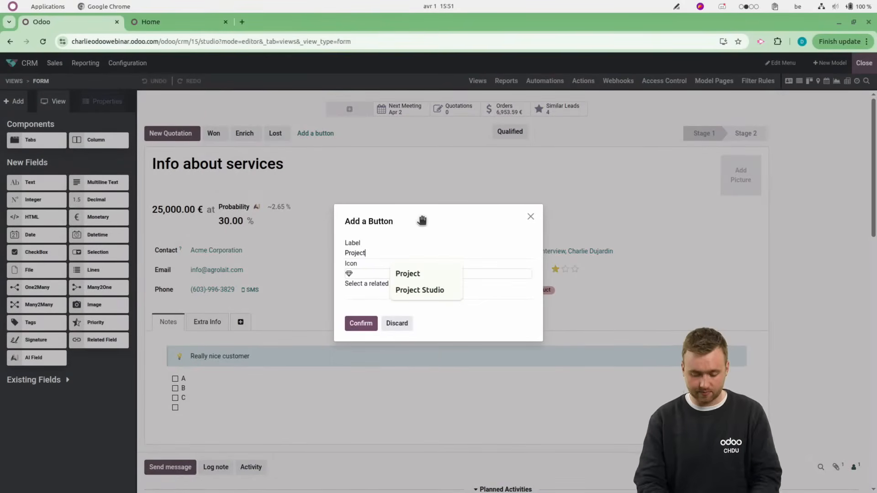
{"action": "left_click", "coordinate": [360, 291]}
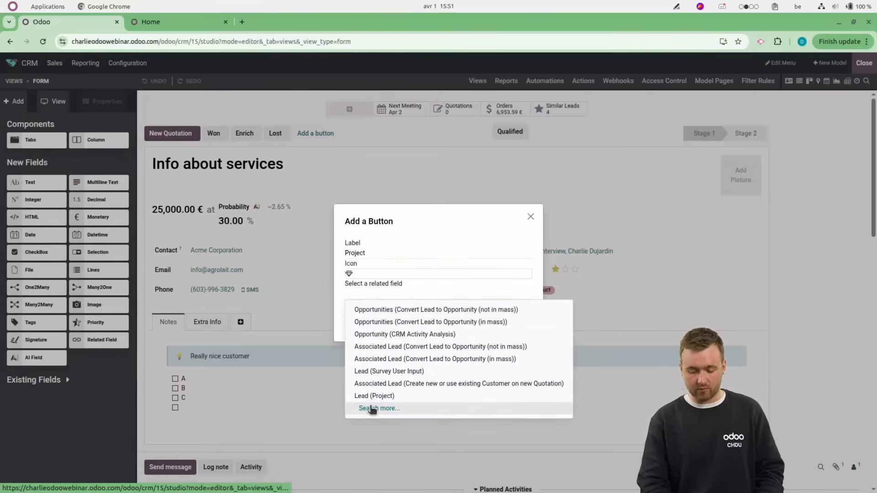
{"action": "left_click", "coordinate": [373, 408]}
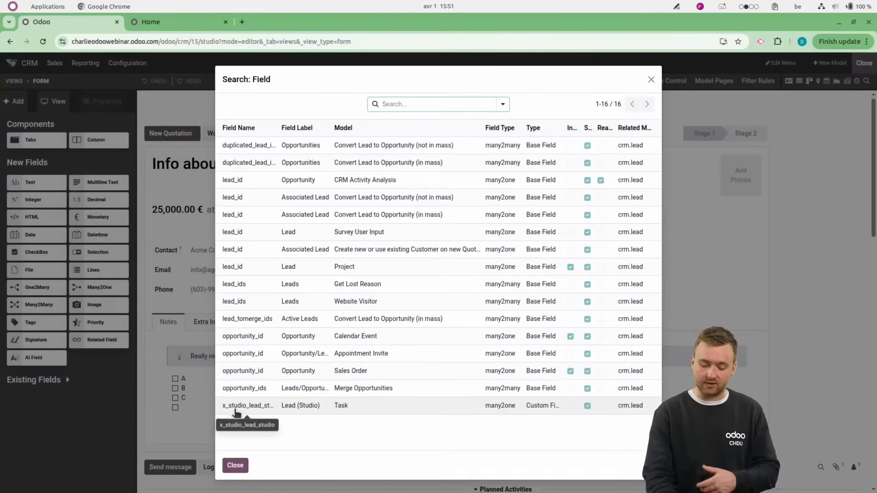
{"action": "left_click", "coordinate": [391, 406]}
{"action": "left_click", "coordinate": [362, 321]}
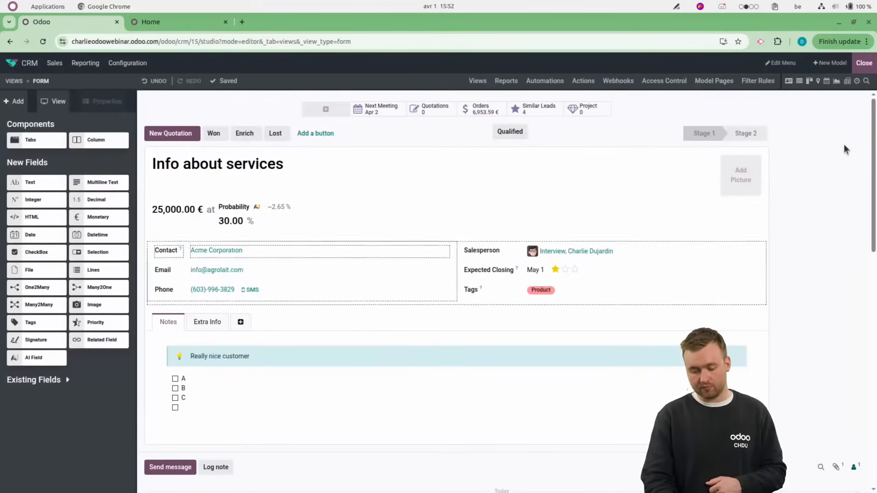
Leave Studio, open the Modern Open Space opportunity from the CRM pipeline, and show its linked Project tasks.
{"action": "left_click", "coordinate": [864, 64]}
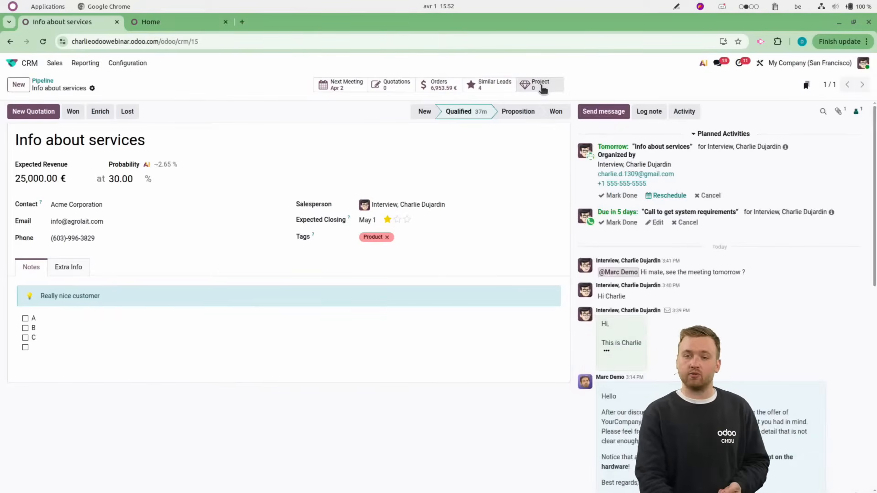
{"action": "left_click", "coordinate": [44, 81]}
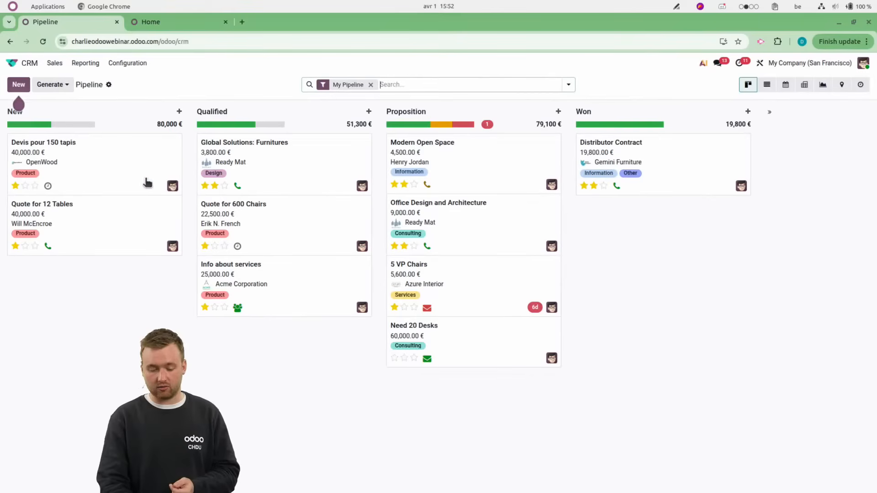
{"action": "left_click", "coordinate": [493, 174]}
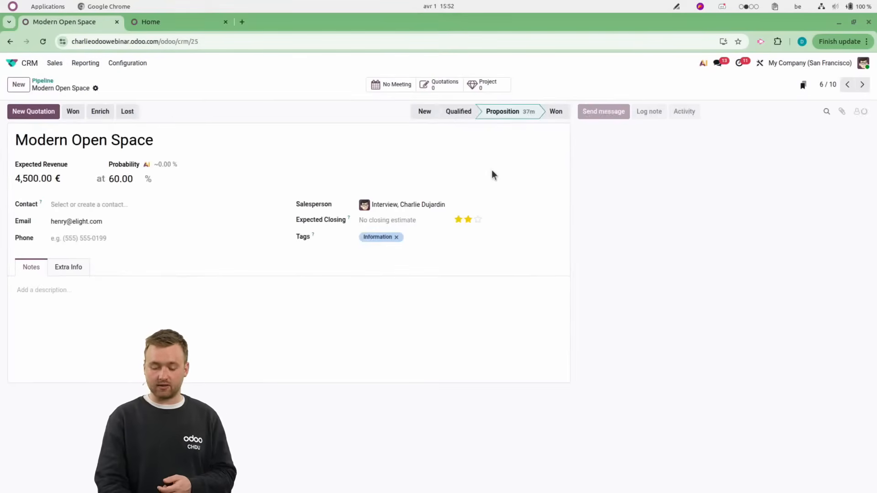
{"action": "left_click", "coordinate": [486, 91]}
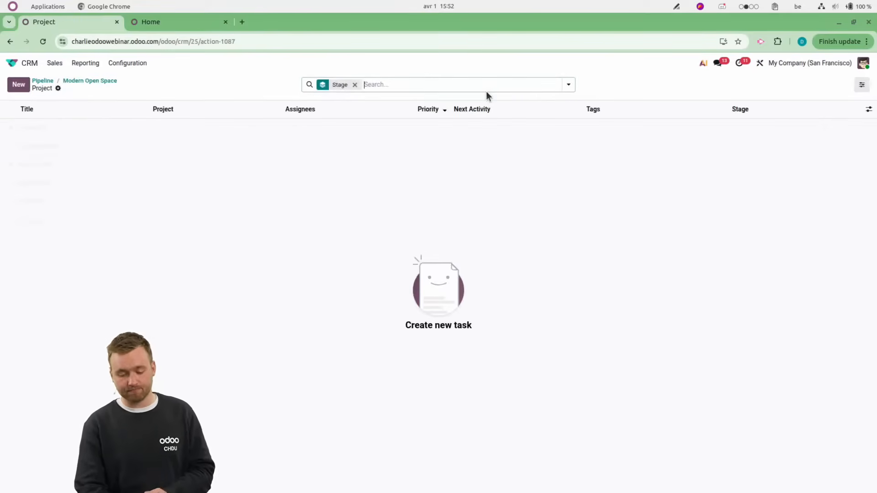
Create a new task for the Modern Open Space opportunity with the title "Creating Business Plan".
{"action": "left_click", "coordinate": [10, 89]}
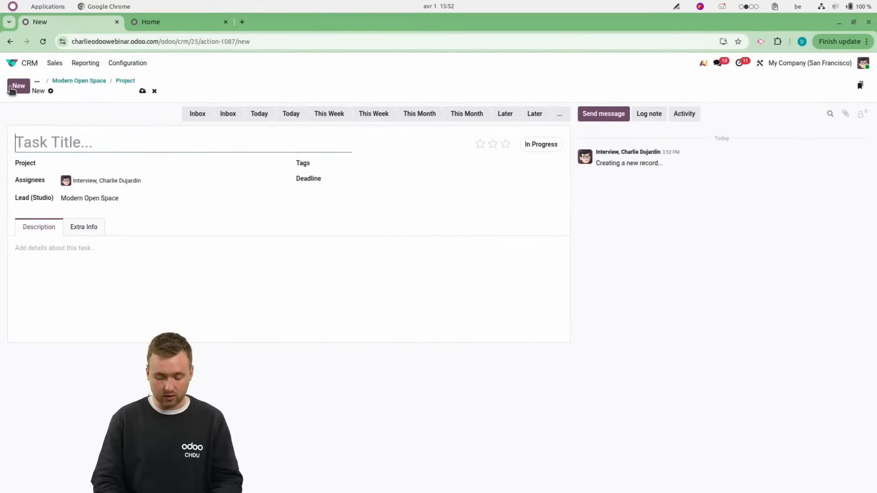
{"action": "type", "text": "Crea"}
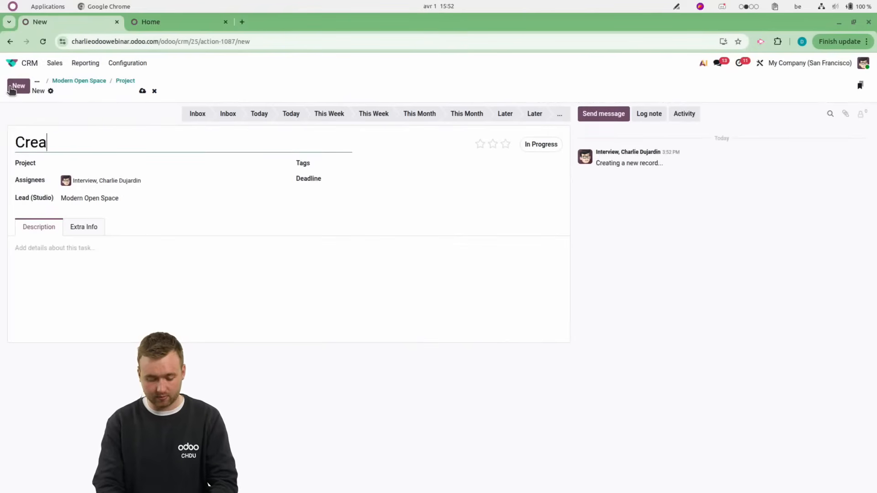
{"action": "type", "text": "ting Business PLan"}
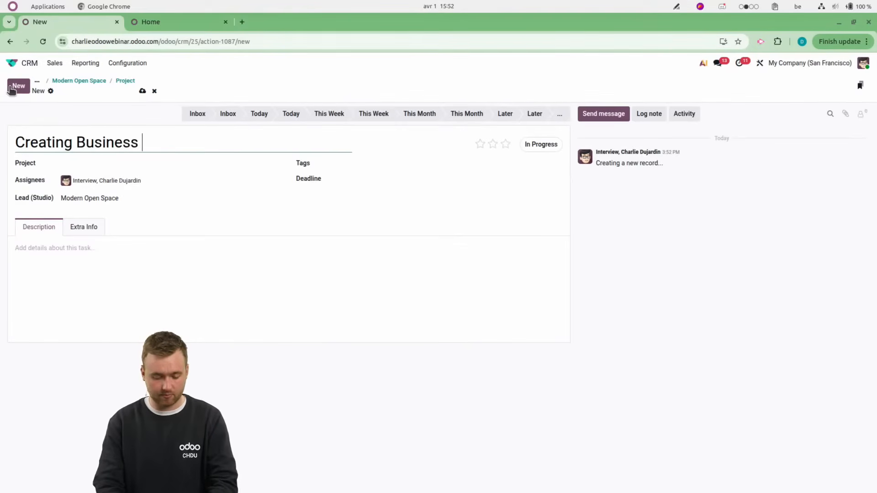
{"action": "key", "text": "BackSpace"}
{"action": "key", "text": "BackSpace"}
{"action": "key", "text": "BackSpace"}
{"action": "type", "text": "lan"}
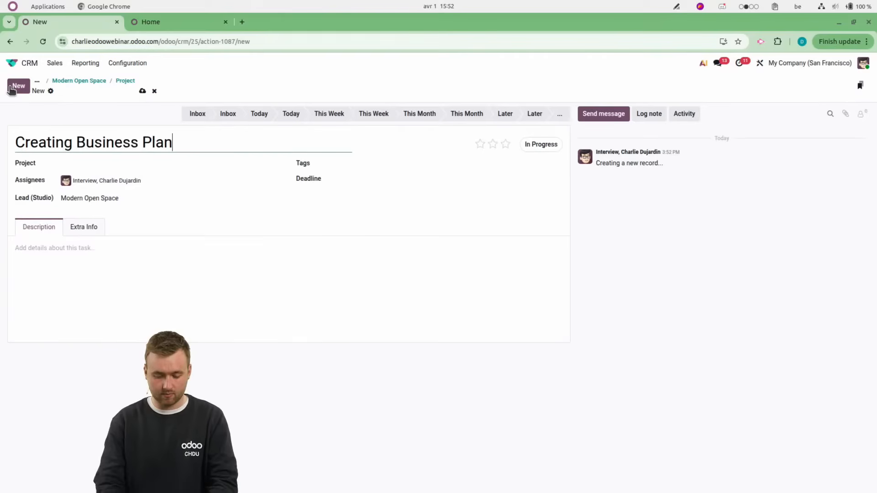
Assign the new task to the "1st of April" project and save it.
{"action": "left_click", "coordinate": [144, 92]}
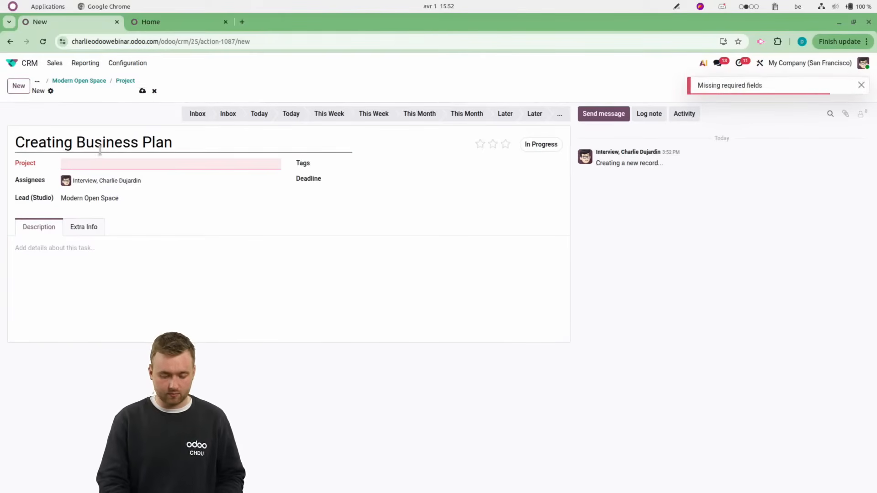
{"action": "left_click", "coordinate": [95, 163]}
{"action": "left_click", "coordinate": [98, 178]}
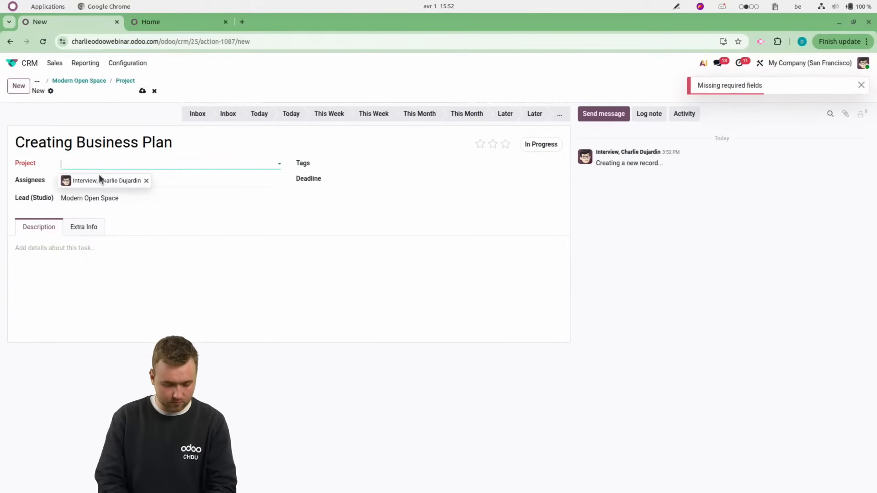
{"action": "left_click", "coordinate": [143, 91]}
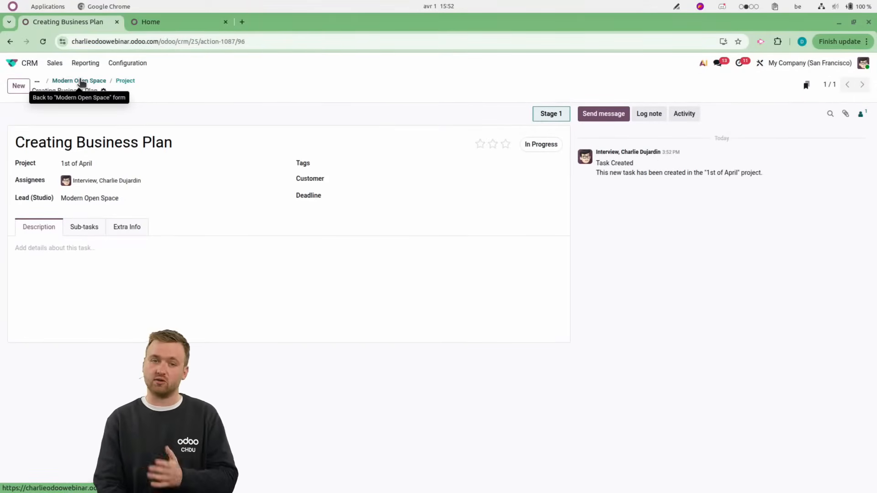
Review the tasks linked to the Modern Open Space opportunity and bring up a blank task form from there.
{"action": "left_click", "coordinate": [120, 80]}
{"action": "left_click", "coordinate": [115, 80]}
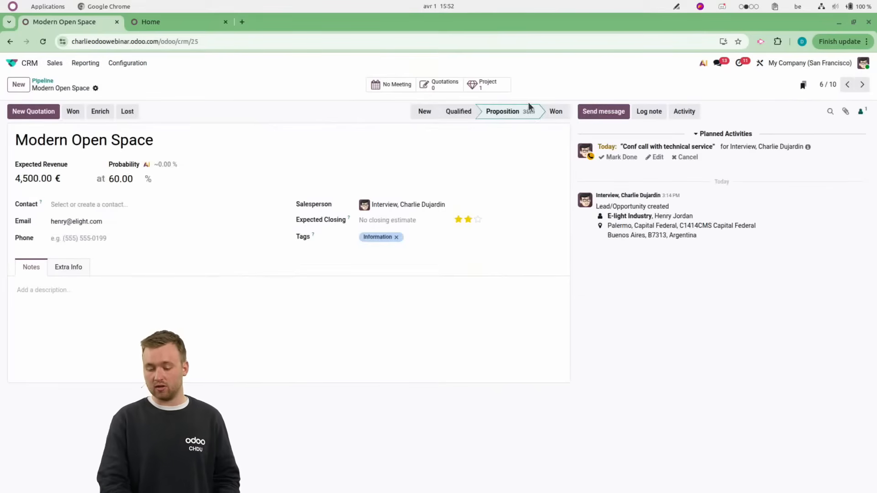
{"action": "left_click", "coordinate": [493, 89]}
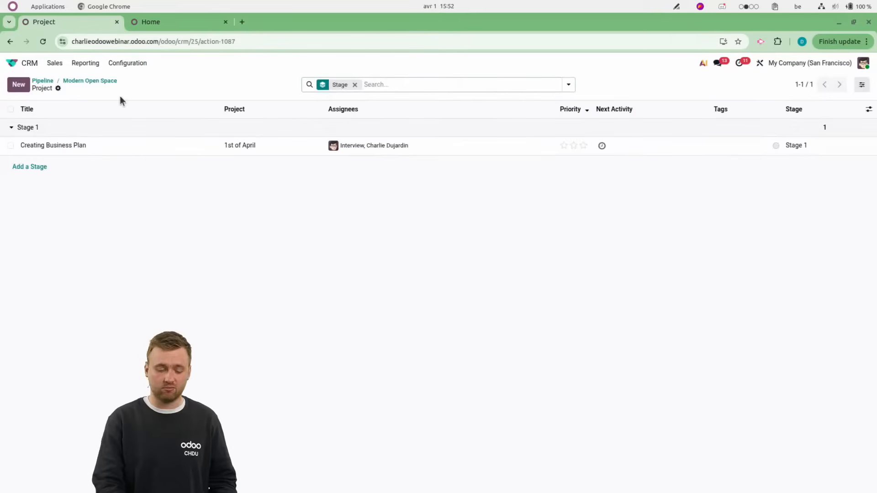
{"action": "left_click", "coordinate": [16, 87]}
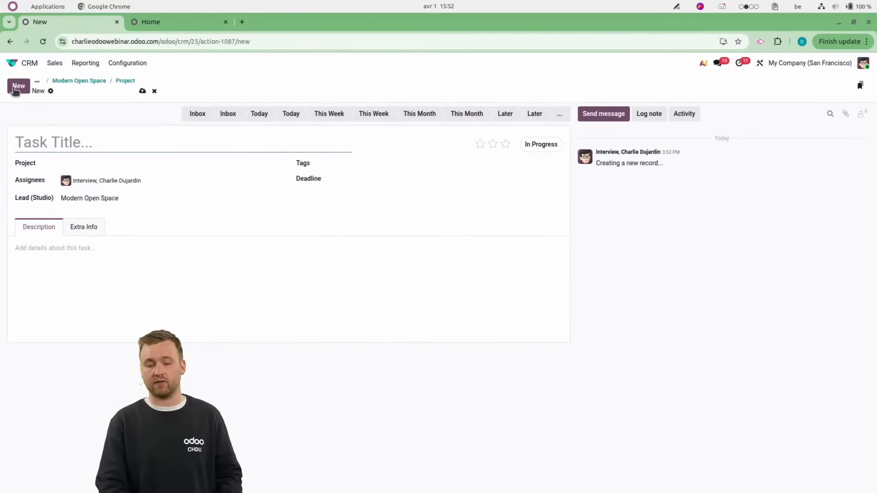
In the Project app, open the "Creating Business Plan" task of "1st of April" and follow its lead link to the opportunity.
{"action": "left_click", "coordinate": [12, 63]}
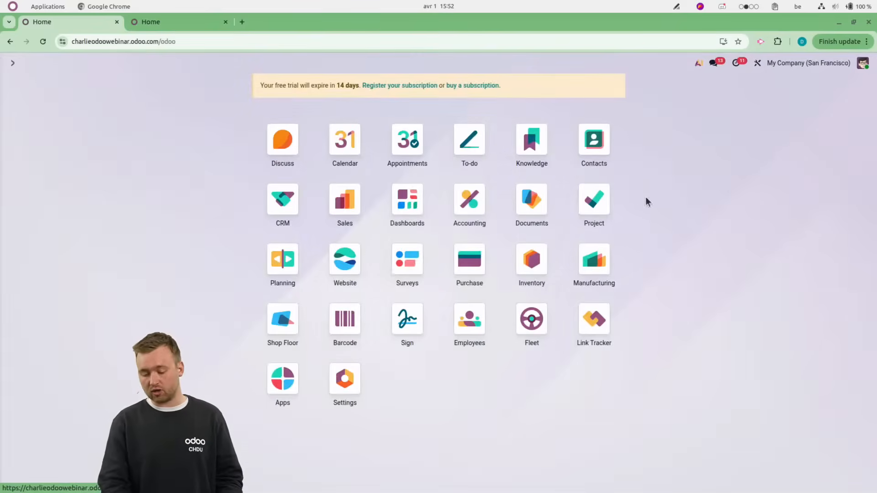
{"action": "left_click", "coordinate": [593, 201]}
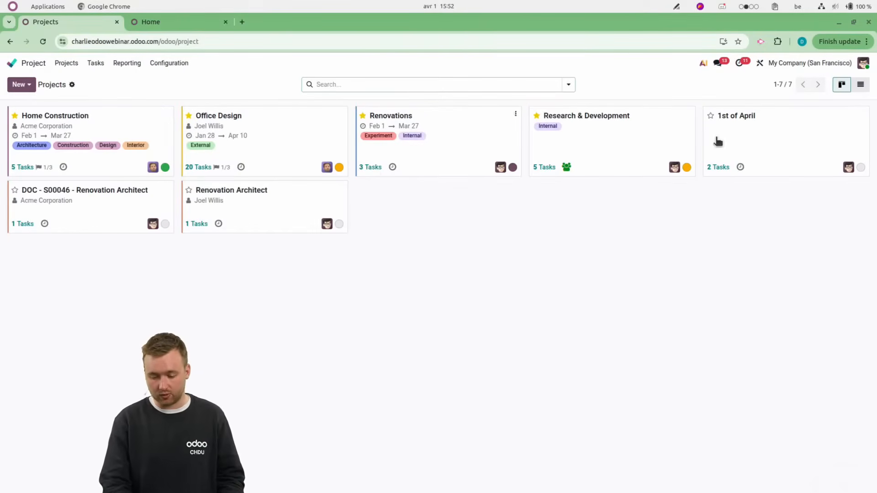
{"action": "left_click", "coordinate": [769, 146]}
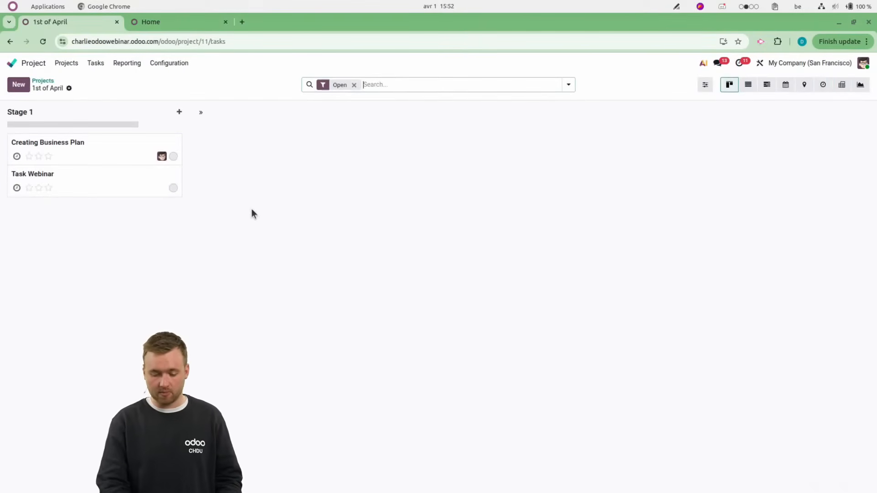
{"action": "left_click", "coordinate": [88, 159]}
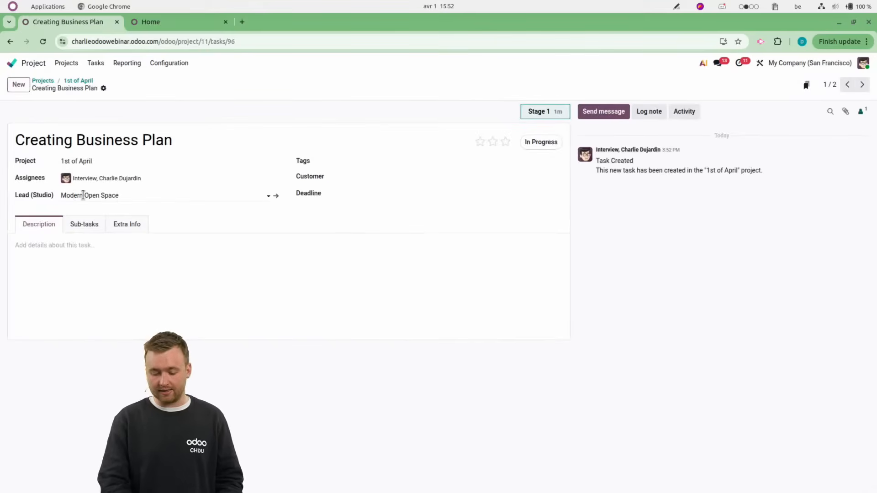
{"action": "left_click", "coordinate": [276, 197]}
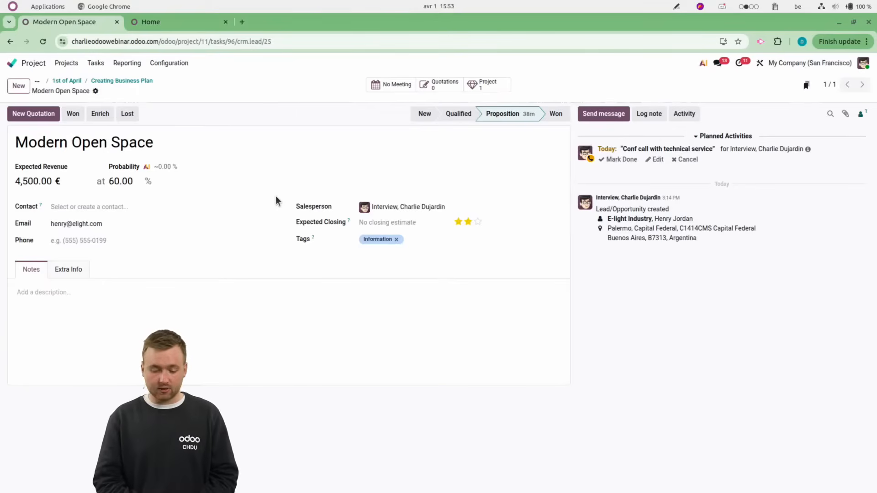
Return to the Odoo home screen, then switch to the browser window with odoo.com and show the support page.
{"action": "left_click", "coordinate": [20, 63]}
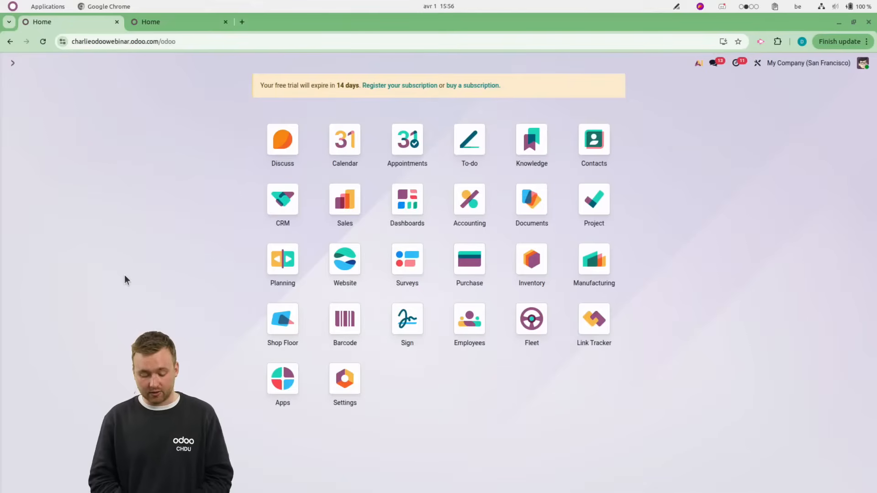
{"action": "key", "text": "ctrl+alt+Right"}
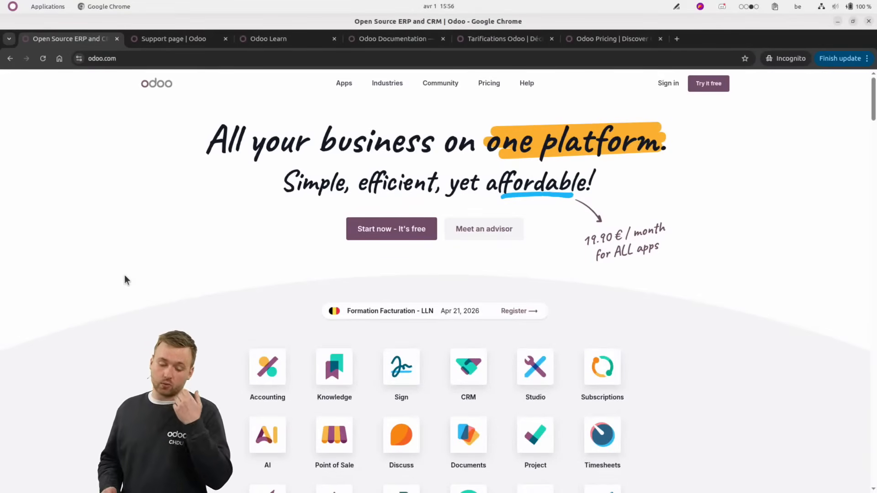
{"action": "left_click", "coordinate": [158, 44]}
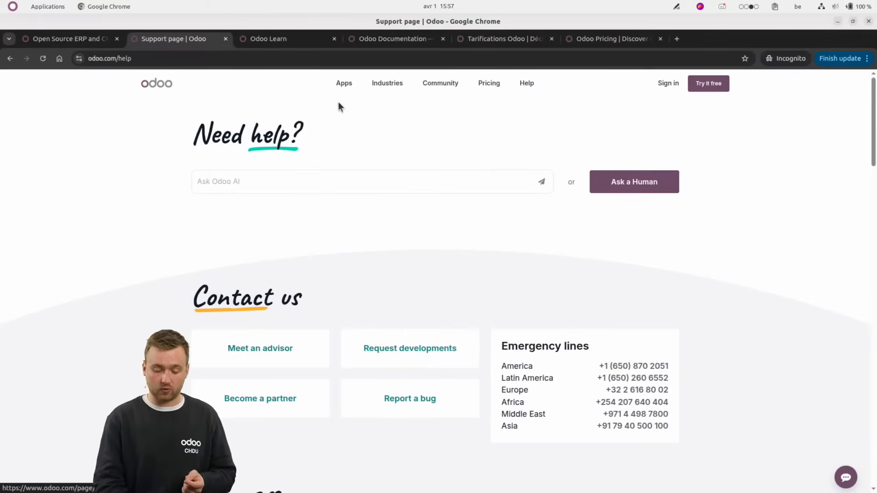
Open the CRM course from the Odoo Learn catalogue and look through the Odoo 19.0 documentation home page.
{"action": "left_click", "coordinate": [277, 42]}
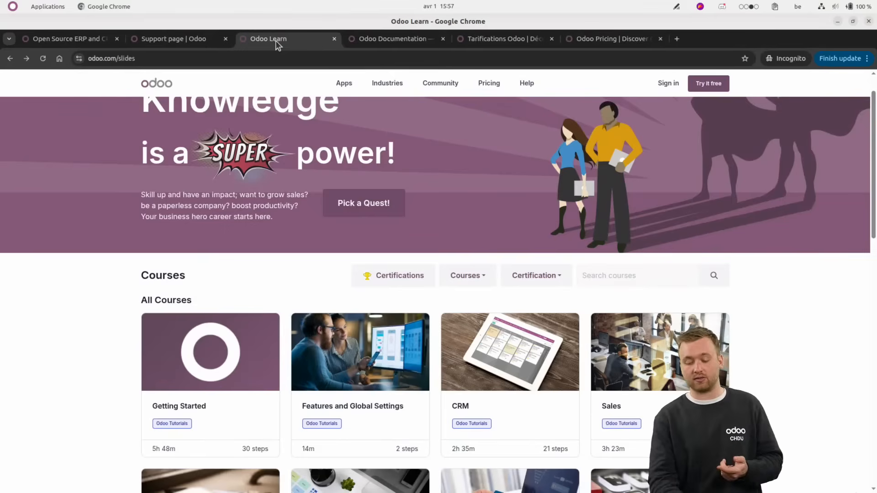
{"action": "scroll", "coordinate": [406, 260], "scroll_direction": "down", "scroll_amount": 3}
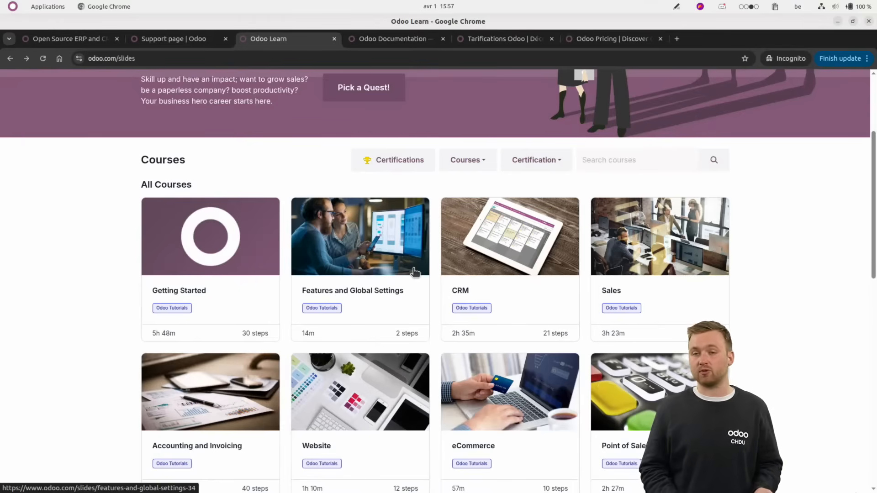
{"action": "left_click", "coordinate": [498, 241]}
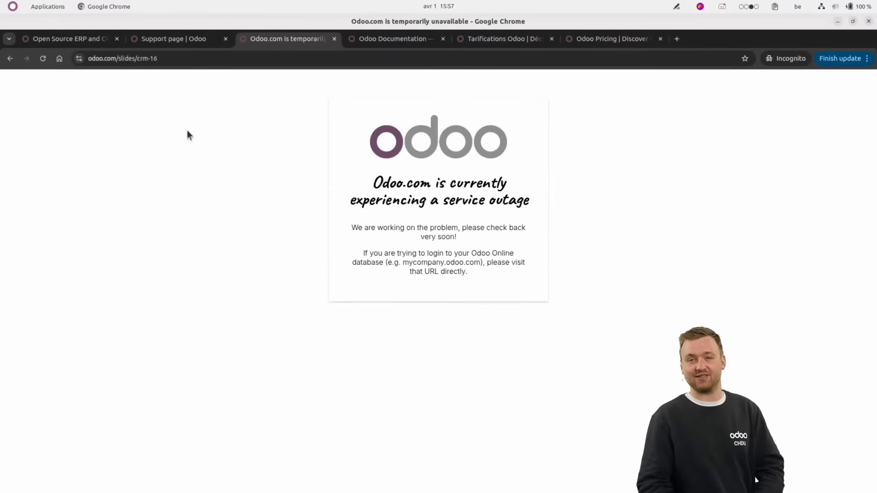
{"action": "left_click", "coordinate": [368, 39]}
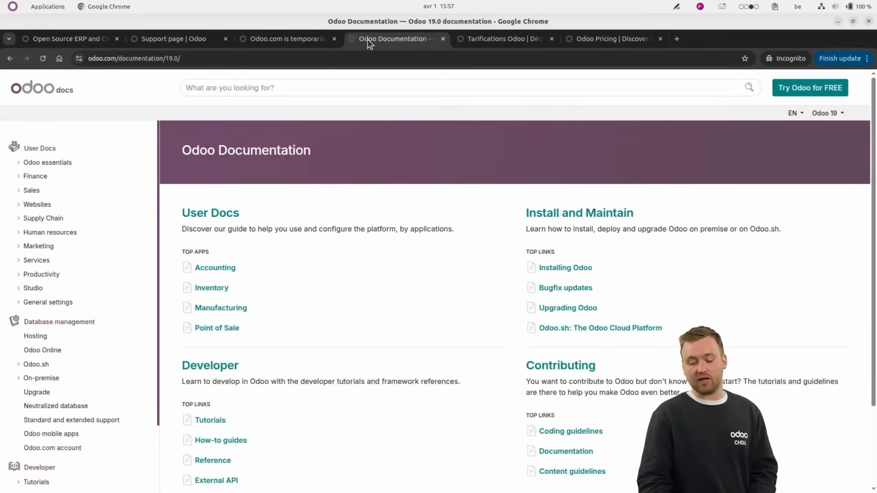
{"action": "scroll", "coordinate": [405, 301], "scroll_direction": "down", "scroll_amount": 2}
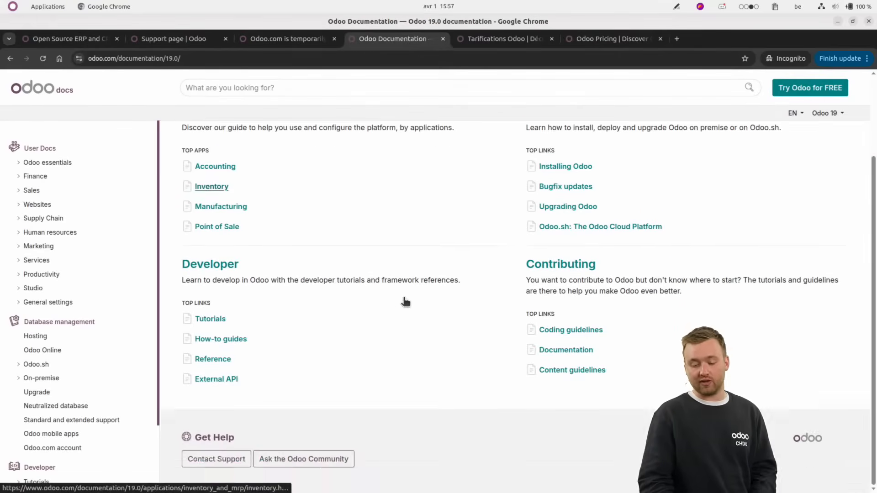
Change the Odoo Success Packs pricing page to English and examine the pack comparison table.
{"action": "left_click", "coordinate": [492, 40]}
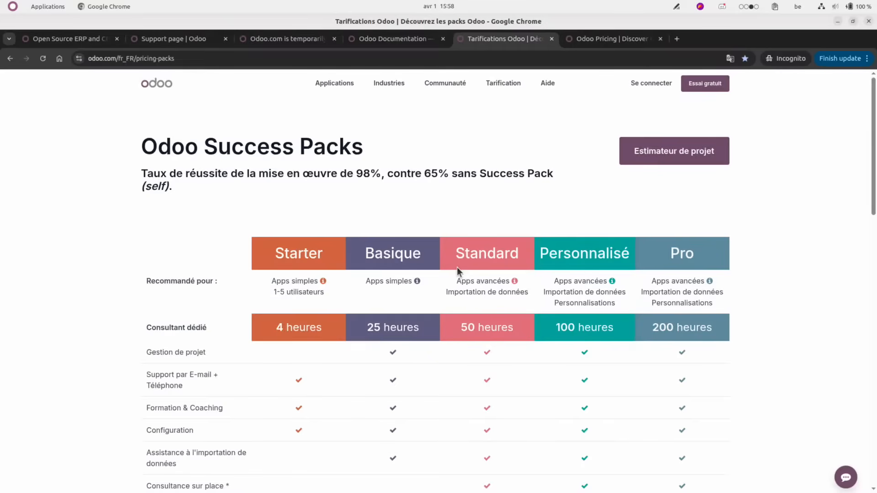
{"action": "scroll", "coordinate": [457, 269], "scroll_direction": "down", "scroll_amount": 5}
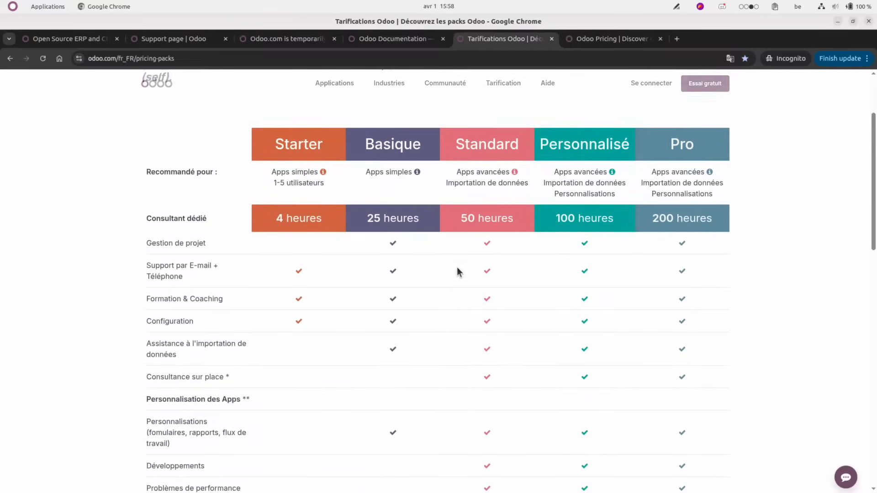
{"action": "scroll", "coordinate": [457, 273], "scroll_direction": "down", "scroll_amount": 15}
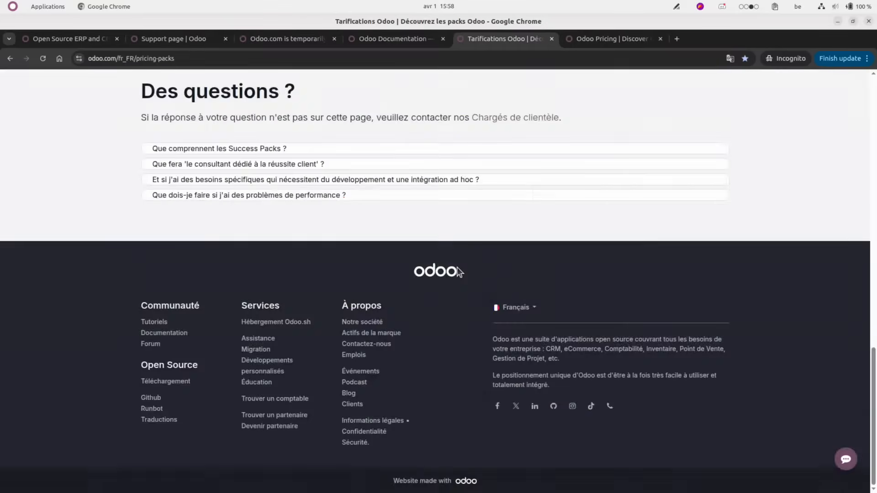
{"action": "left_click", "coordinate": [517, 307]}
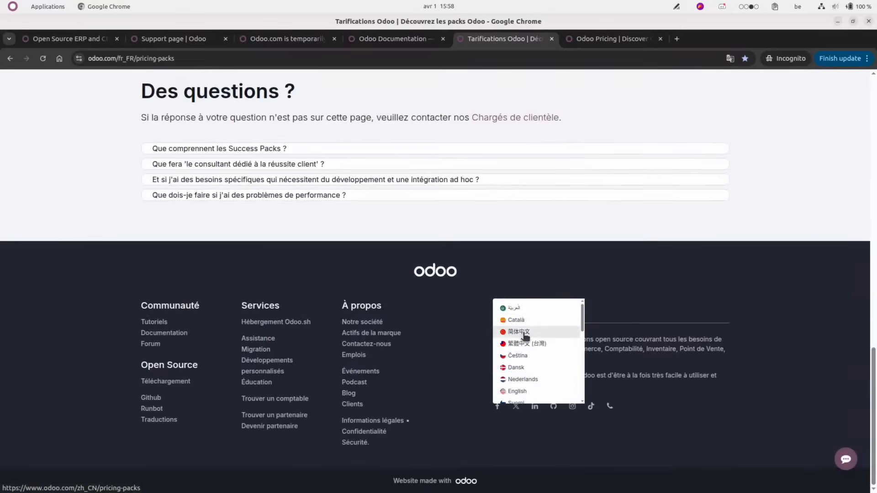
{"action": "left_click", "coordinate": [517, 390]}
{"action": "scroll", "coordinate": [431, 290], "scroll_direction": "down", "scroll_amount": 7}
{"action": "scroll", "coordinate": [431, 291], "scroll_direction": "up", "scroll_amount": 2}
{"action": "scroll", "coordinate": [431, 291], "scroll_direction": "up", "scroll_amount": 1}
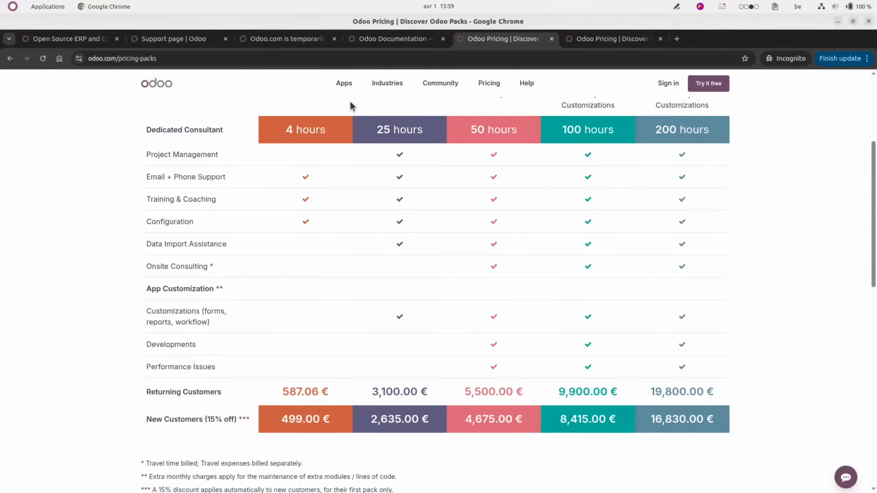
Examine the Custom plan's discounted and regular prices on the Odoo plans pricing page, and toggle the billing period.
{"action": "left_click", "coordinate": [585, 40]}
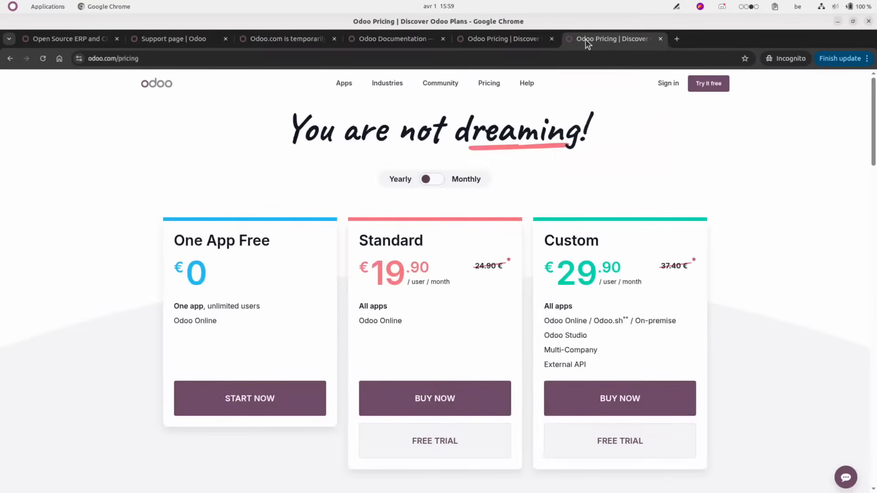
{"action": "scroll", "coordinate": [568, 210], "scroll_direction": "down", "scroll_amount": 1}
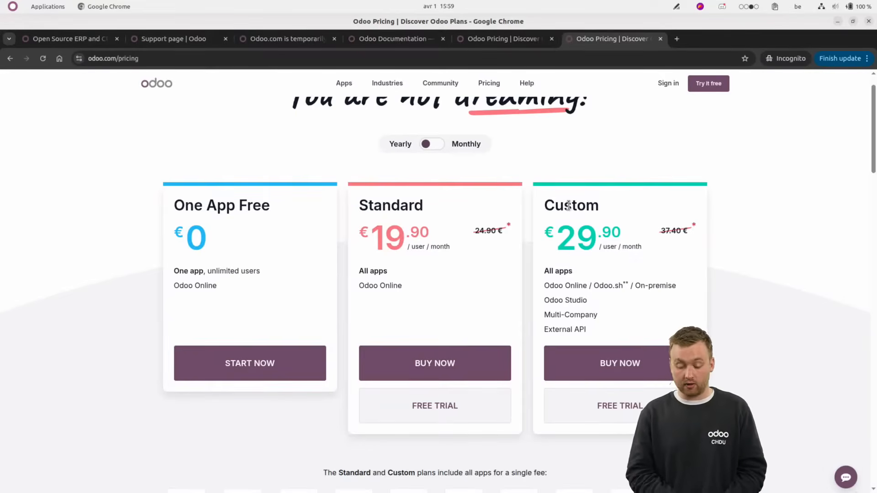
{"action": "left_click_drag", "start_coordinate": [555, 235], "coordinate": [612, 247]}
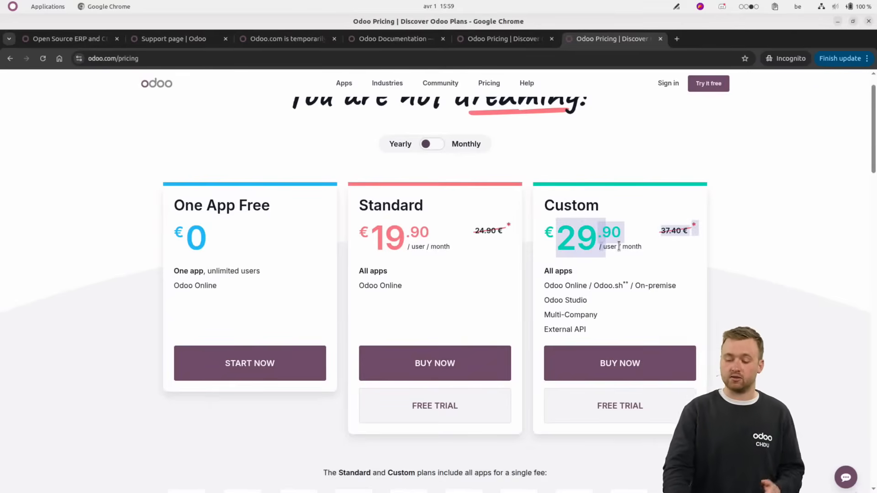
{"action": "left_click", "coordinate": [667, 233]}
{"action": "left_click_drag", "start_coordinate": [667, 233], "coordinate": [691, 237]}
{"action": "left_click_drag", "start_coordinate": [627, 234], "coordinate": [566, 233]}
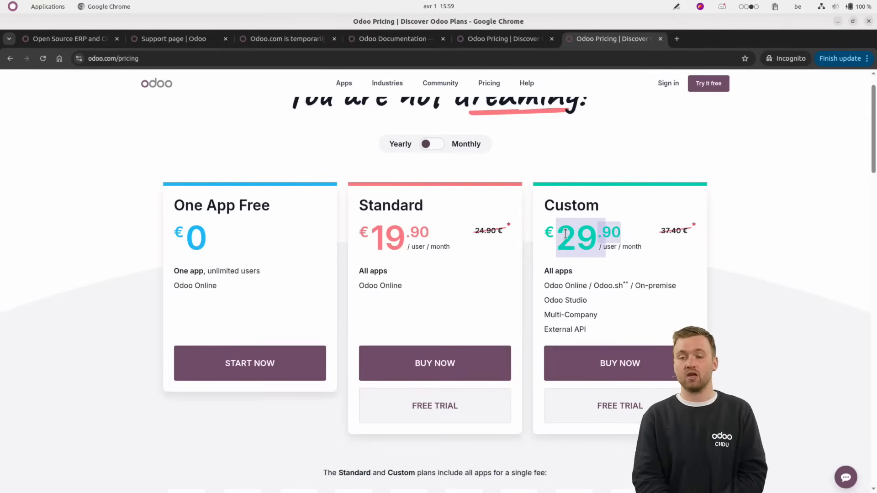
{"action": "left_click_drag", "start_coordinate": [697, 232], "coordinate": [650, 232]}
{"action": "left_click", "coordinate": [668, 227]}
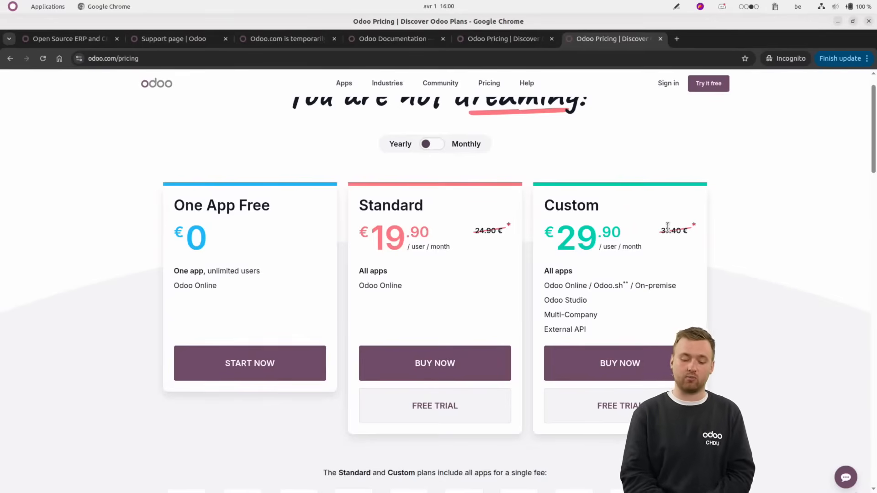
{"action": "left_click", "coordinate": [430, 146]}
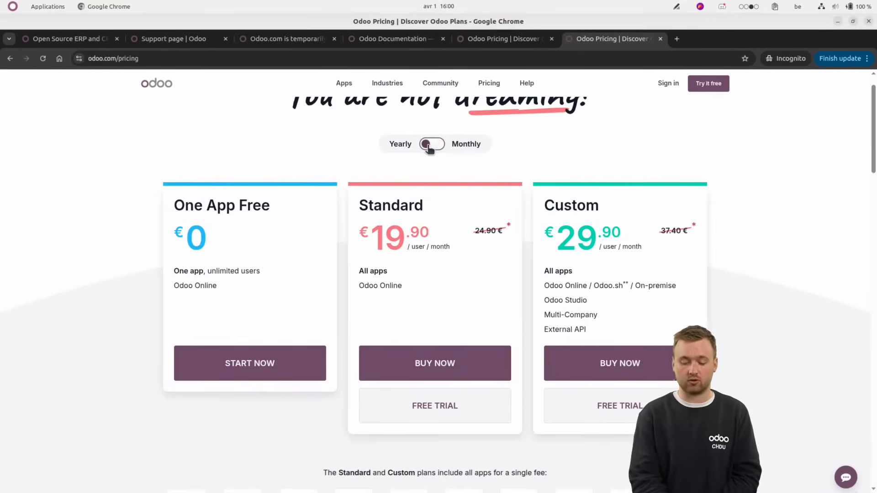